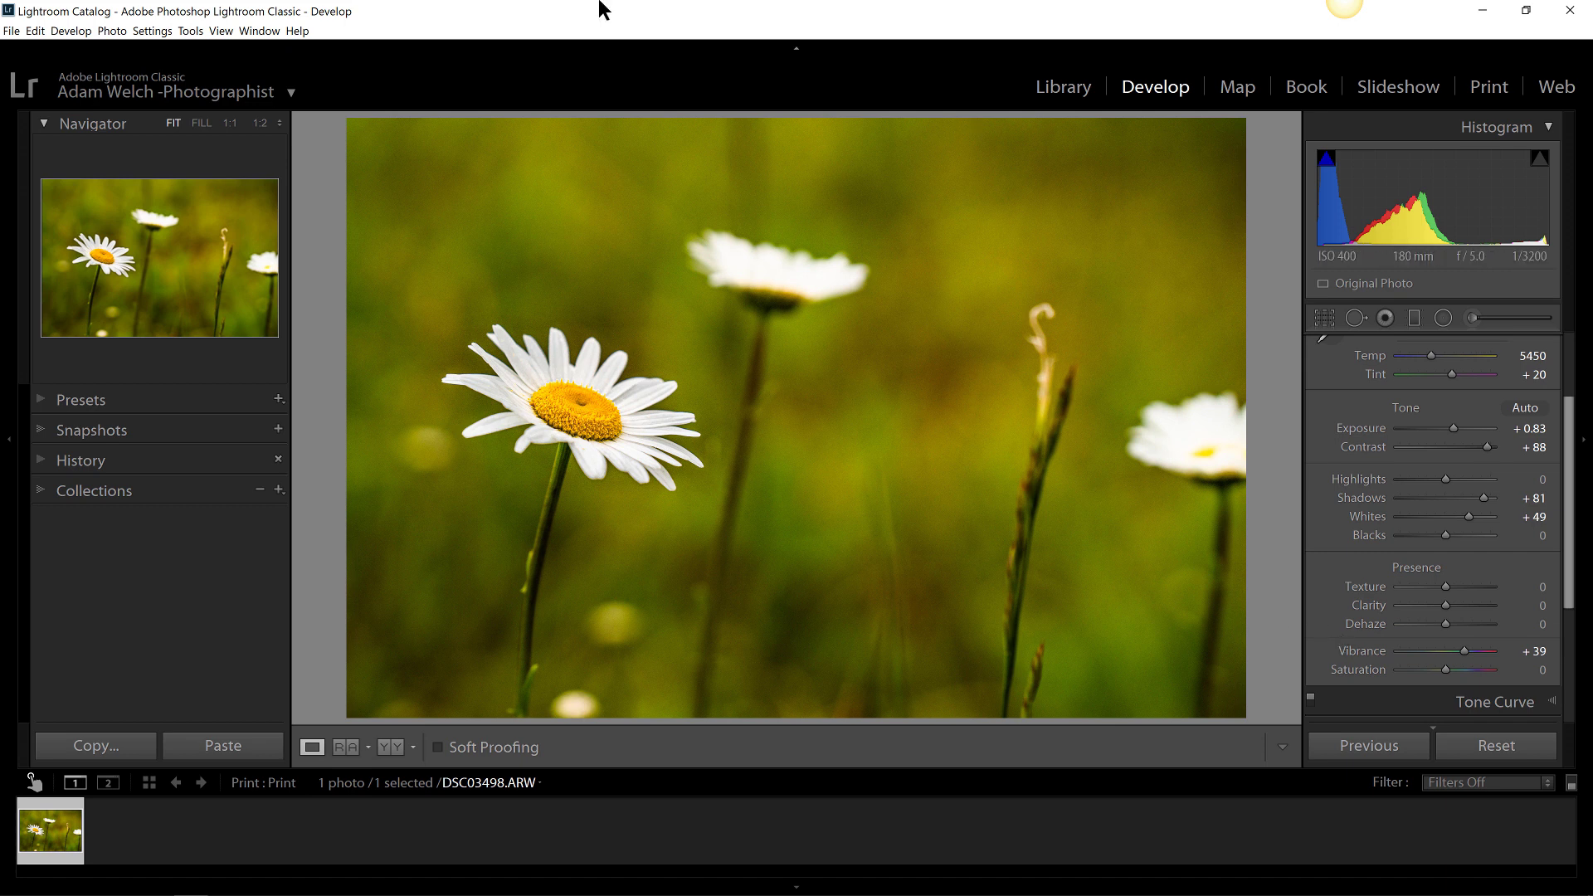
Check the version under Help > About Lightroom Classic, then collapse the Basic panel.
left_click(299, 32)
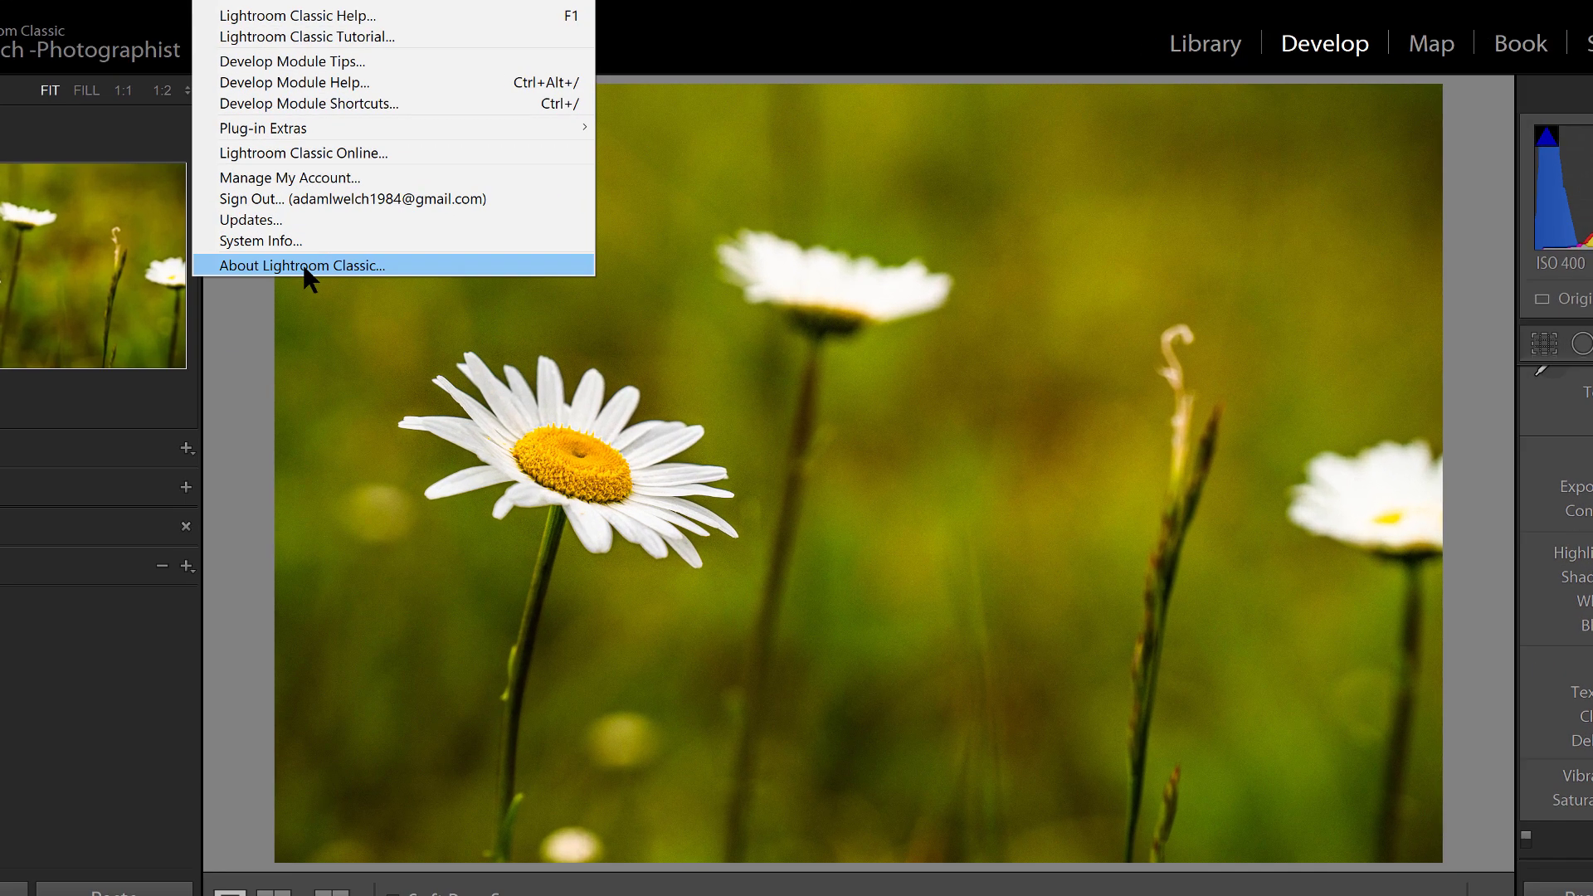
left_click(357, 258)
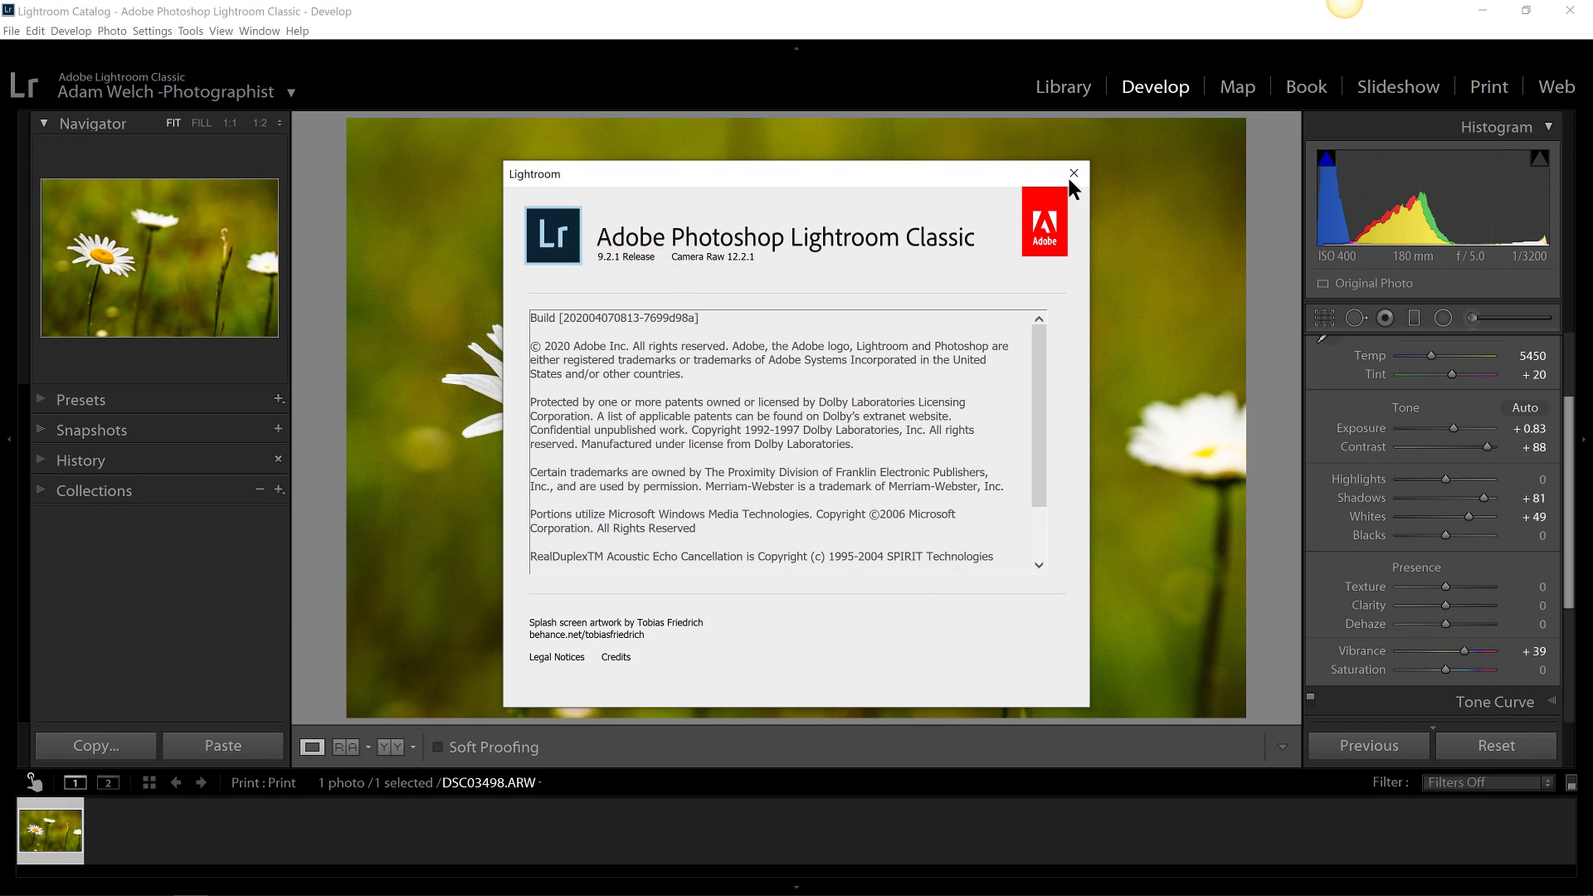
left_click(1073, 174)
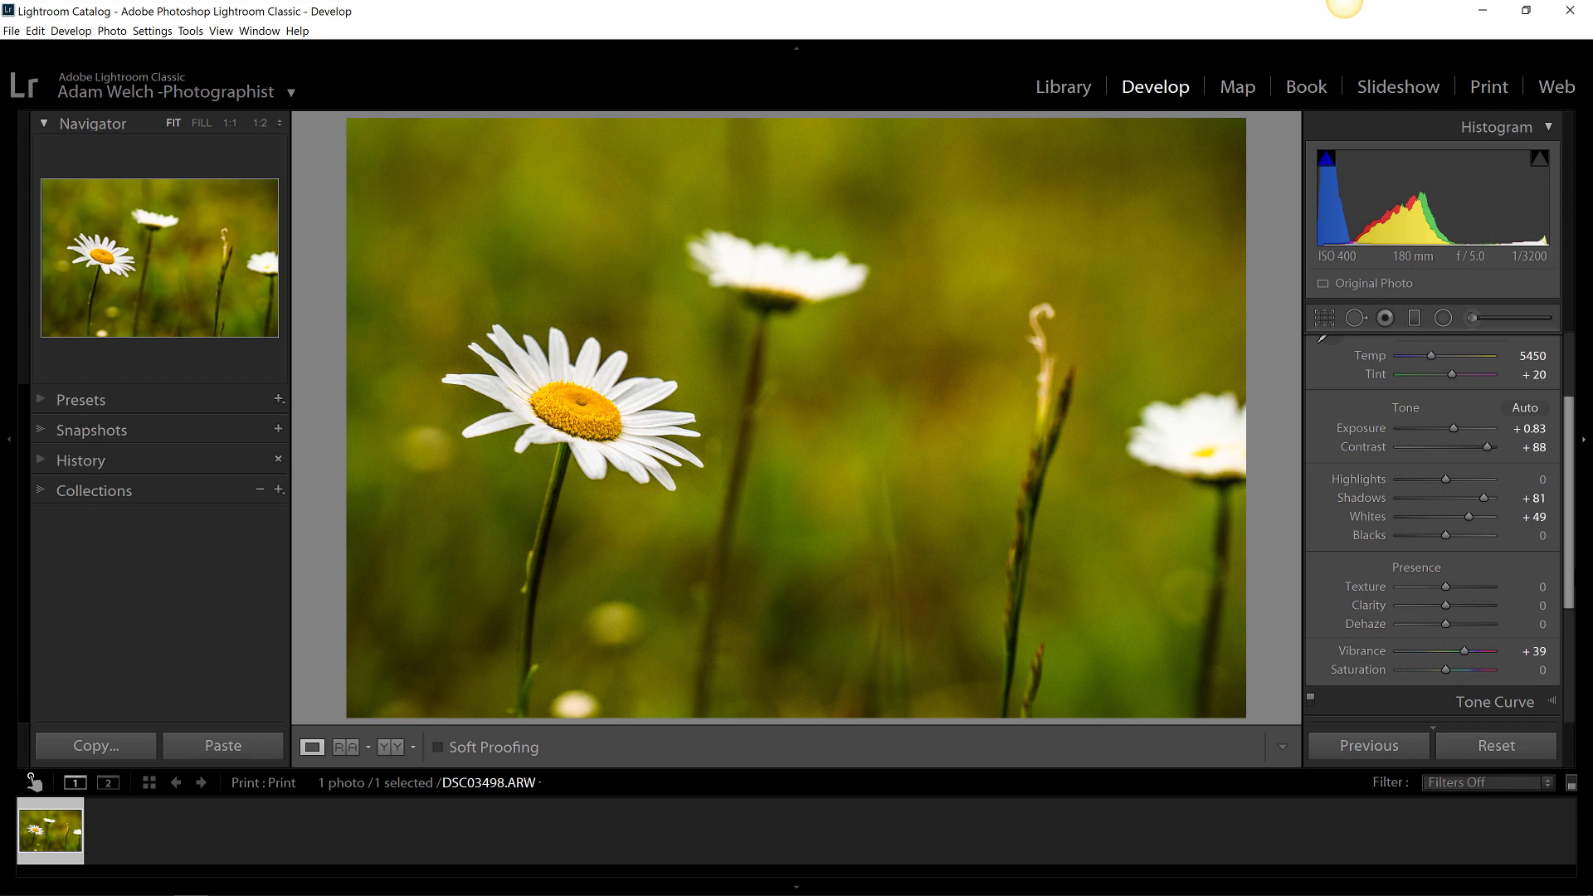
key("ctrl+1")
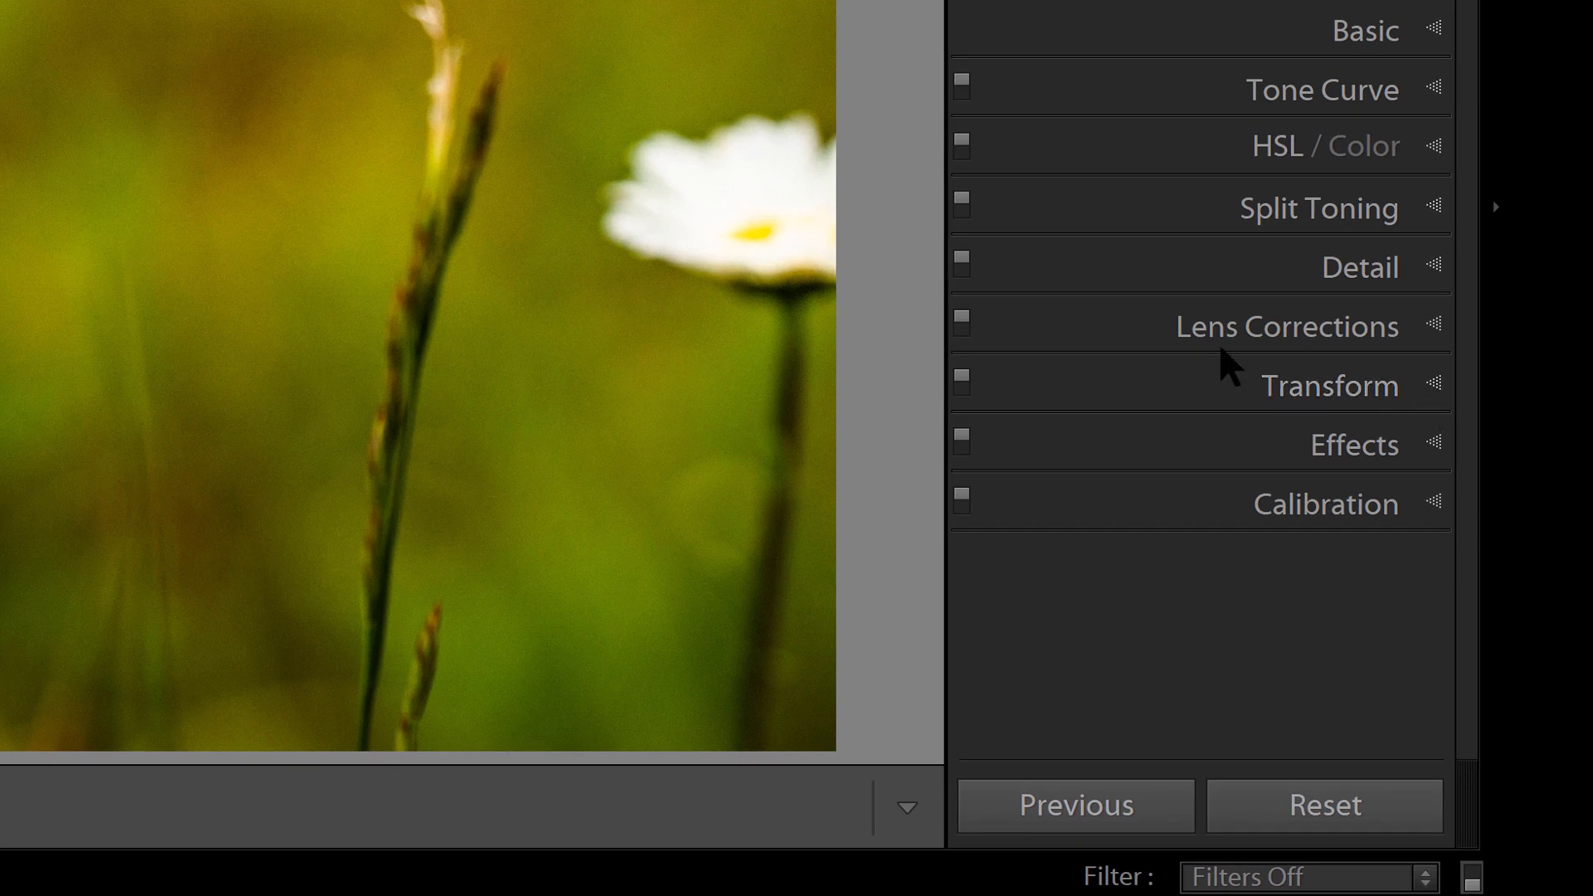
Expand Transform and set the daisy photo's Scale to 95 after first trying 93.
left_click(1439, 402)
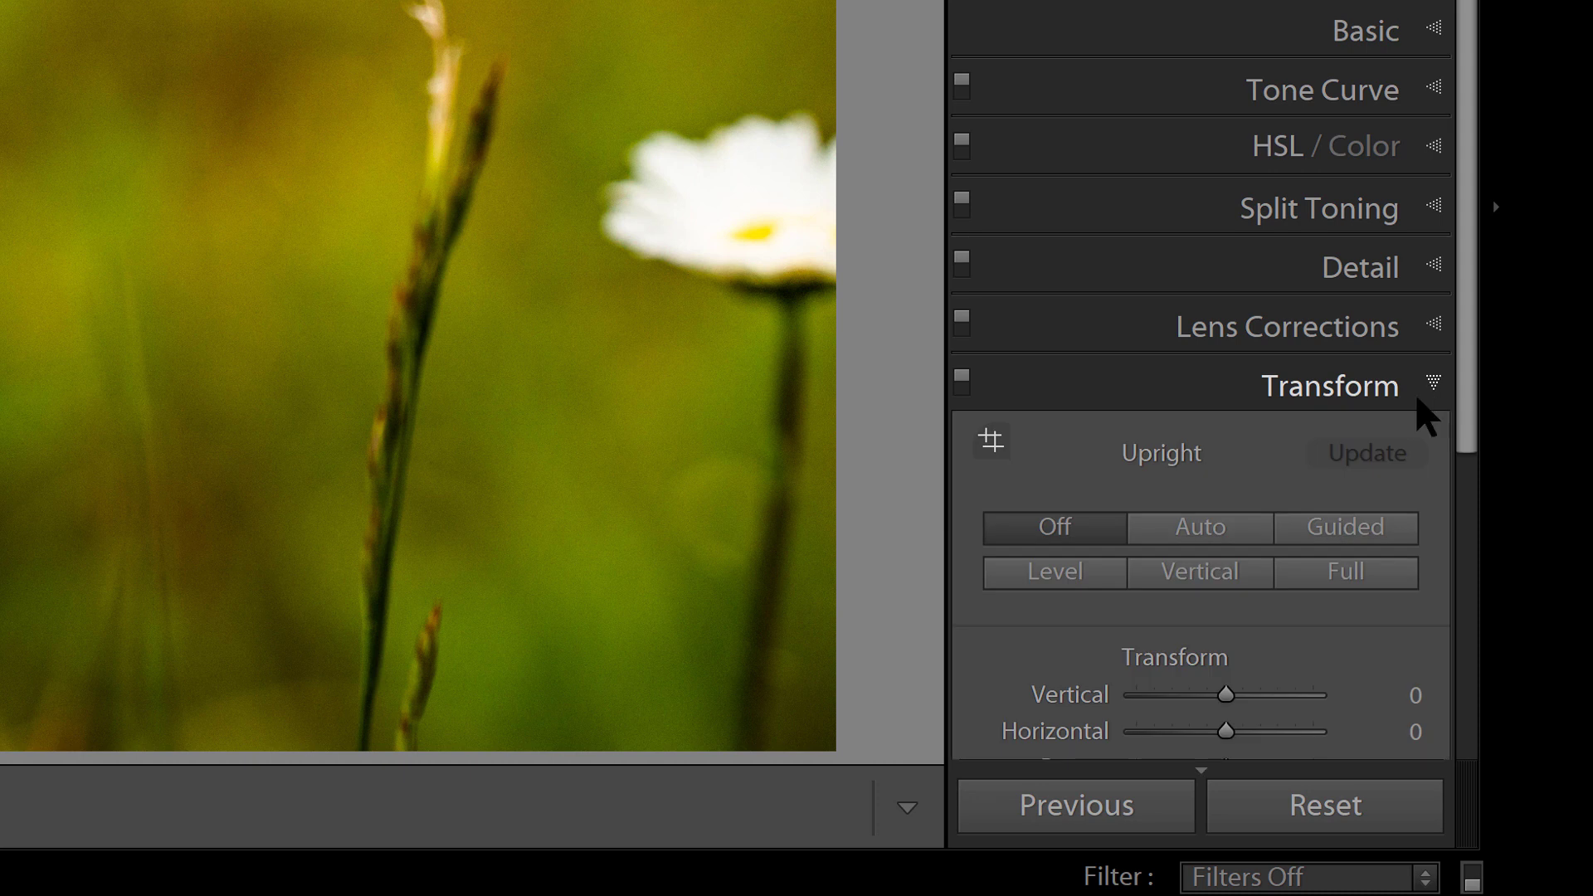
scroll(1411, 426, "down", 5)
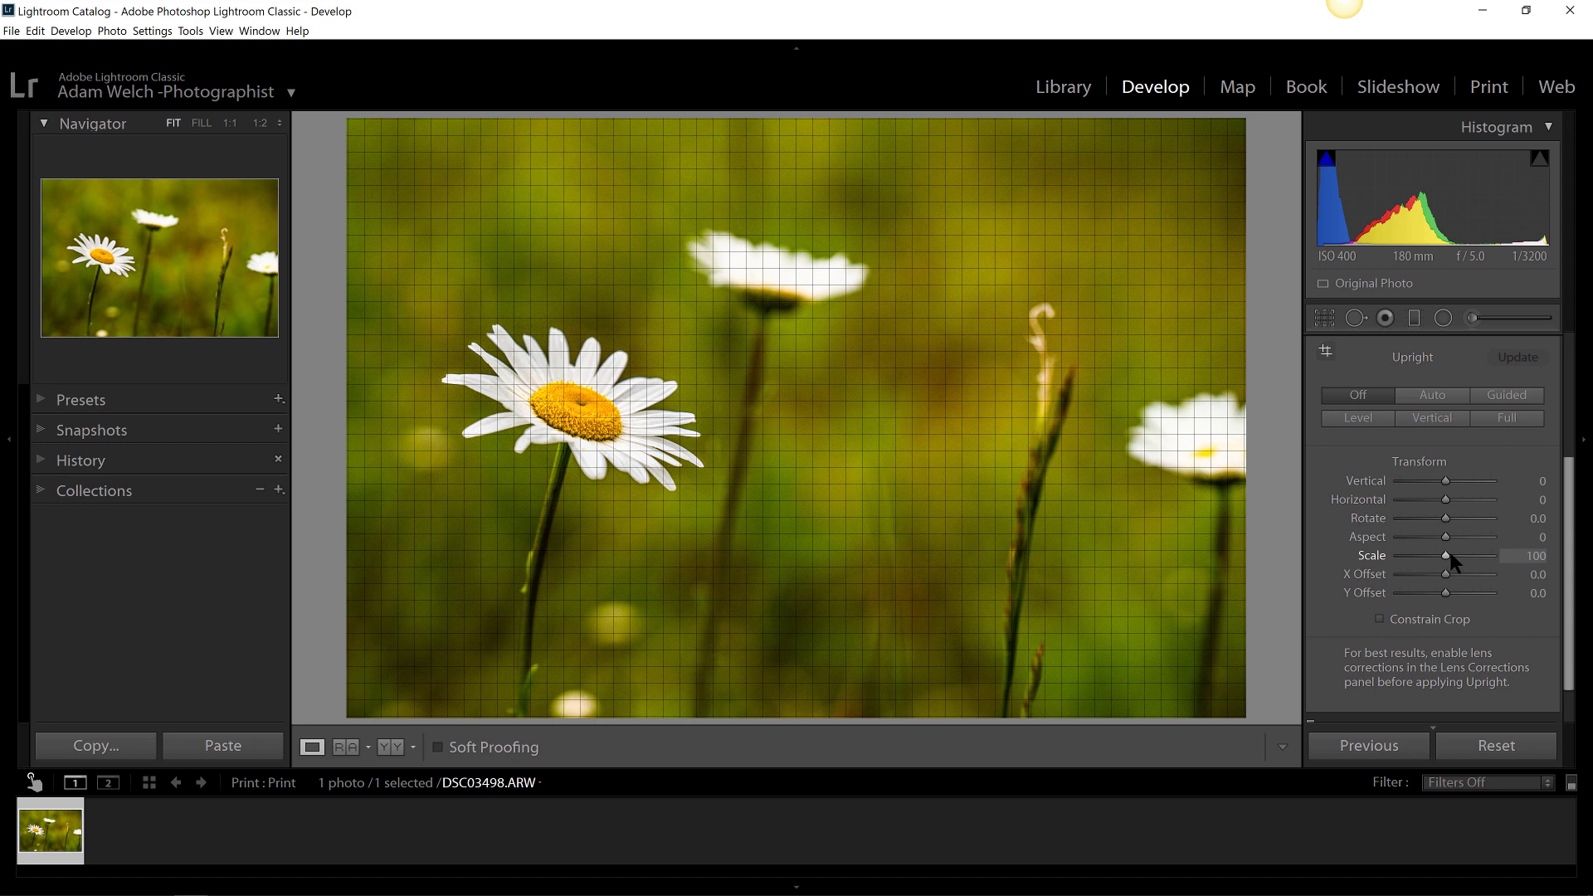
left_click_drag(1447, 557, 1442, 558)
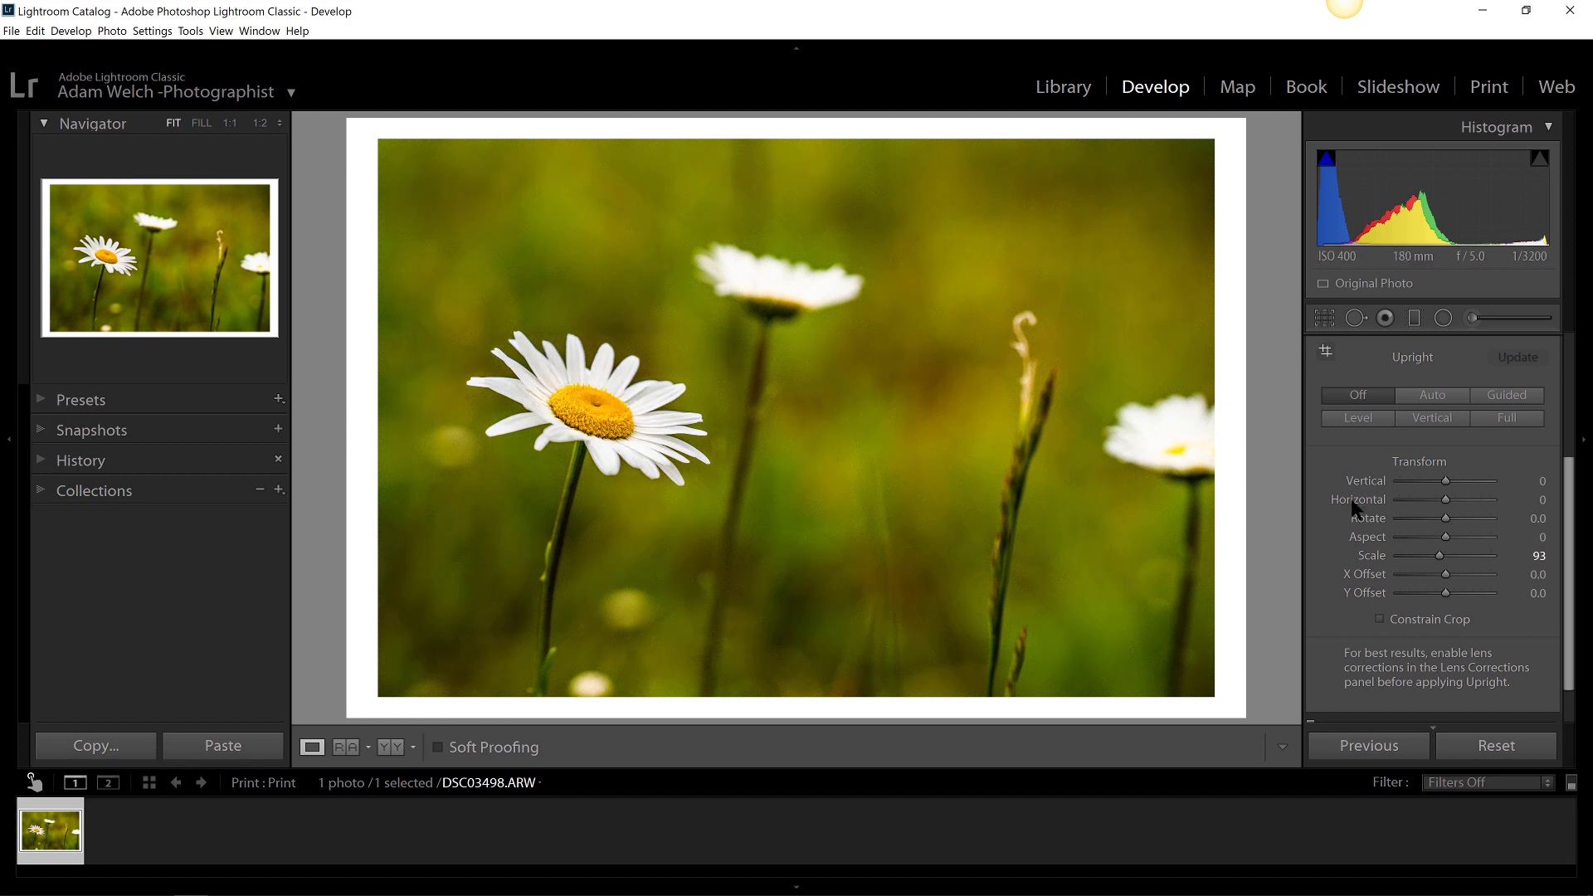
left_click(1534, 555)
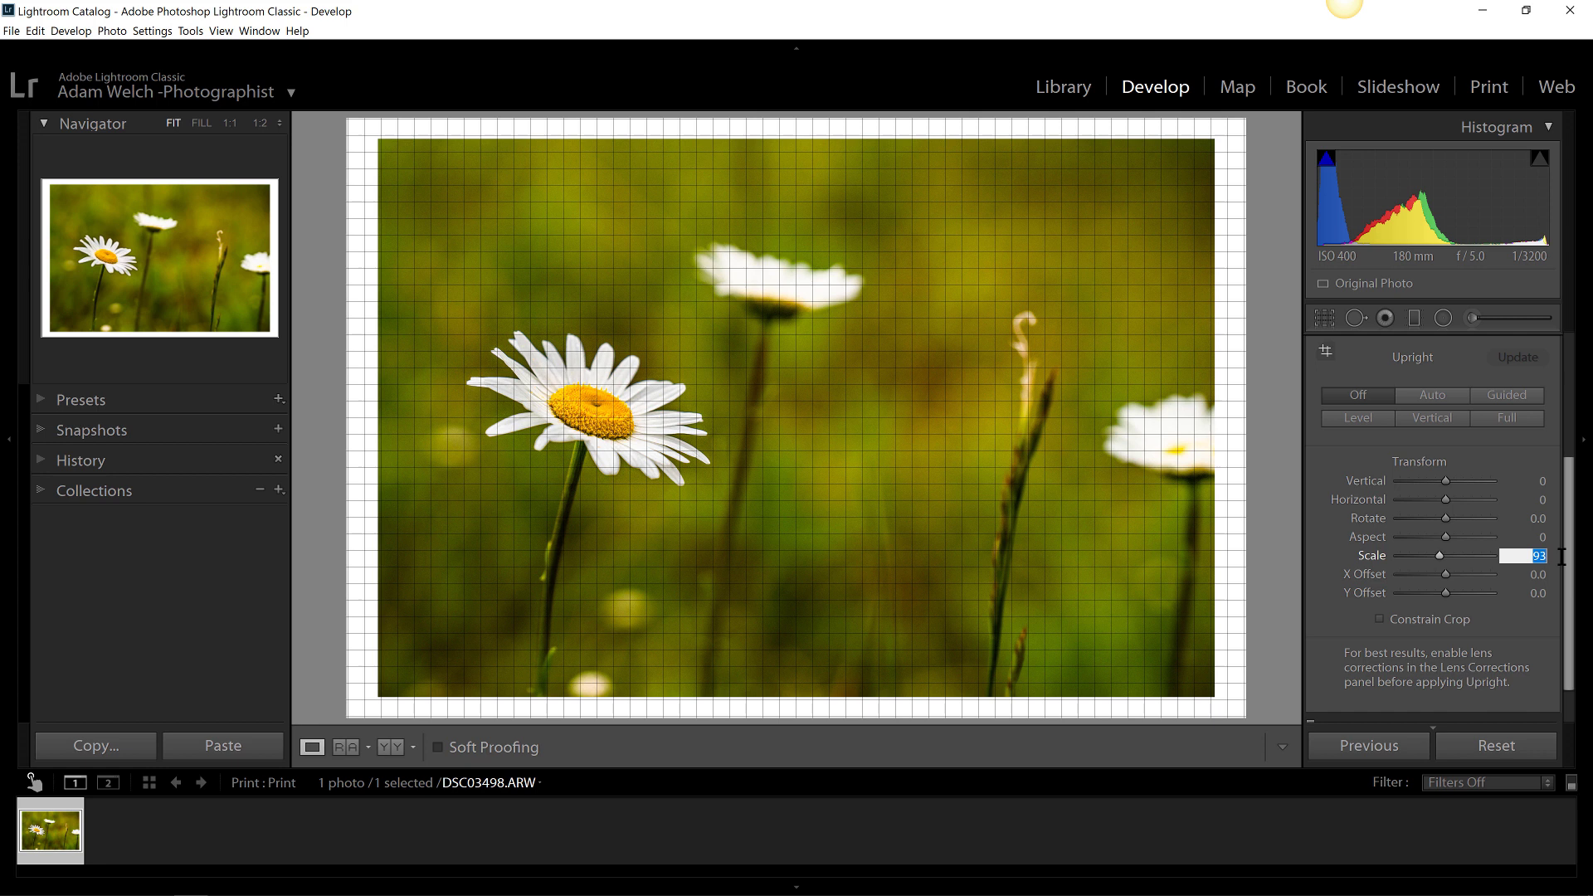
type("95")
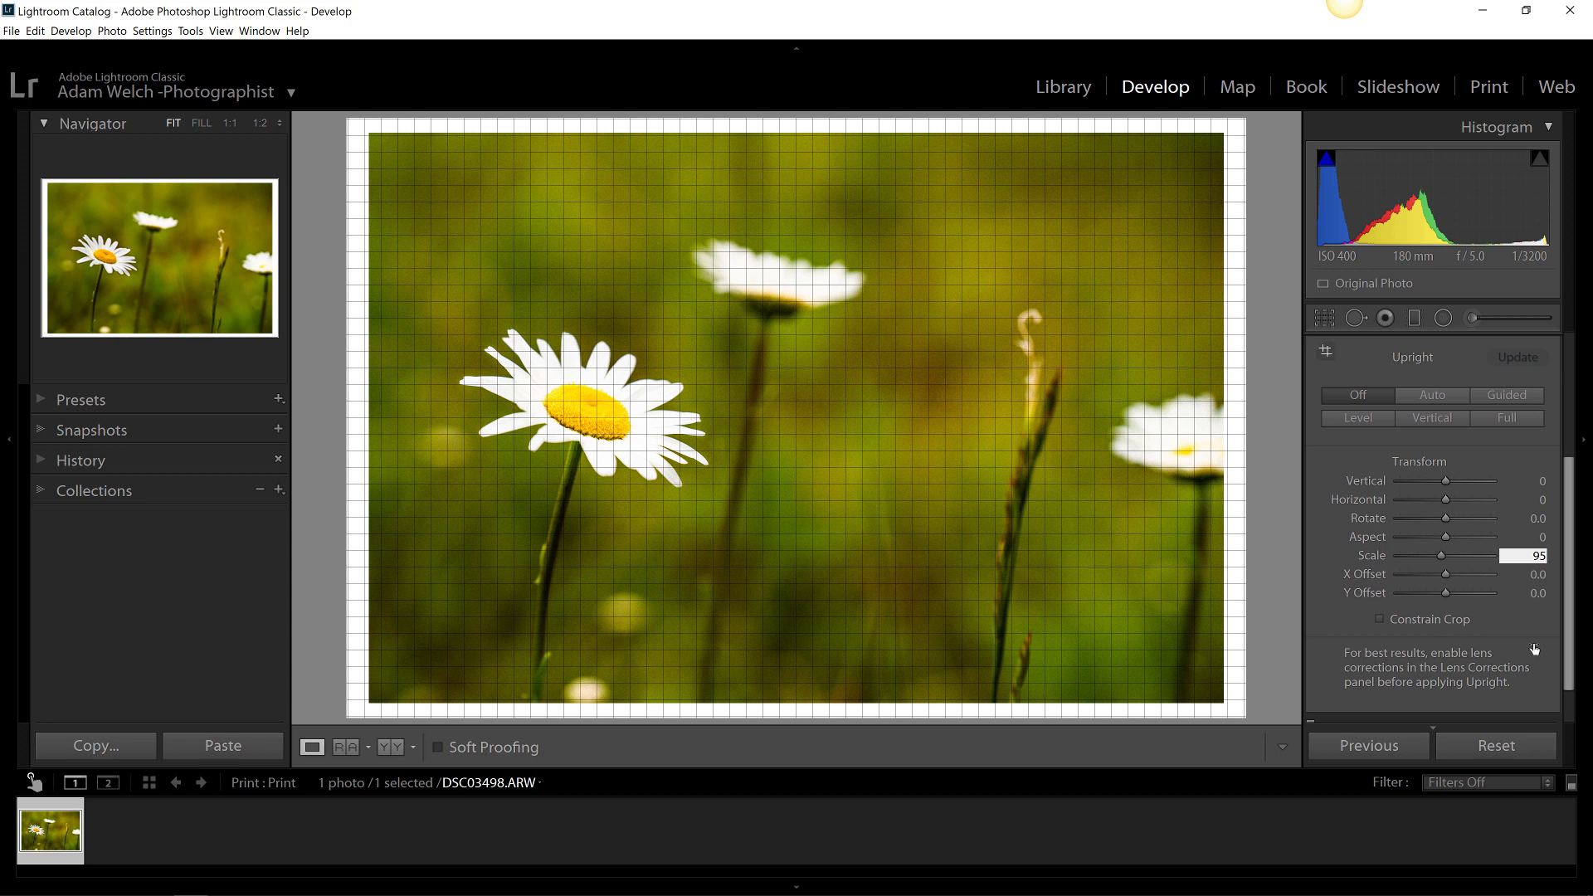
left_click(1273, 559)
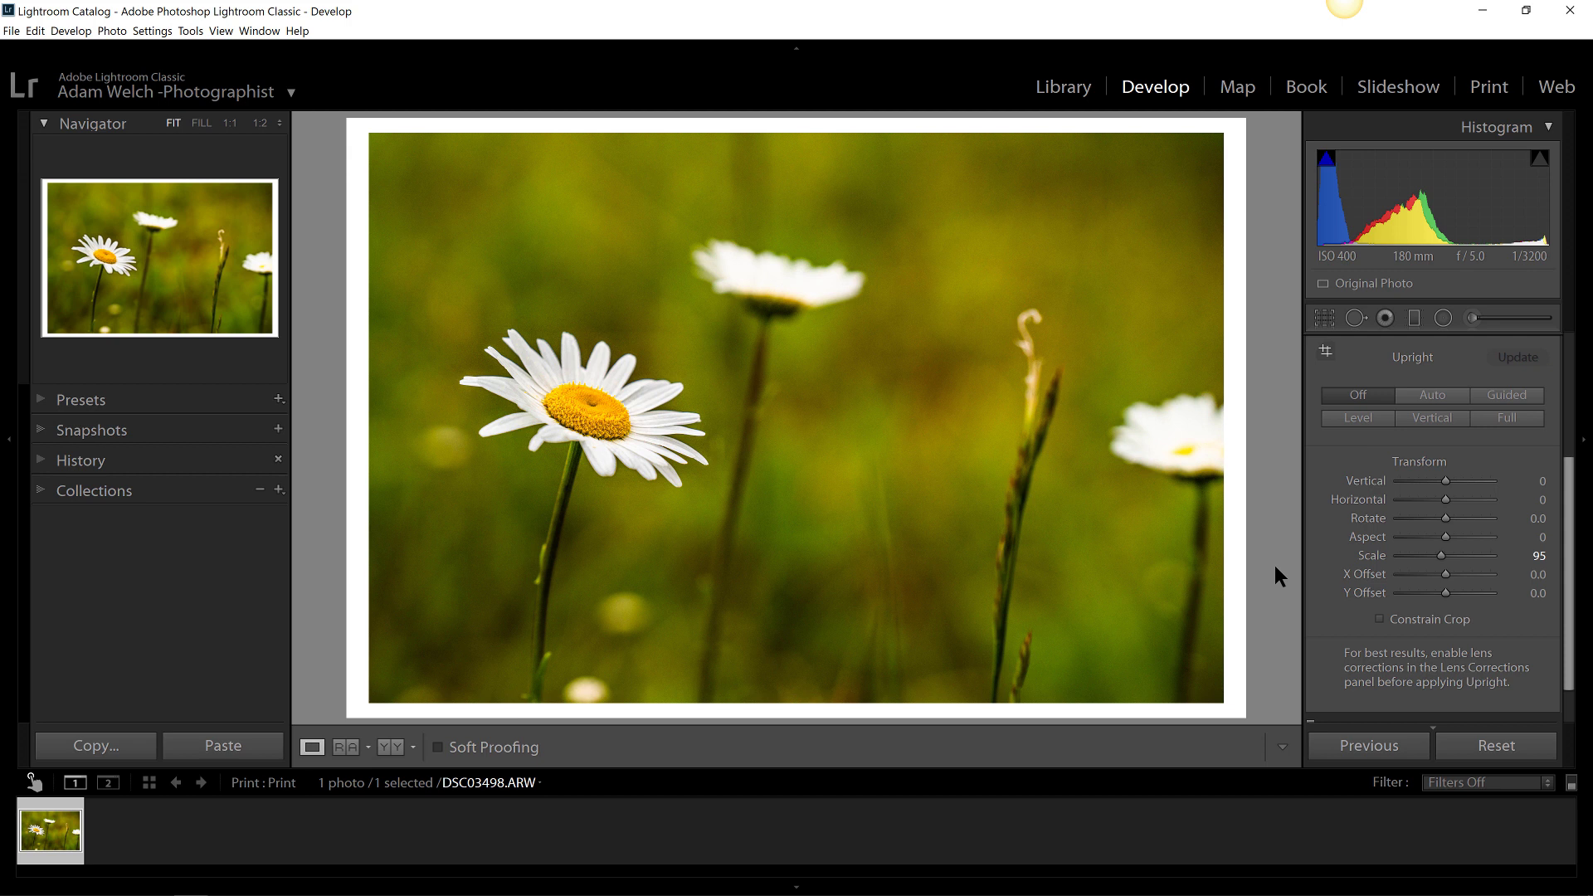
left_click(1441, 557)
Expand Basic and try a crop of the daisy photo, then finish with Done.
left_click_drag(1571, 514, 1571, 356)
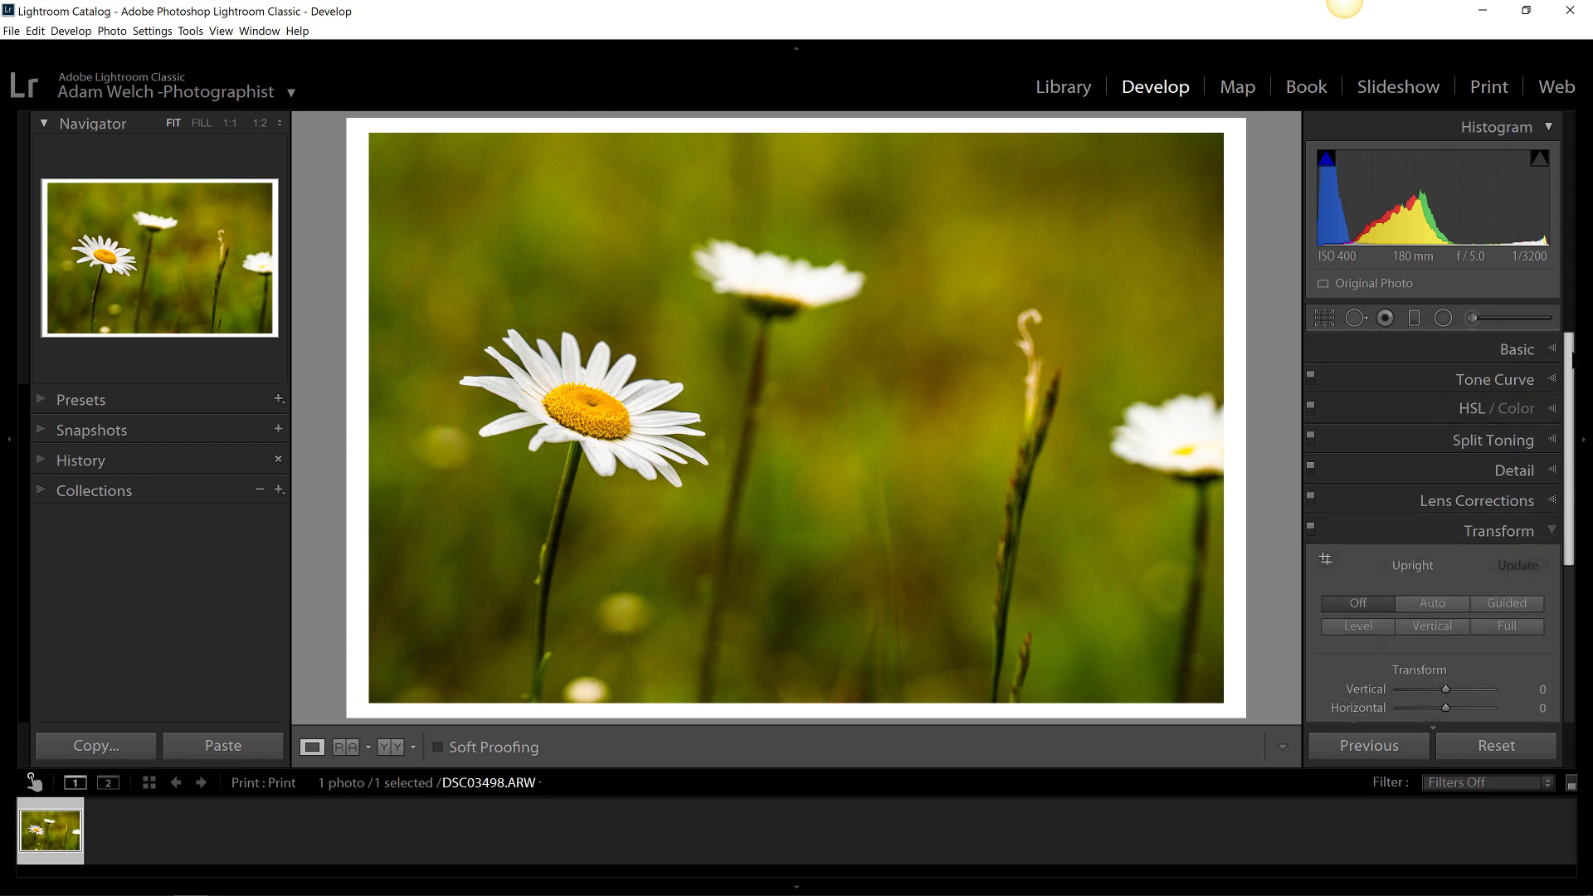
left_click(1541, 351)
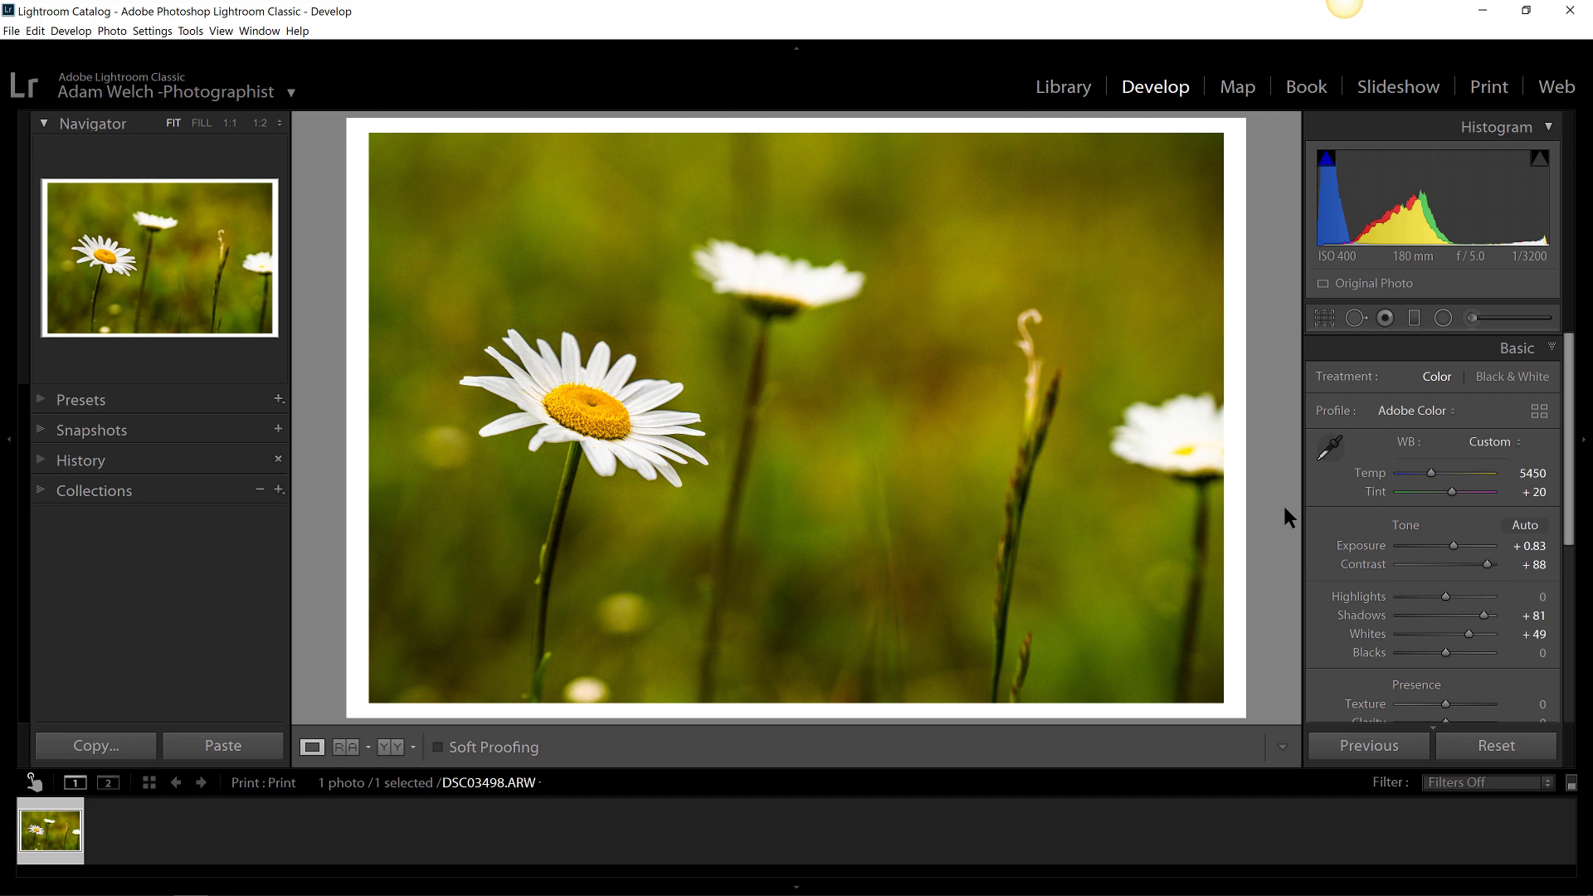
left_click(1326, 323)
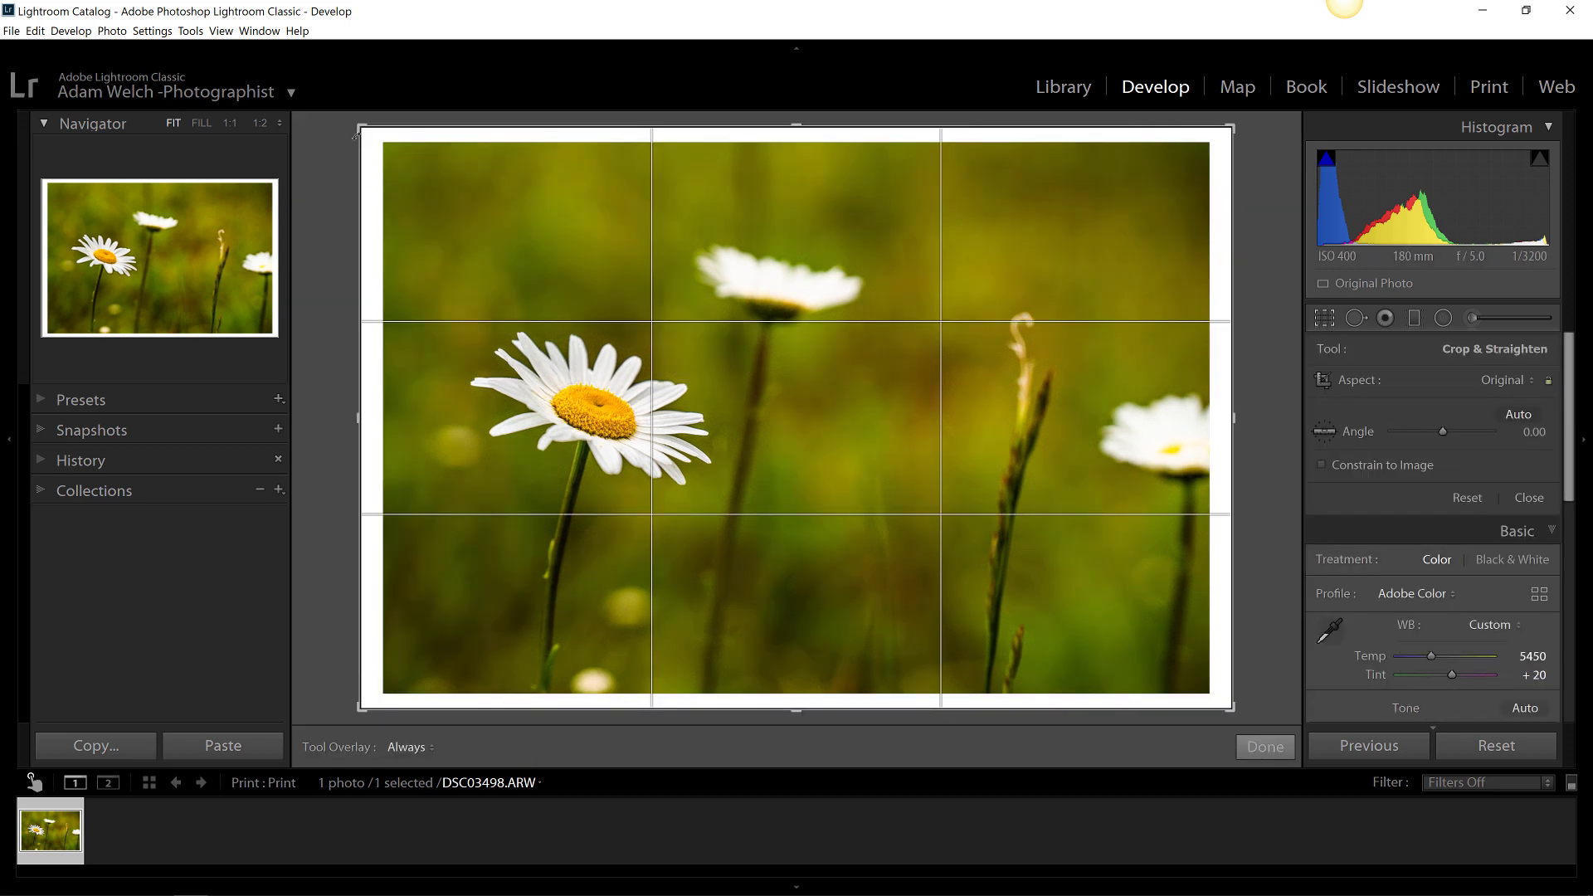
left_click_drag(356, 135, 425, 170)
left_click_drag(812, 432, 993, 559)
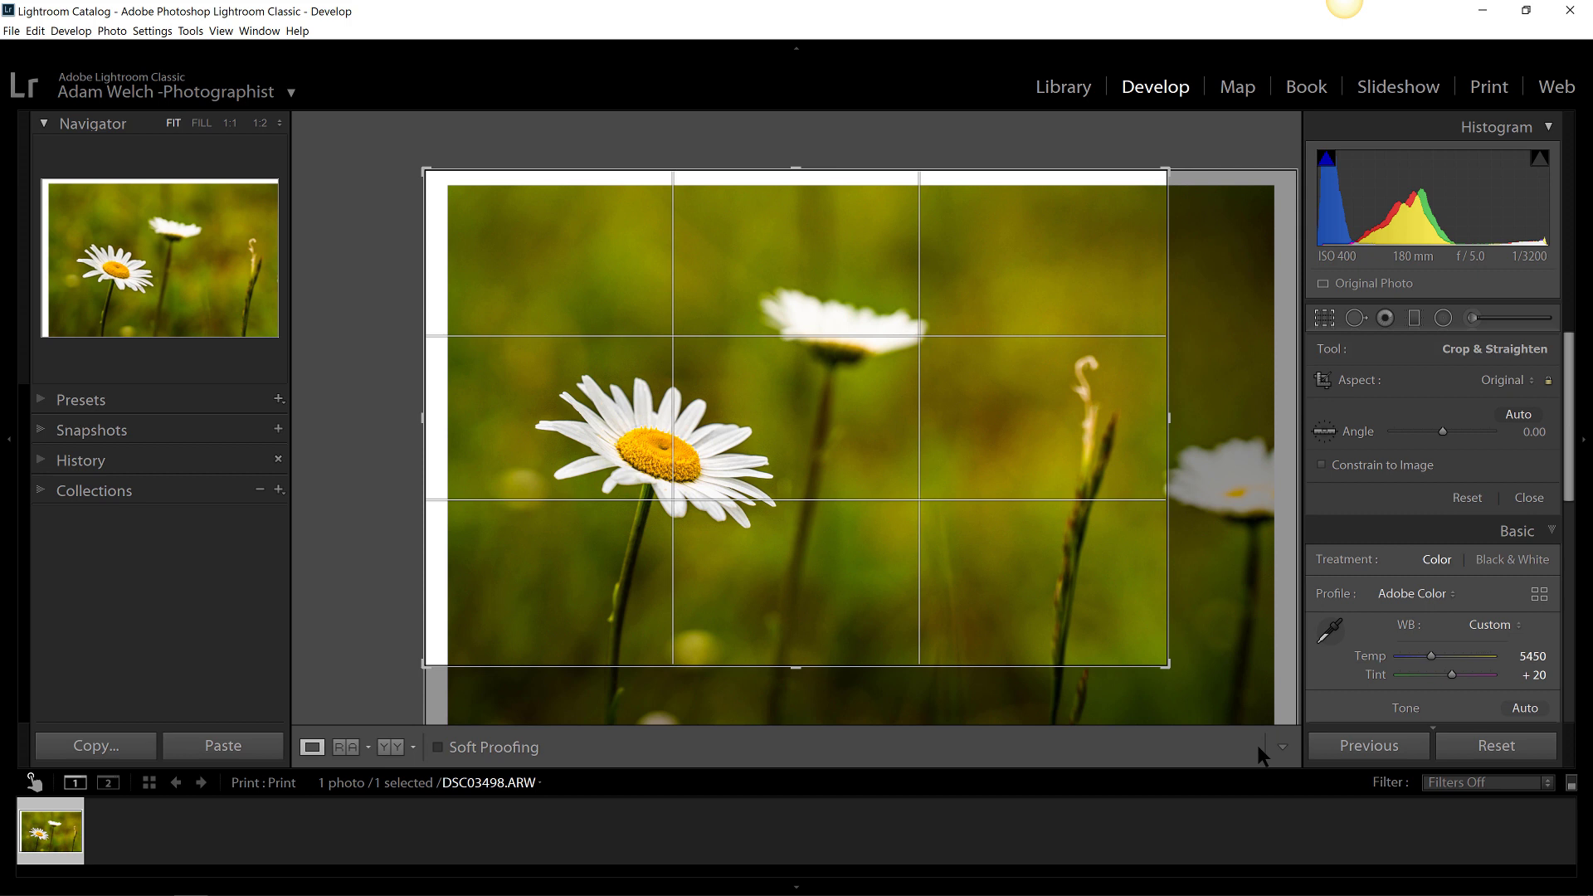
left_click(1260, 743)
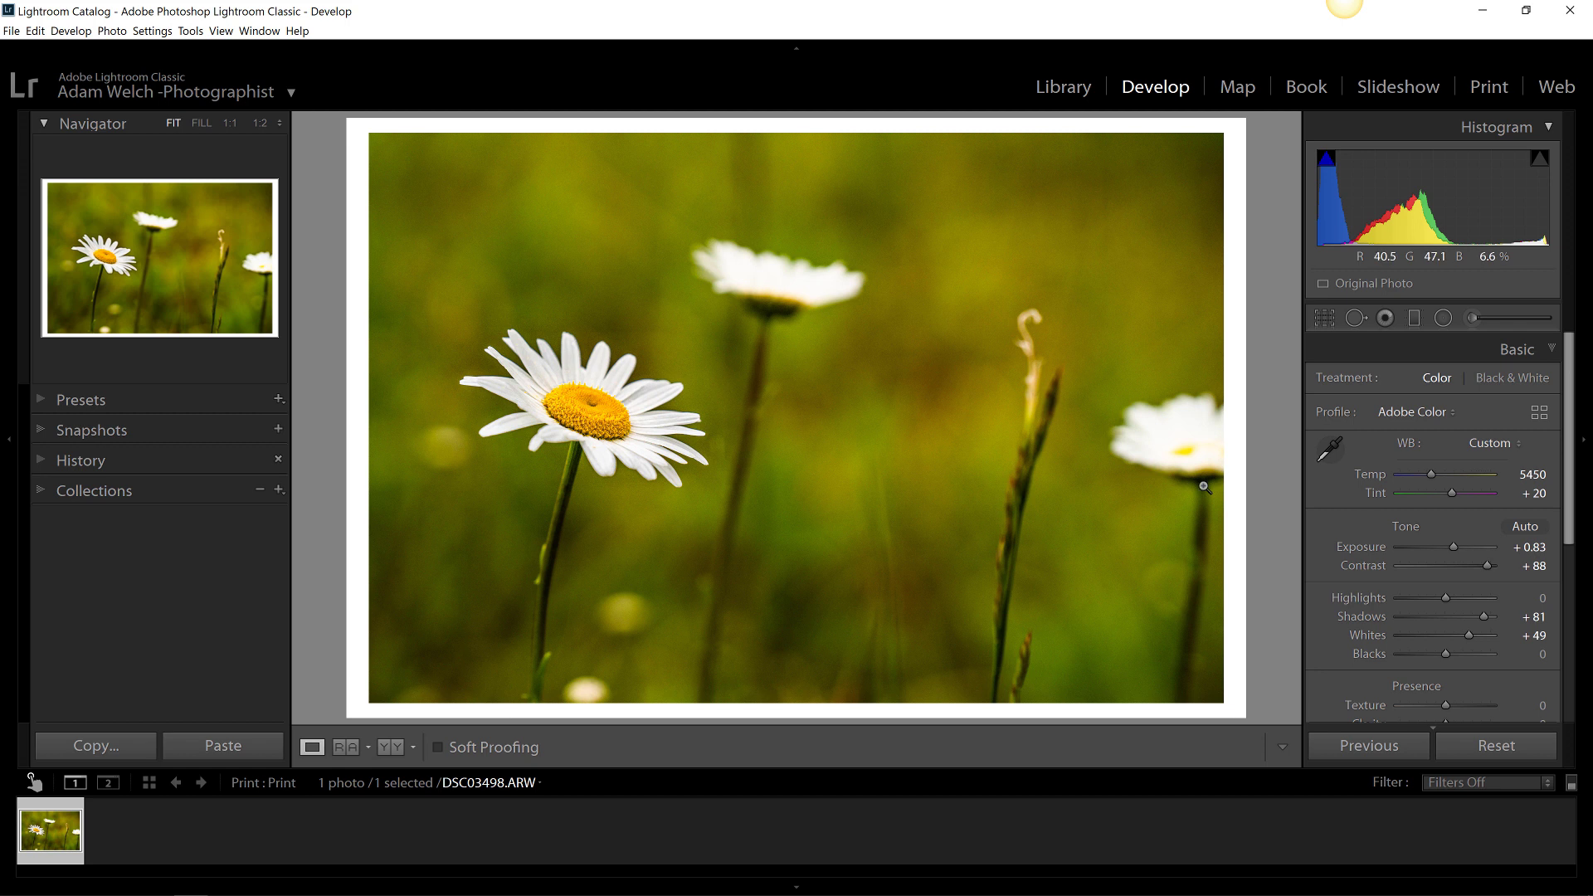
Lower Contrast and Exposure, then undo both to restore Exposure +0.83 and Contrast +88.
left_click_drag(1480, 566, 1450, 569)
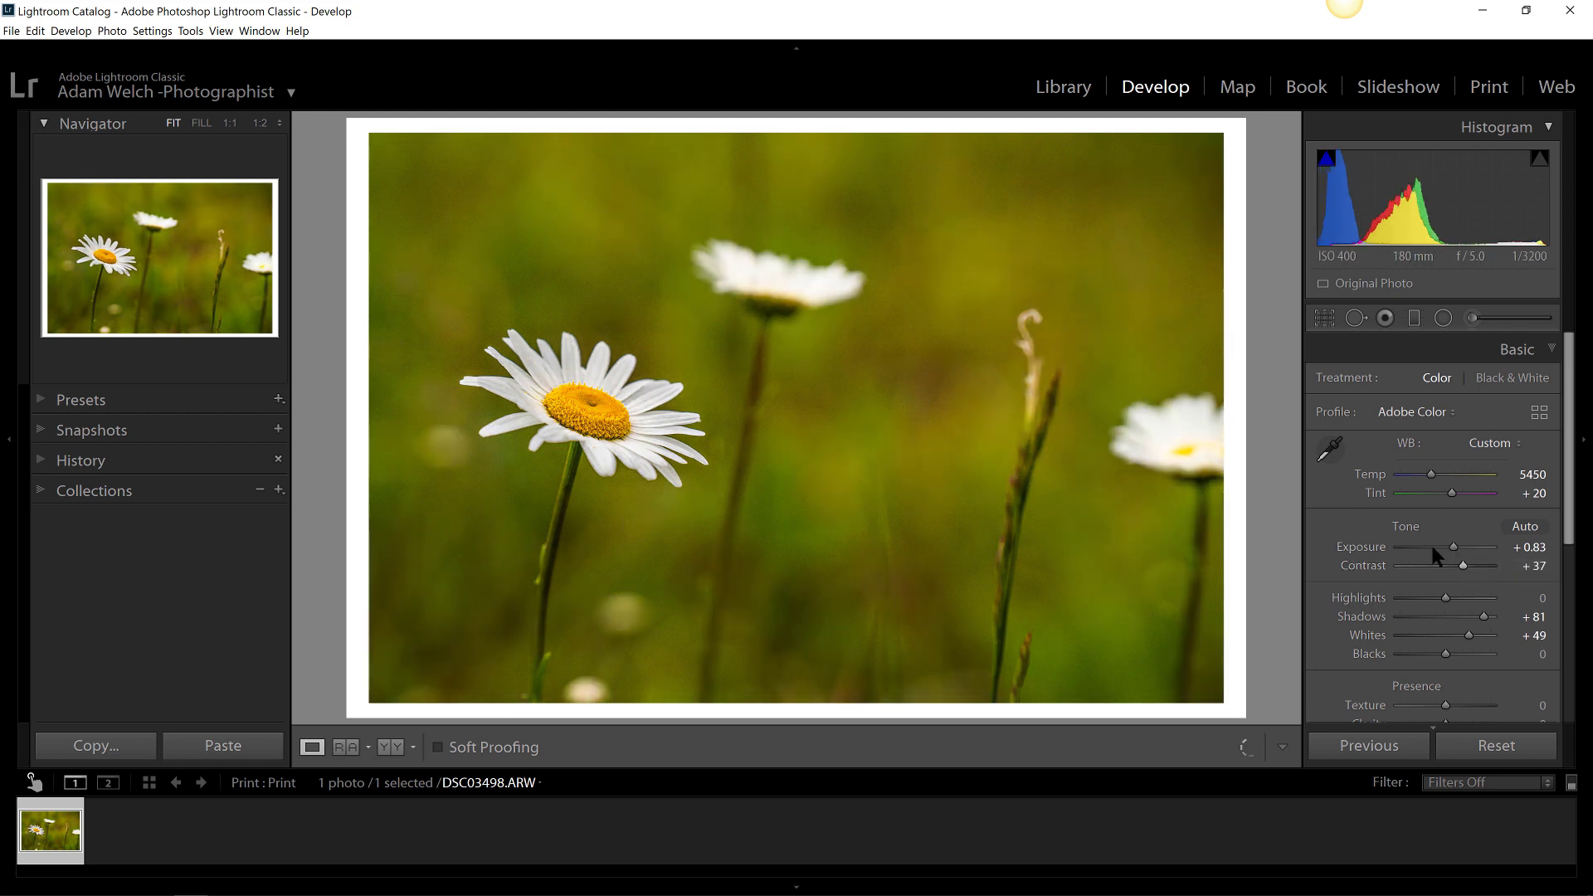
left_click_drag(1430, 543, 1437, 548)
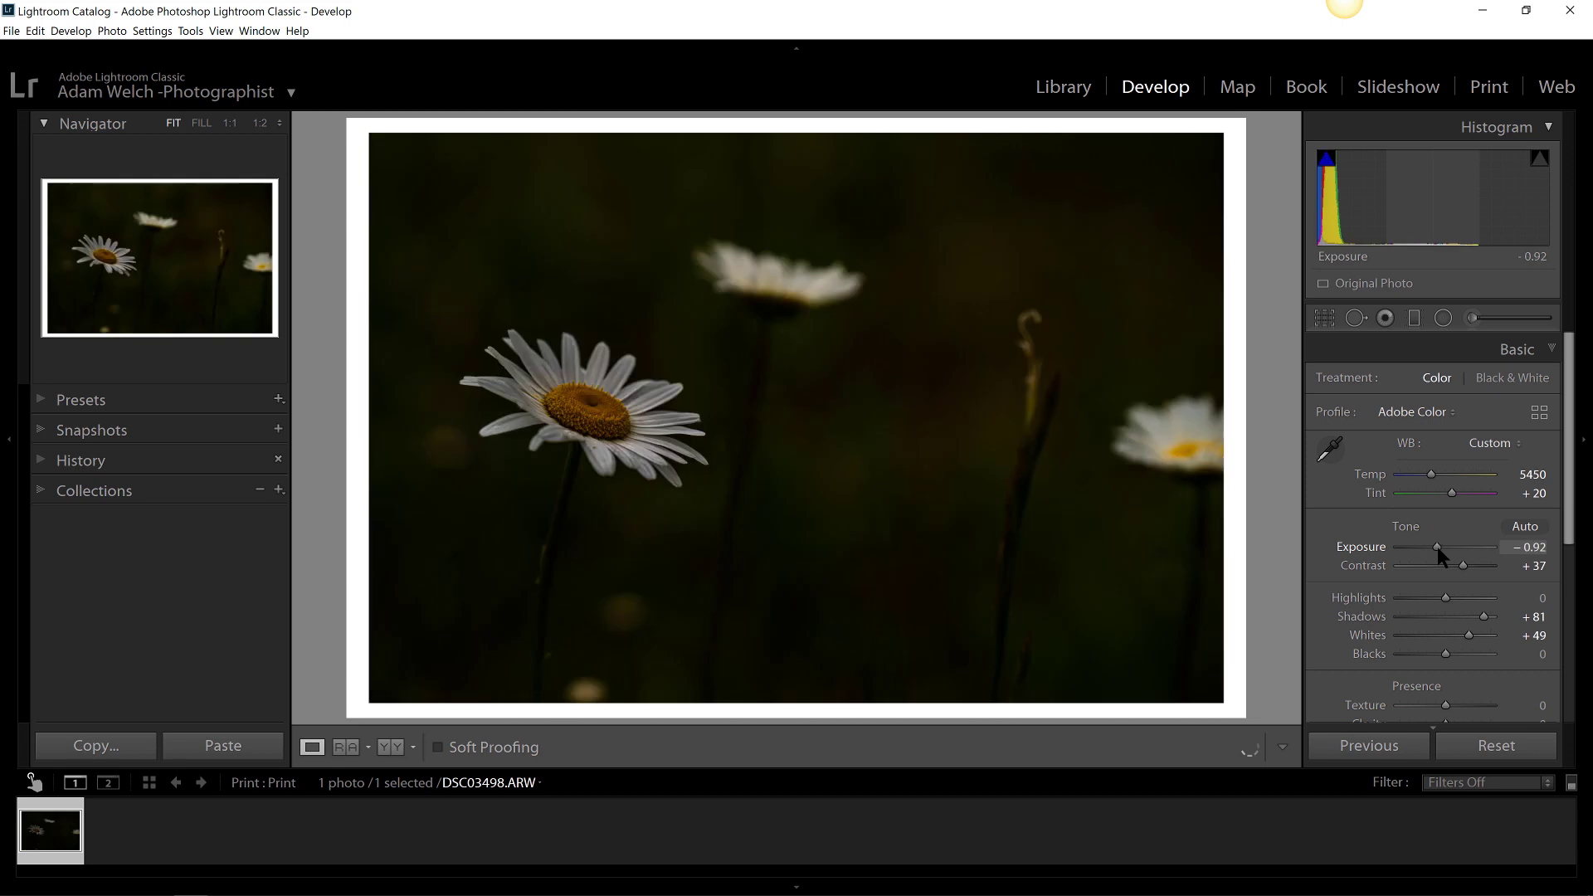
key("ctrl+z")
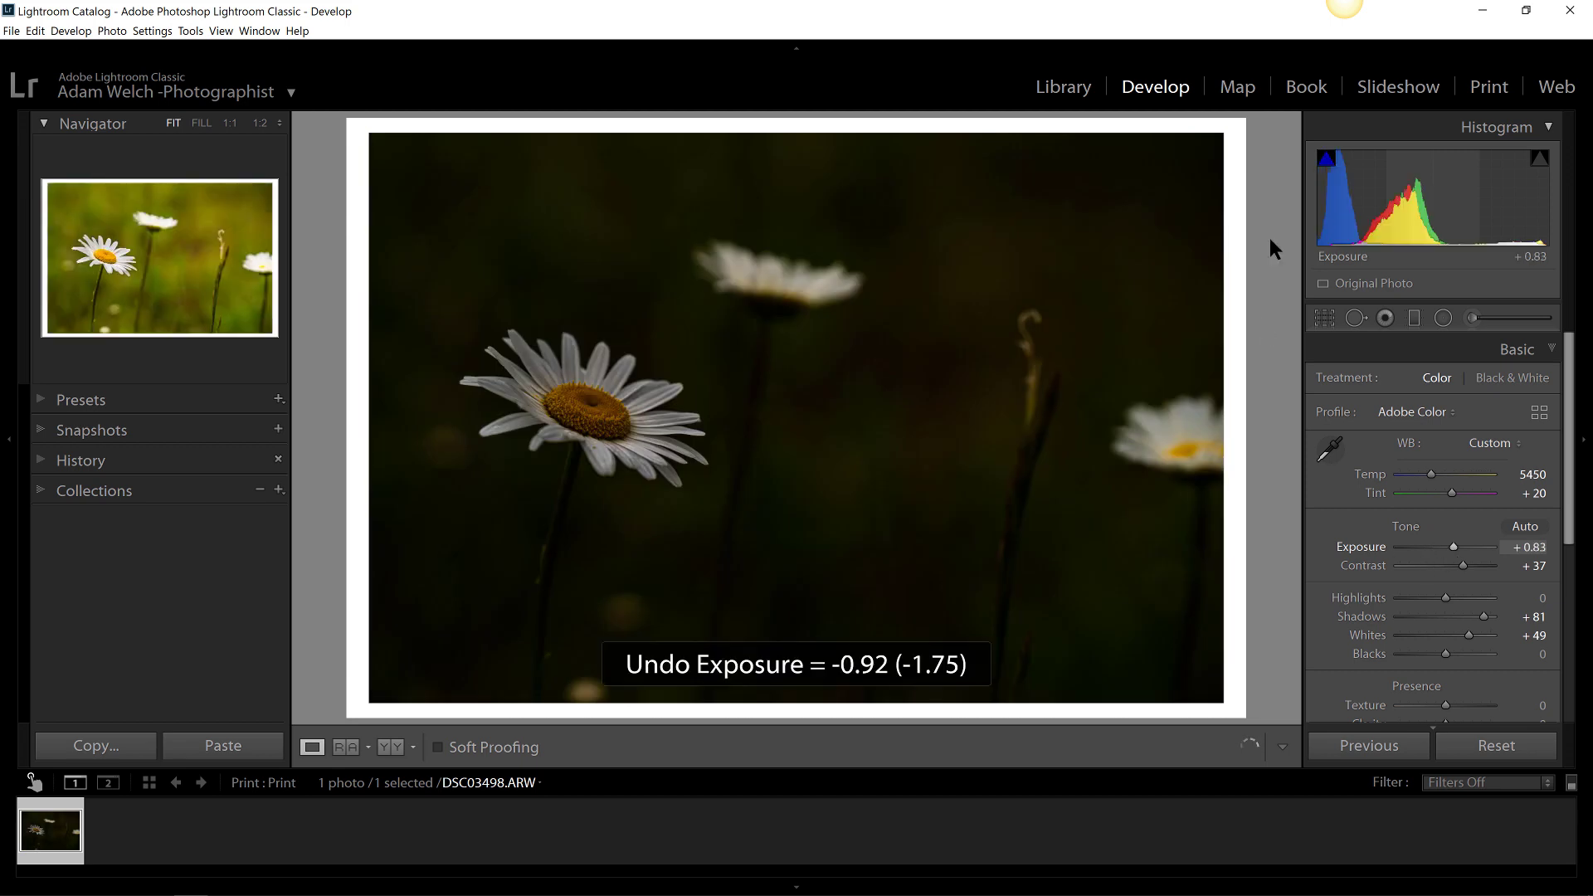
key("ctrl+z")
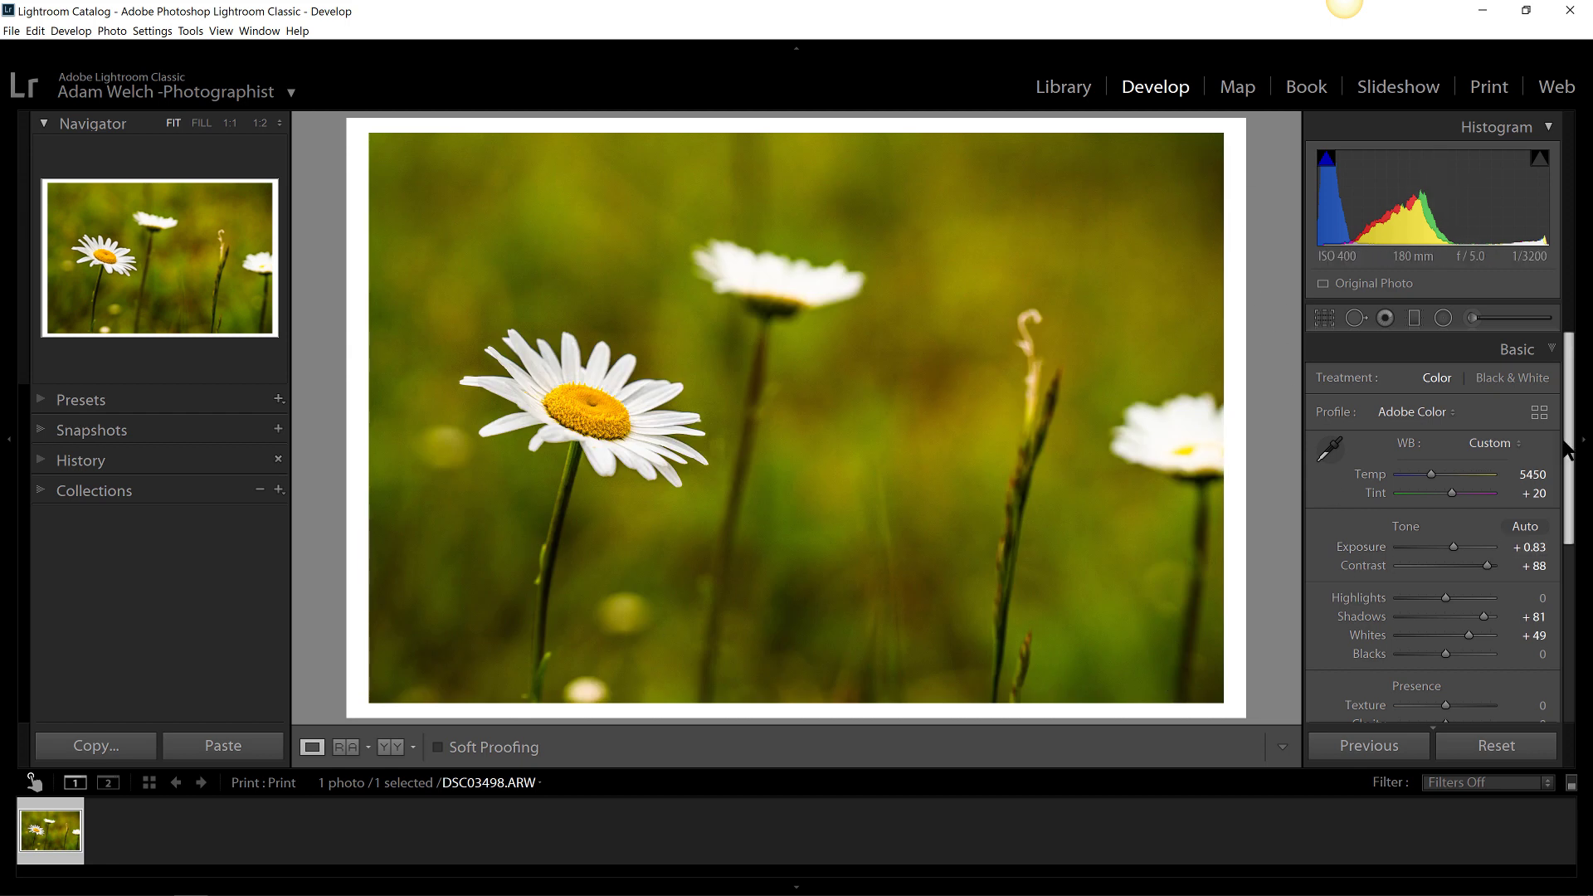
Collapse Basic, switch to Print, and enable a 20 pt Stroke Border in Image Settings.
left_click(1516, 349)
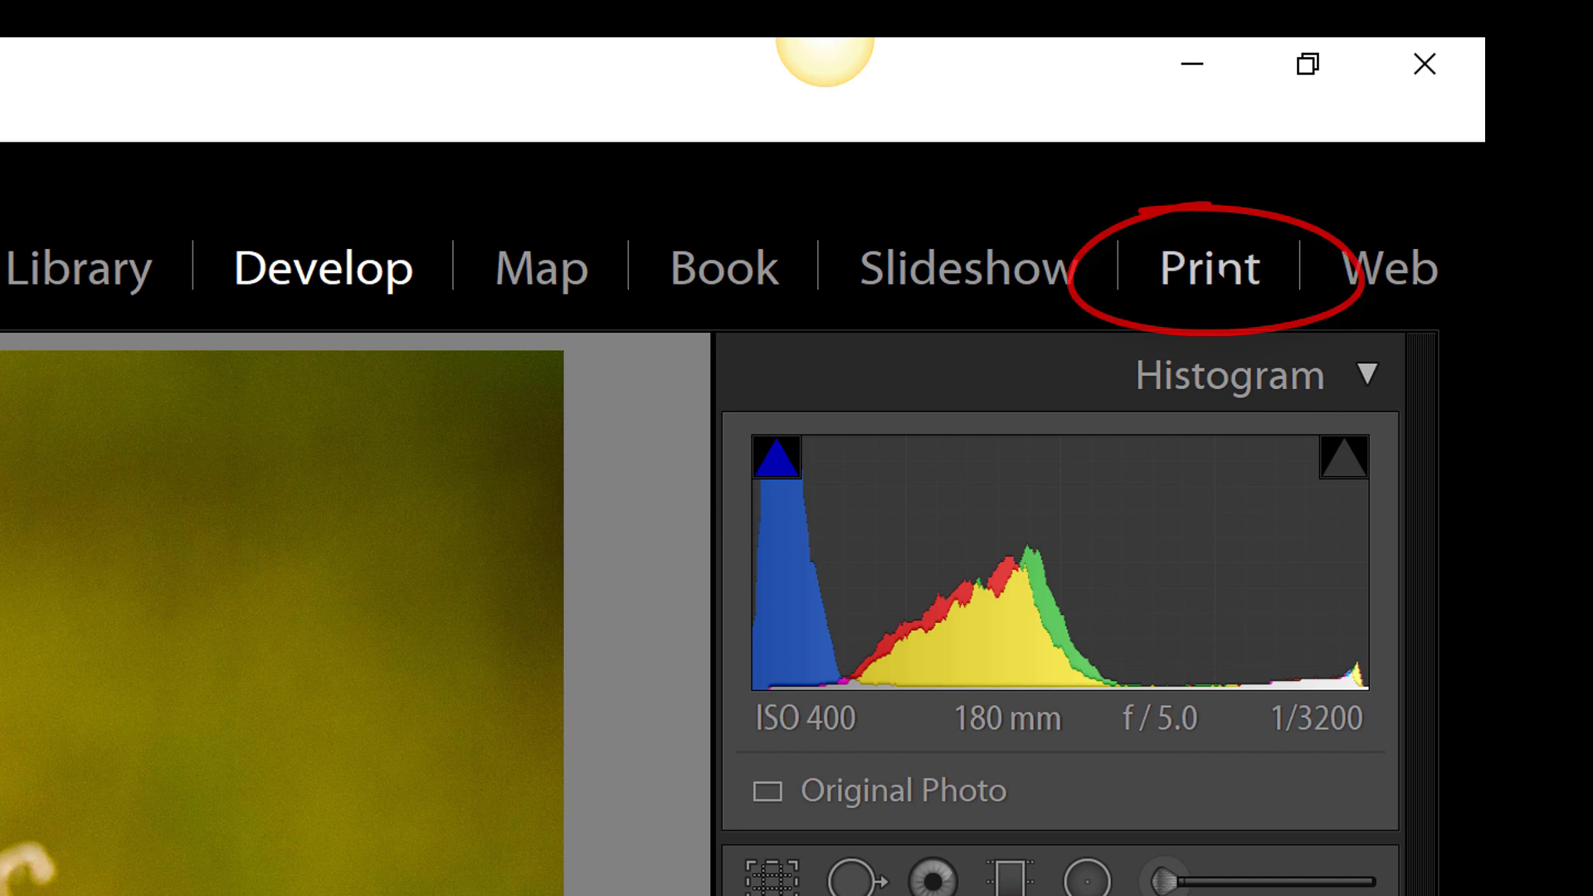
left_click(1222, 274)
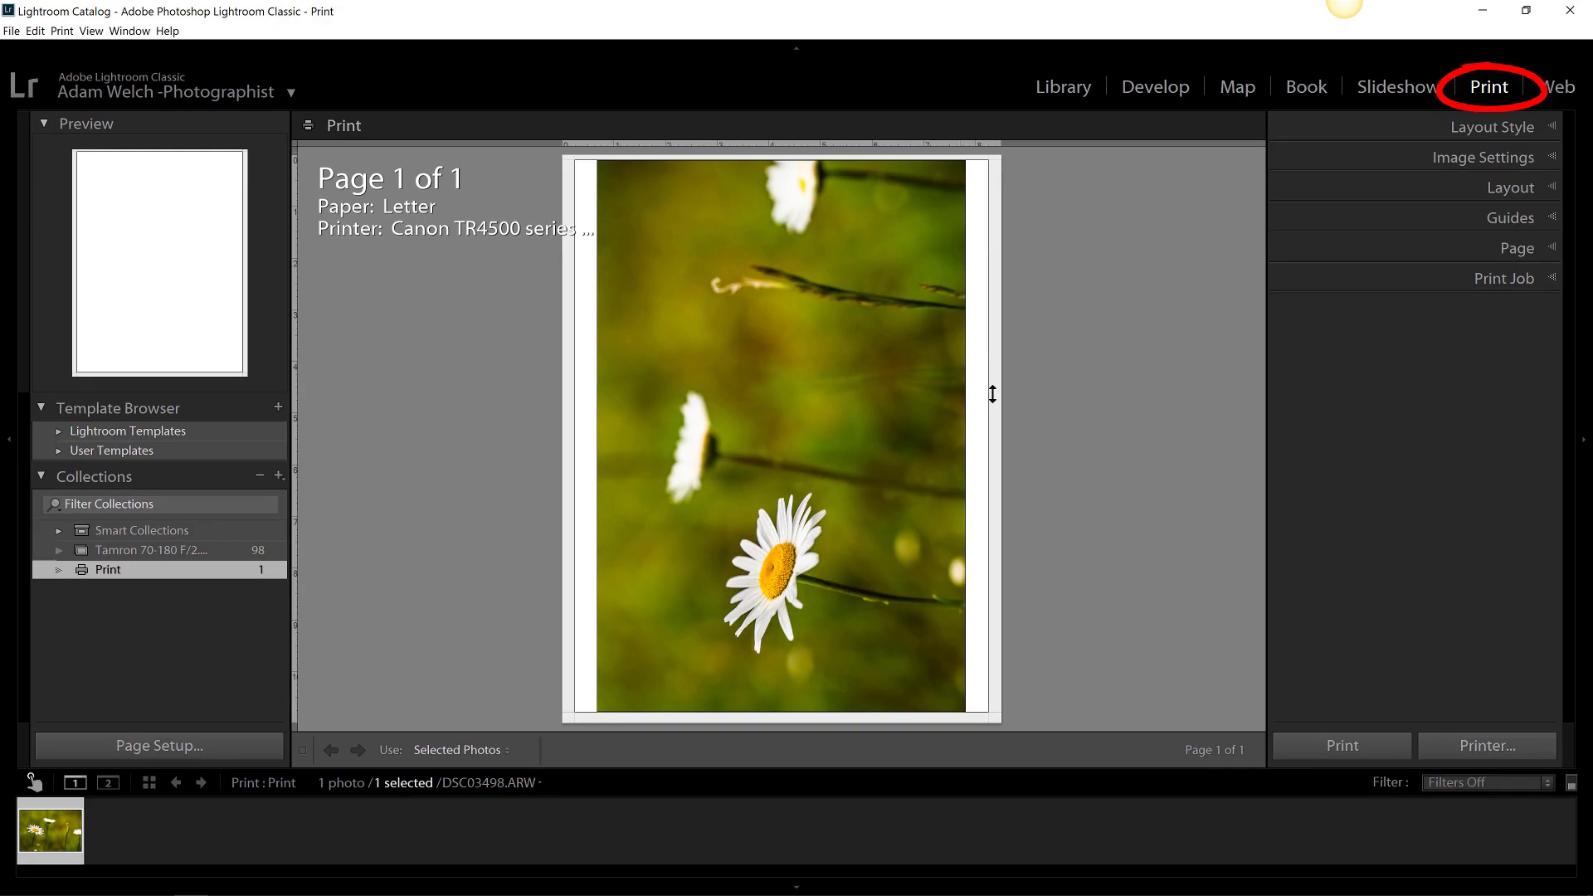
left_click(1542, 132)
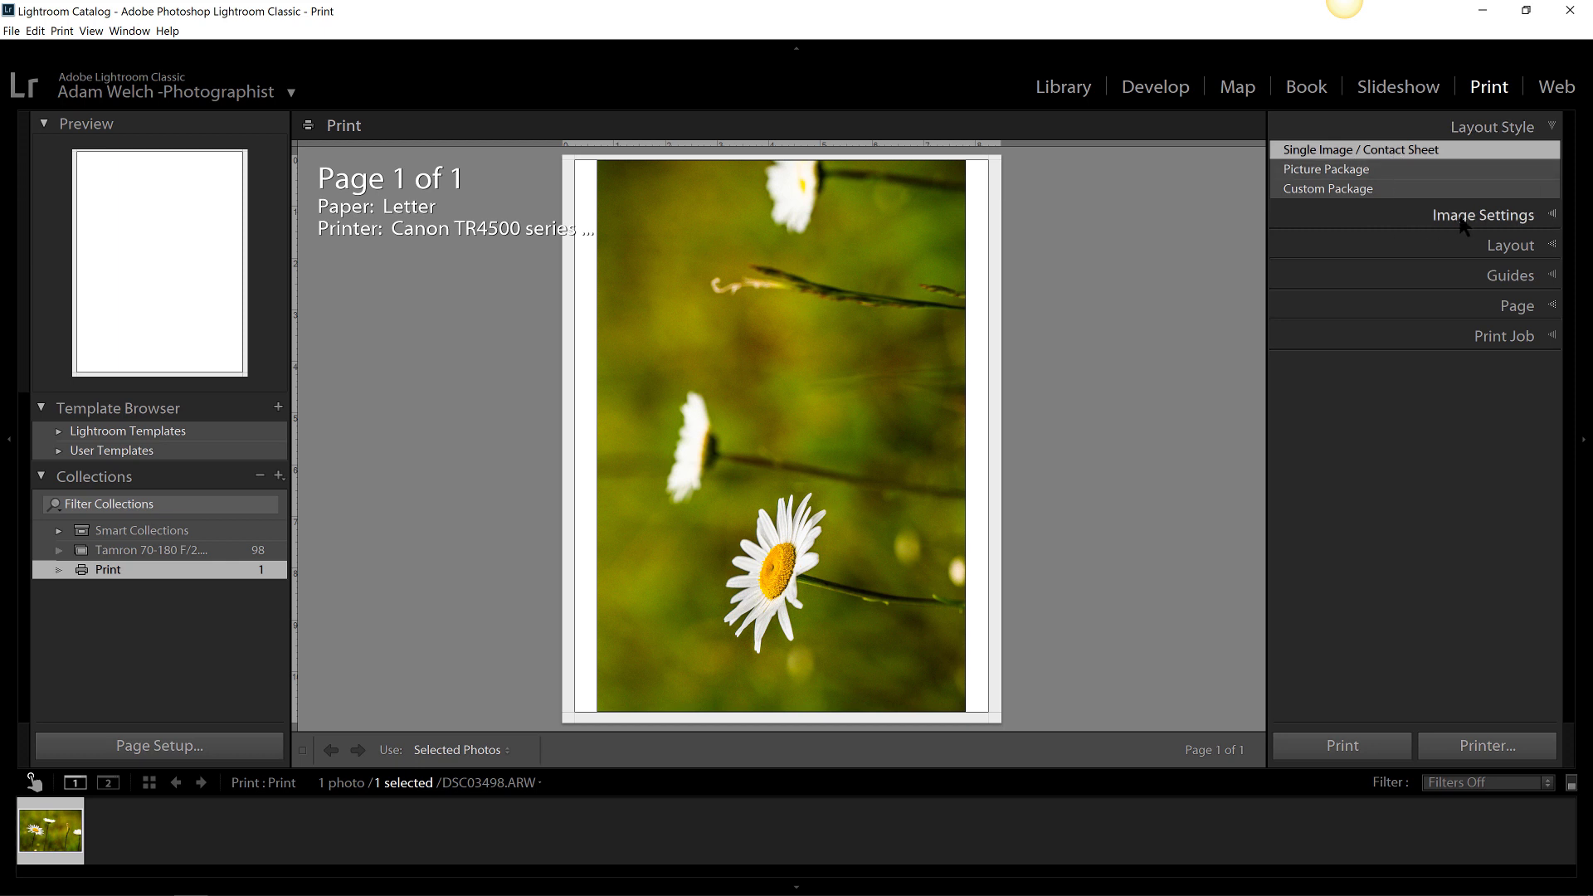
left_click(1493, 220)
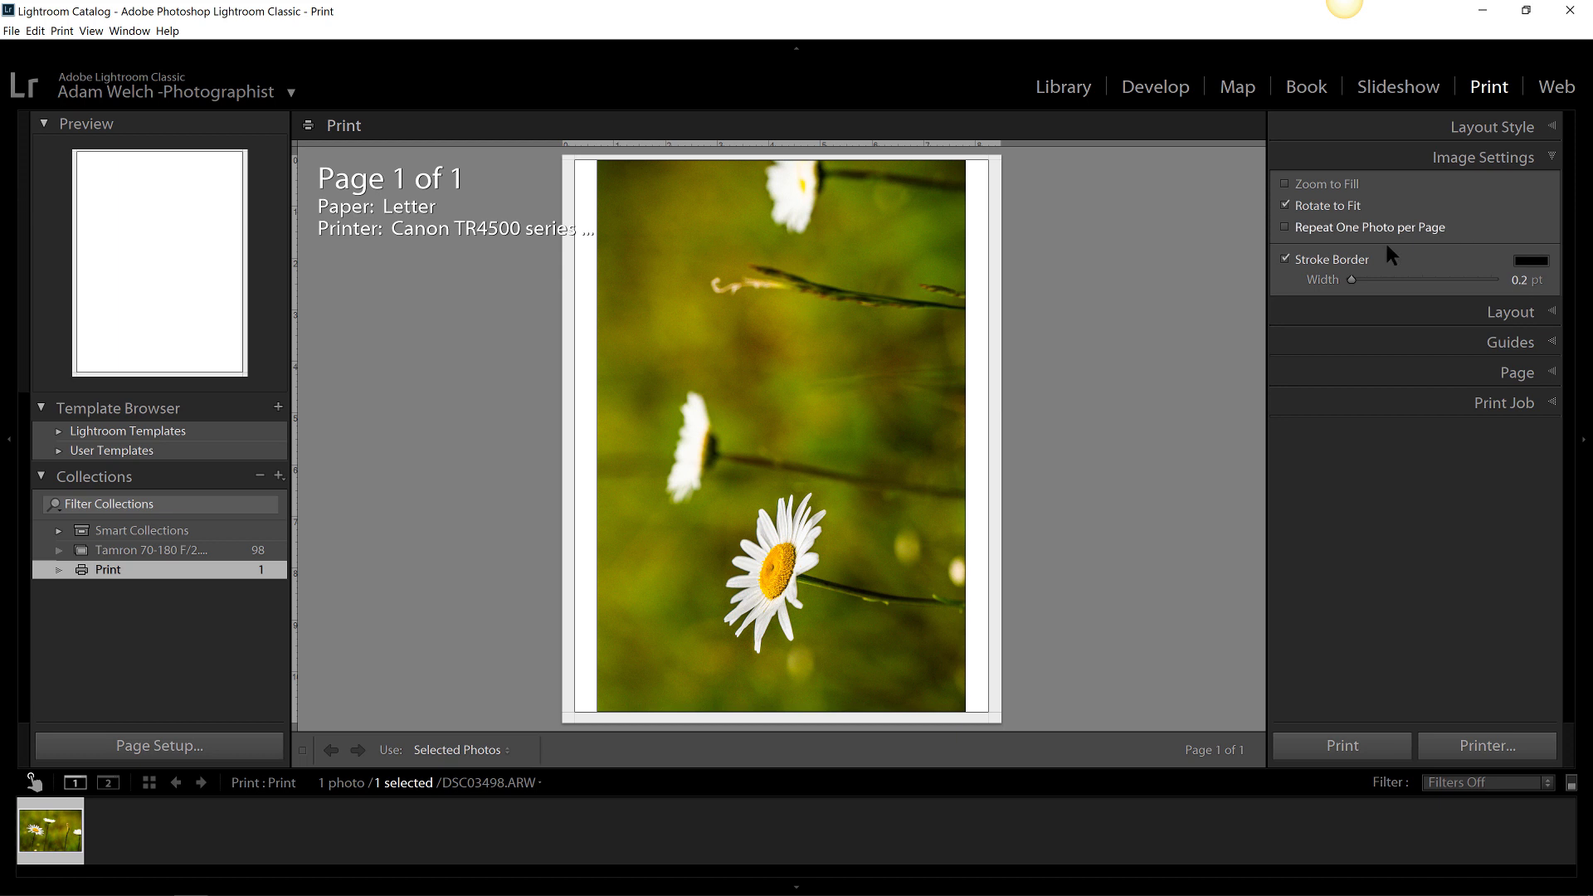
left_click(1286, 259)
left_click(1286, 259)
left_click_drag(1358, 281, 1526, 280)
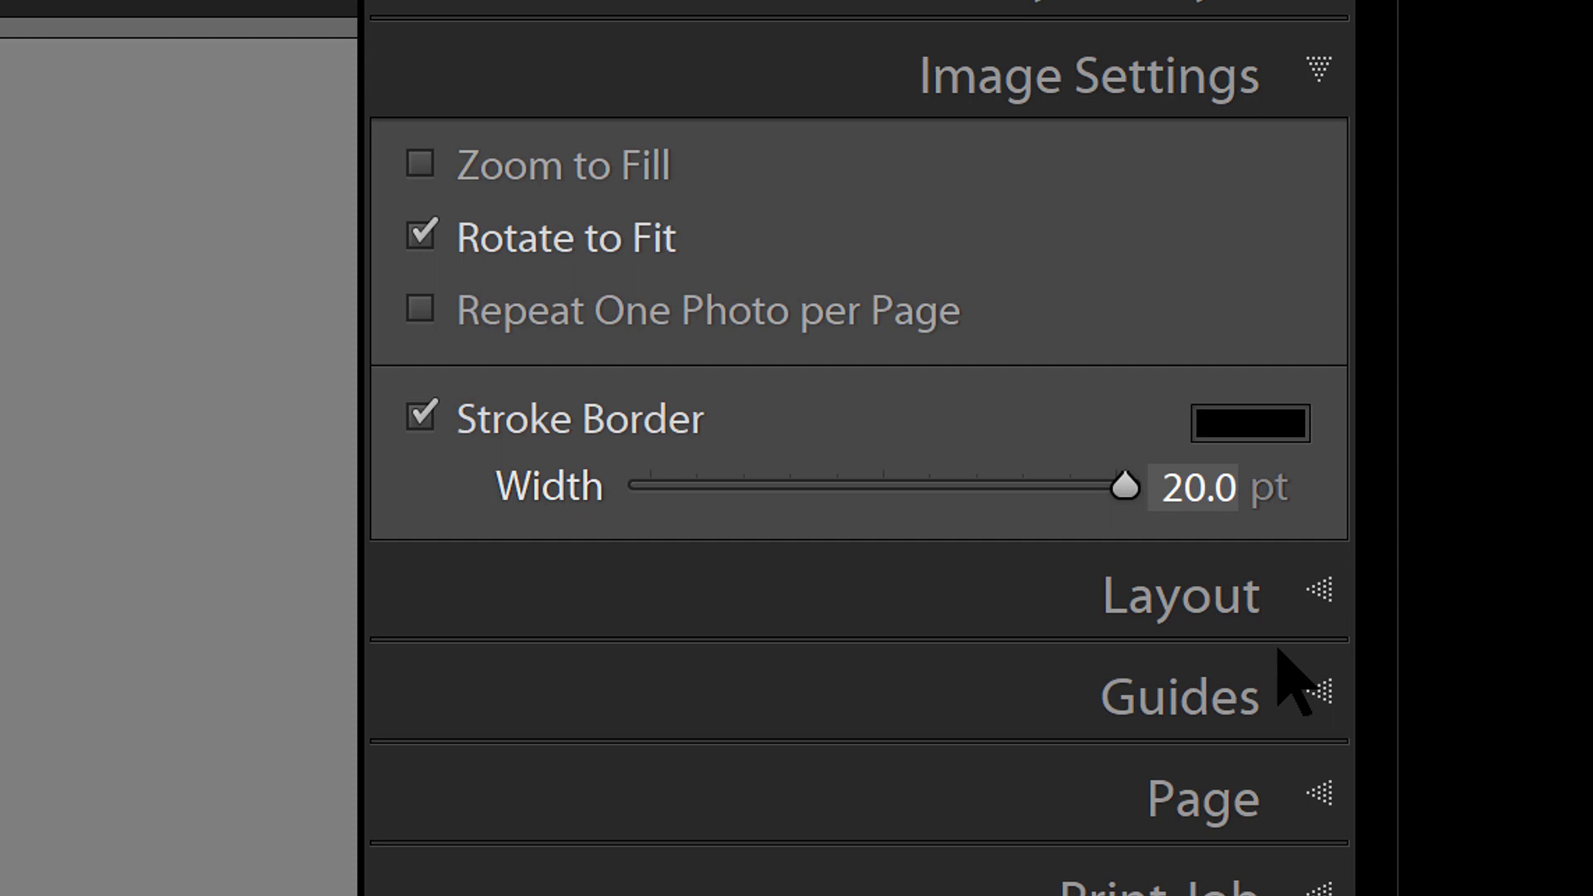
Open the Stroke Border colour picker, raise saturation, and try several border colours.
left_click(1272, 435)
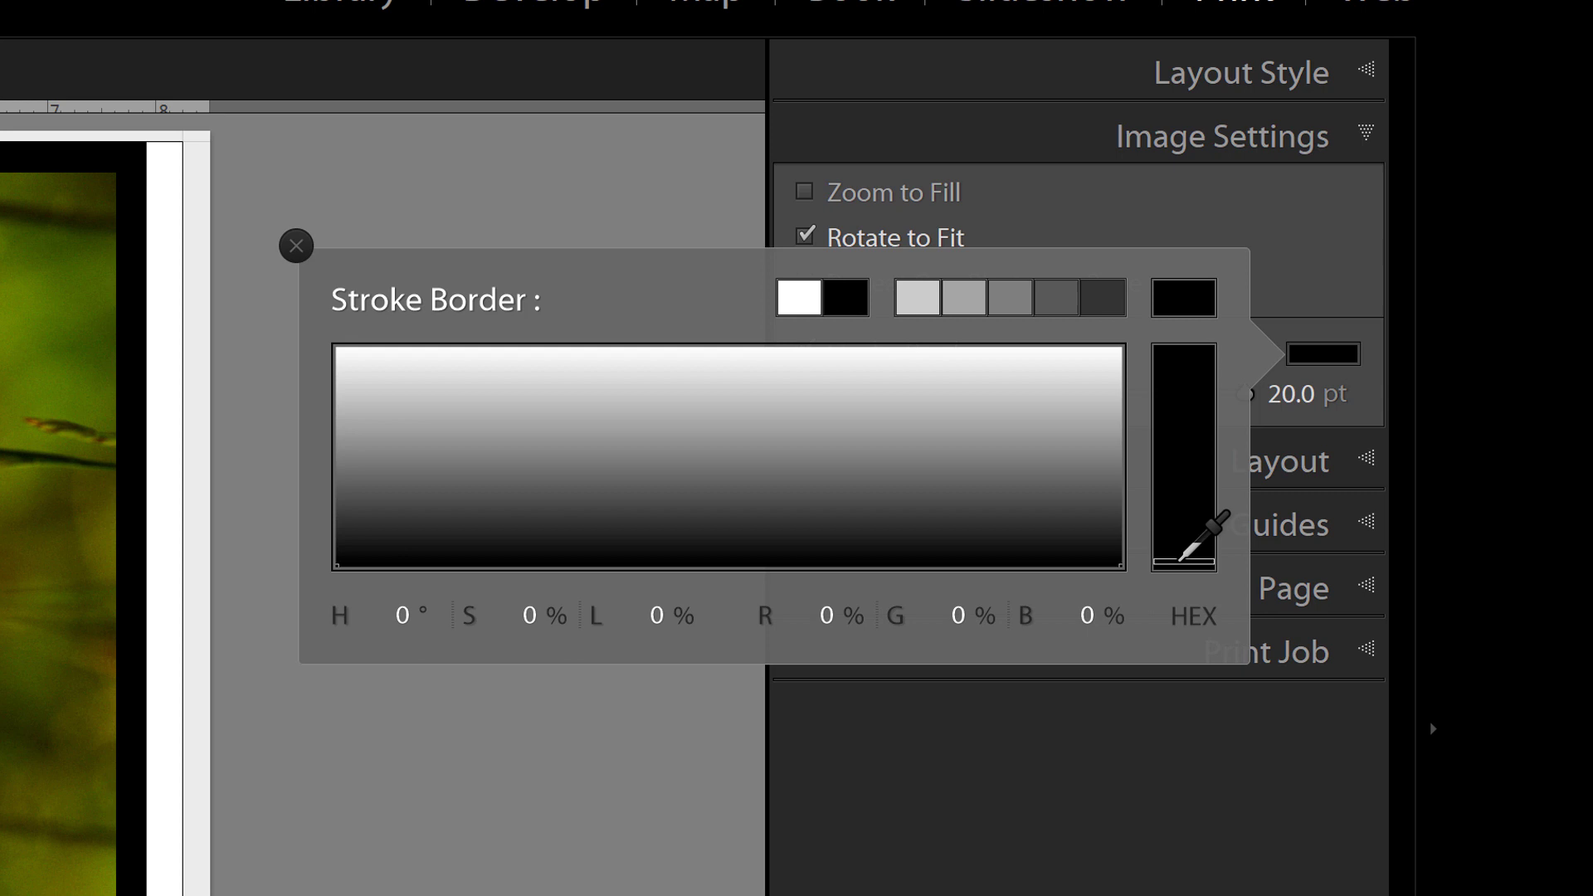
left_click(1183, 529)
left_click_drag(1179, 561, 1224, 325)
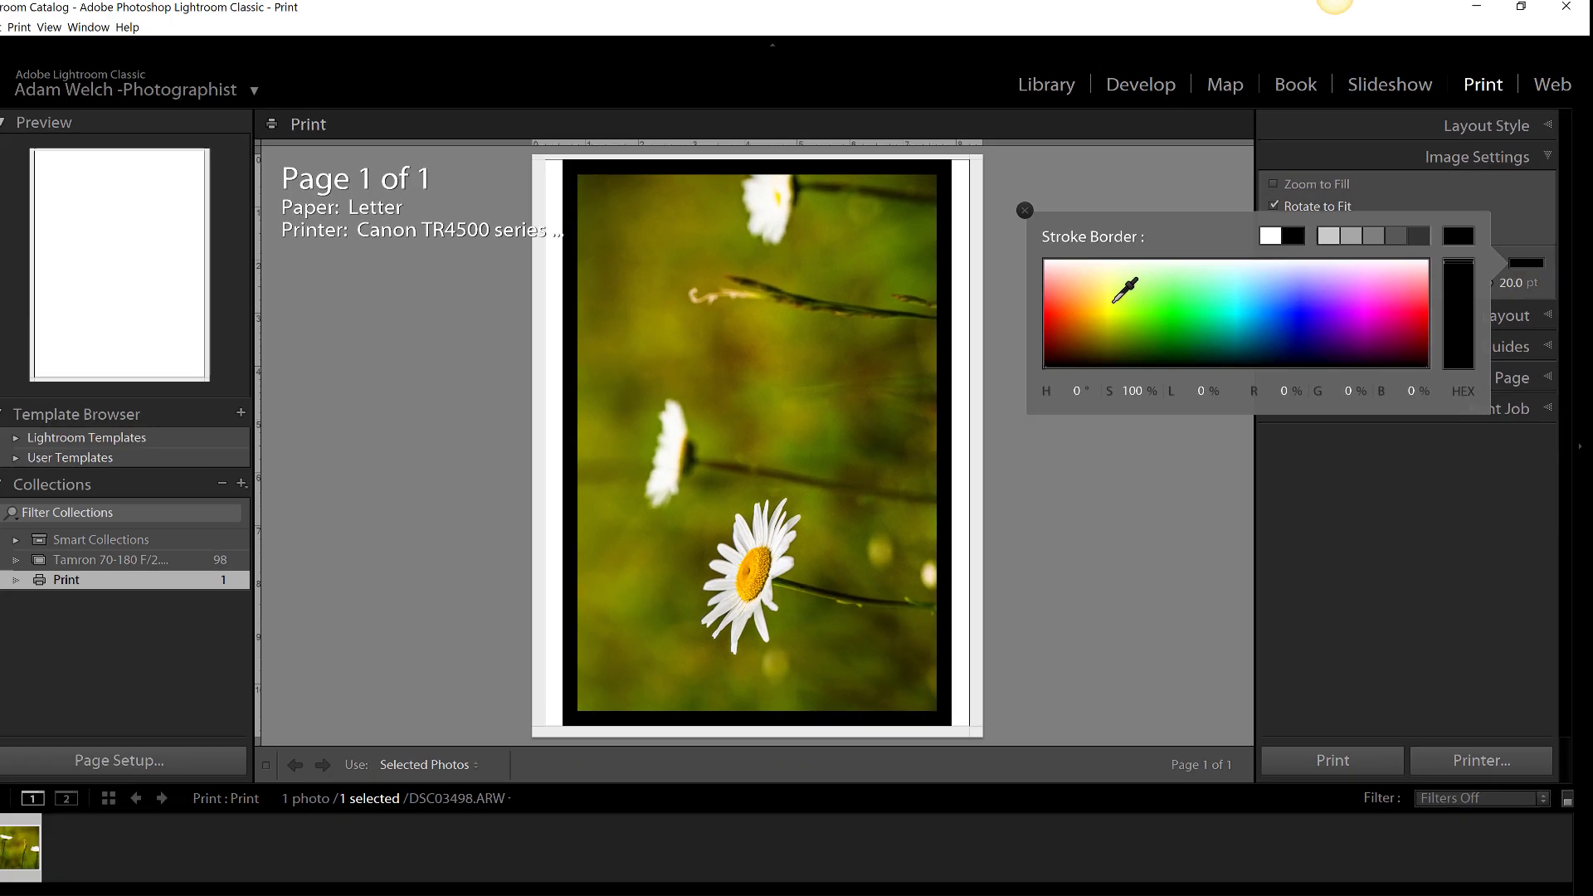
left_click(609, 380)
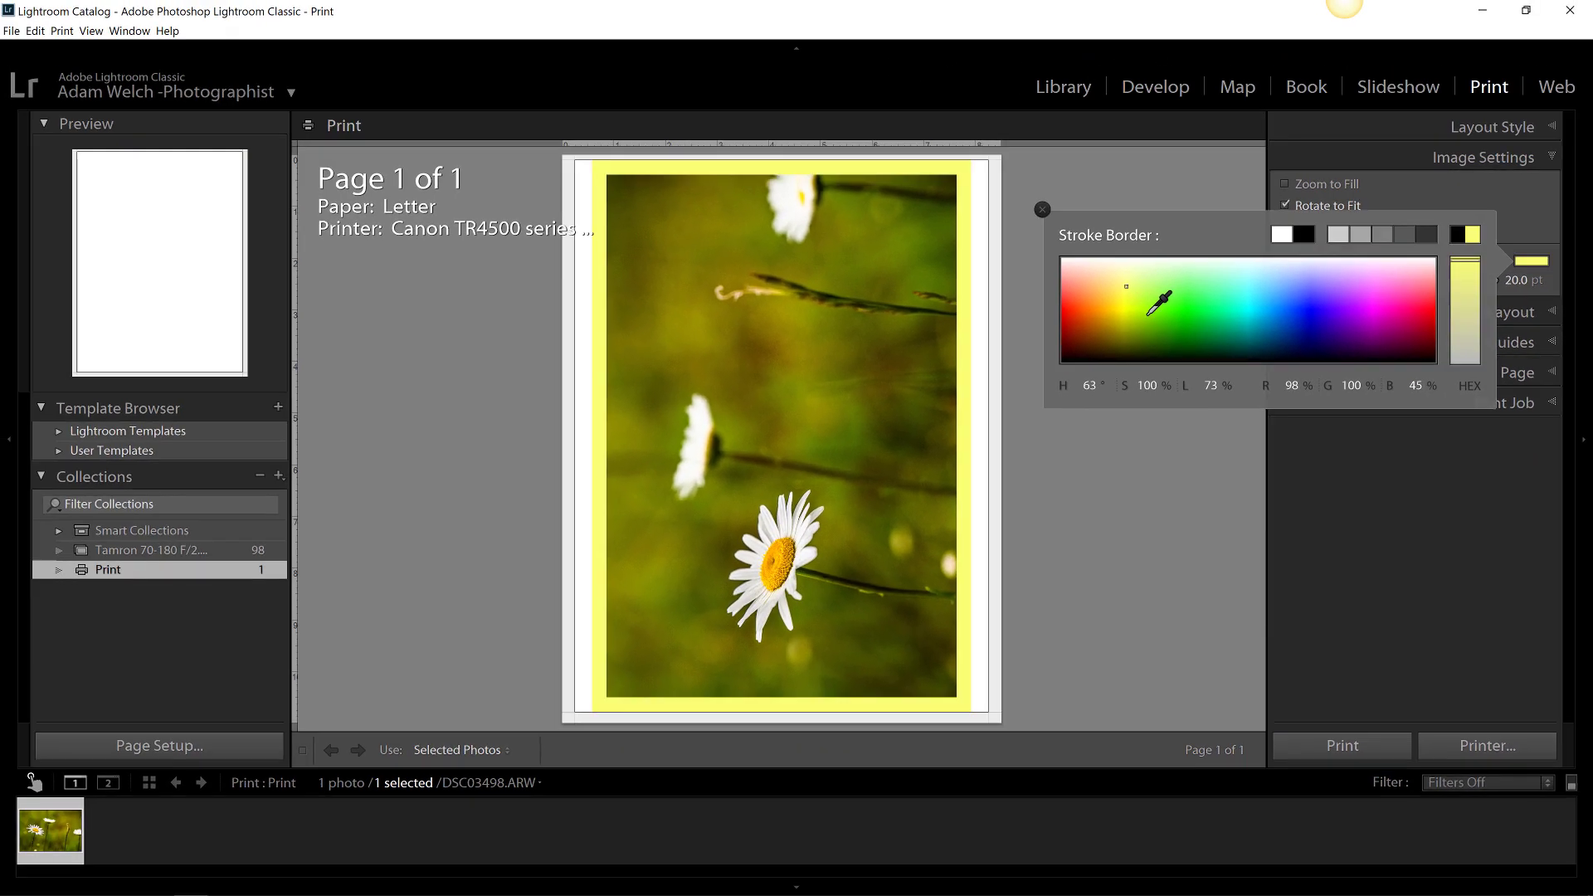
left_click(1282, 304)
left_click(1230, 319)
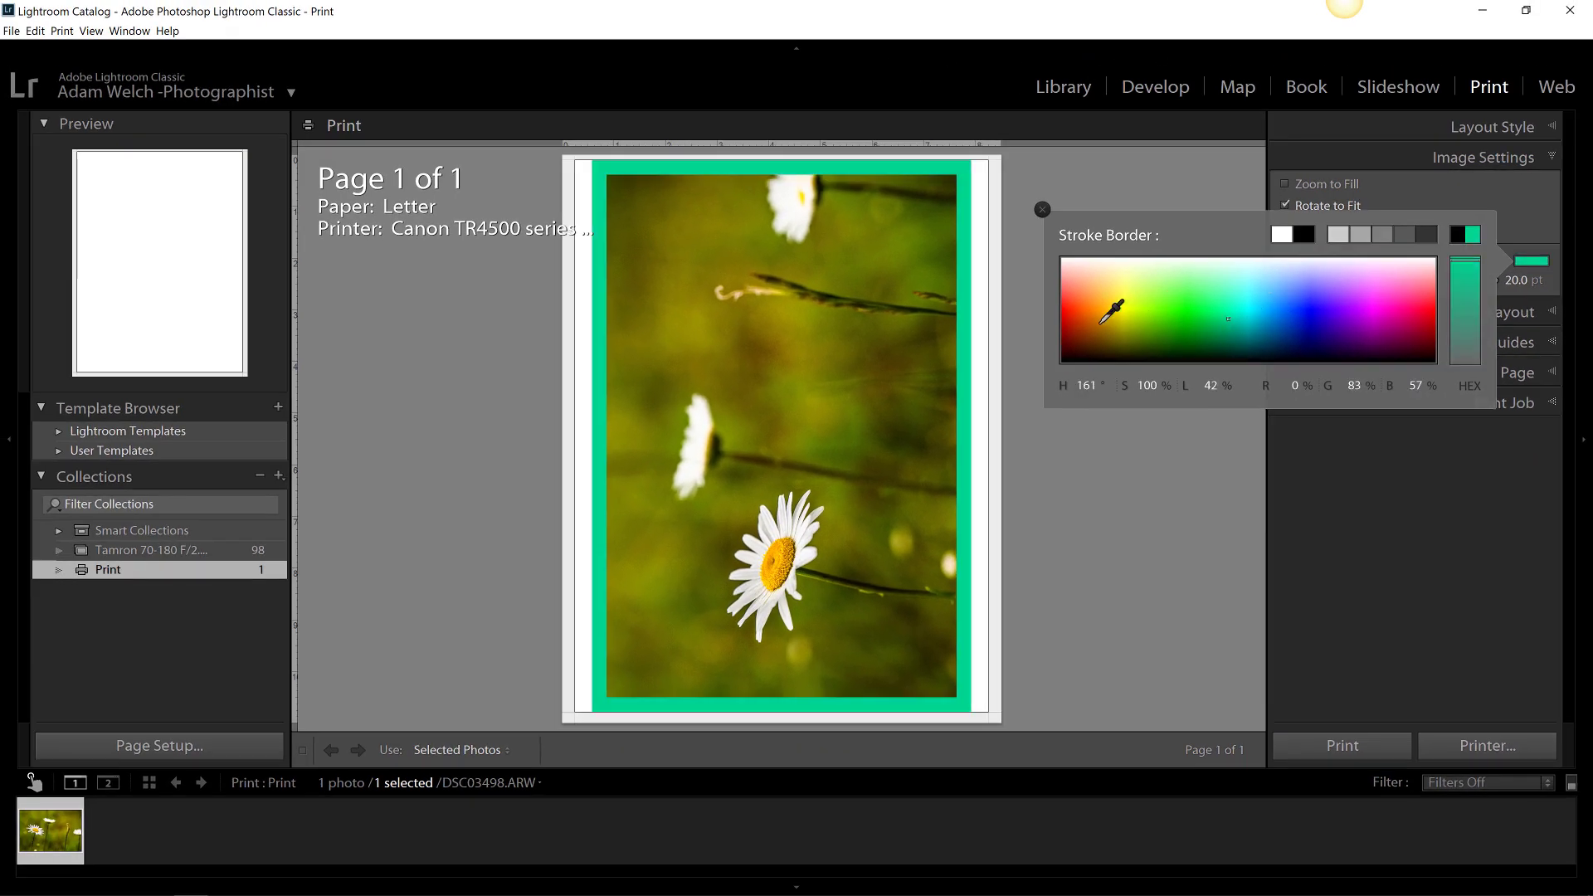
left_click(1103, 336)
left_click(1067, 268)
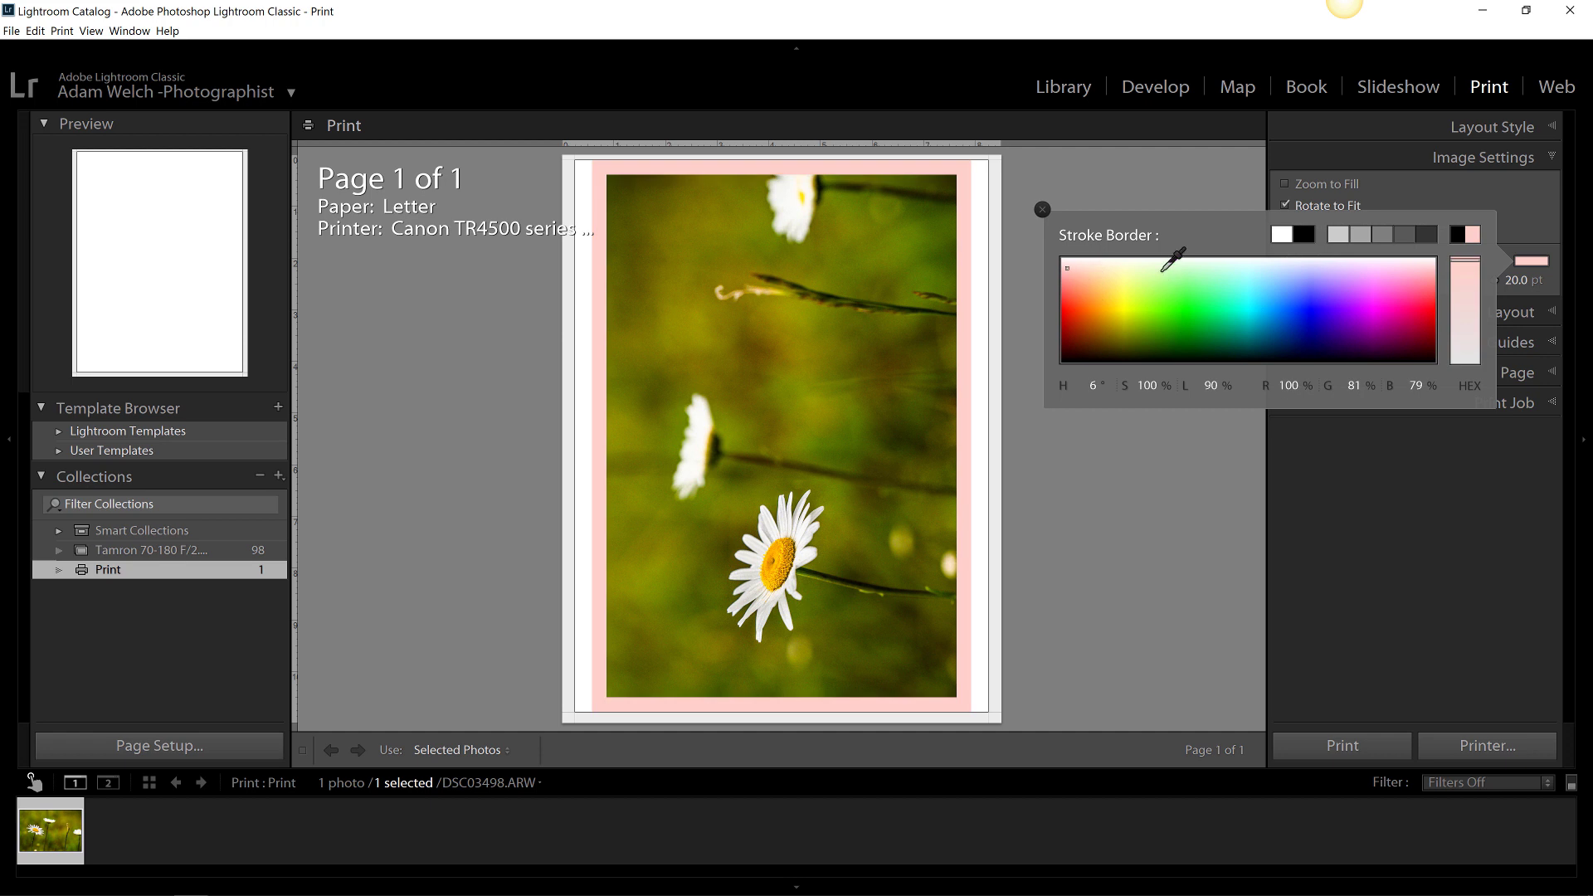
Try more border colours, then settle on dark navy blue and close the picker.
left_click(1164, 267)
left_click(1167, 299)
left_click(1109, 335)
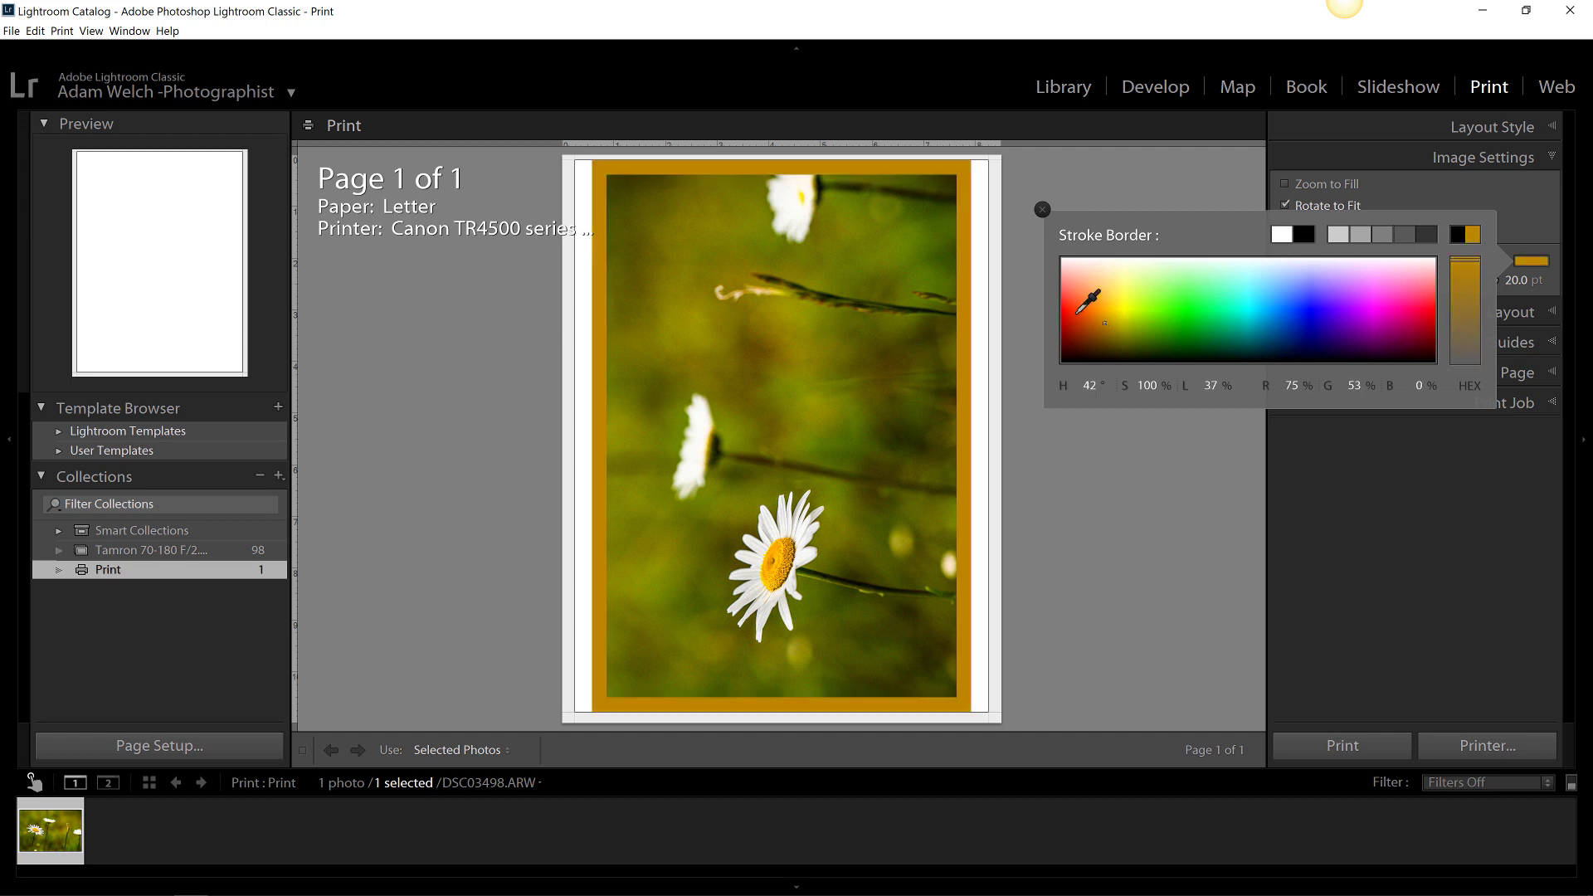
left_click(1079, 314)
left_click(1358, 315)
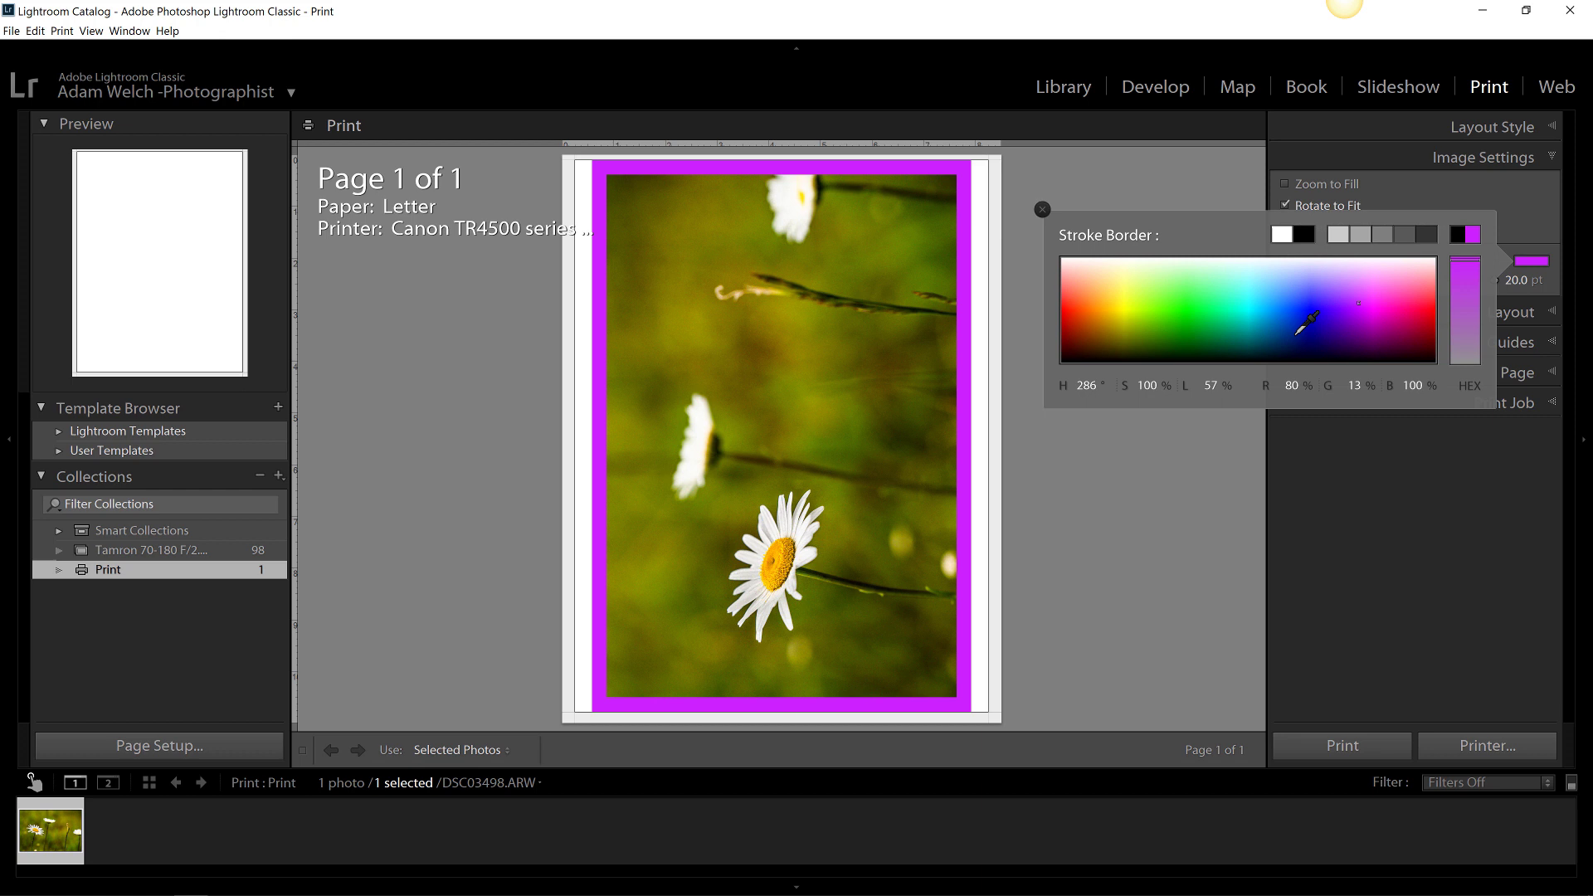
left_click(1296, 326)
left_click(1217, 297)
left_click(1219, 310)
left_click_drag(1283, 331, 1302, 336)
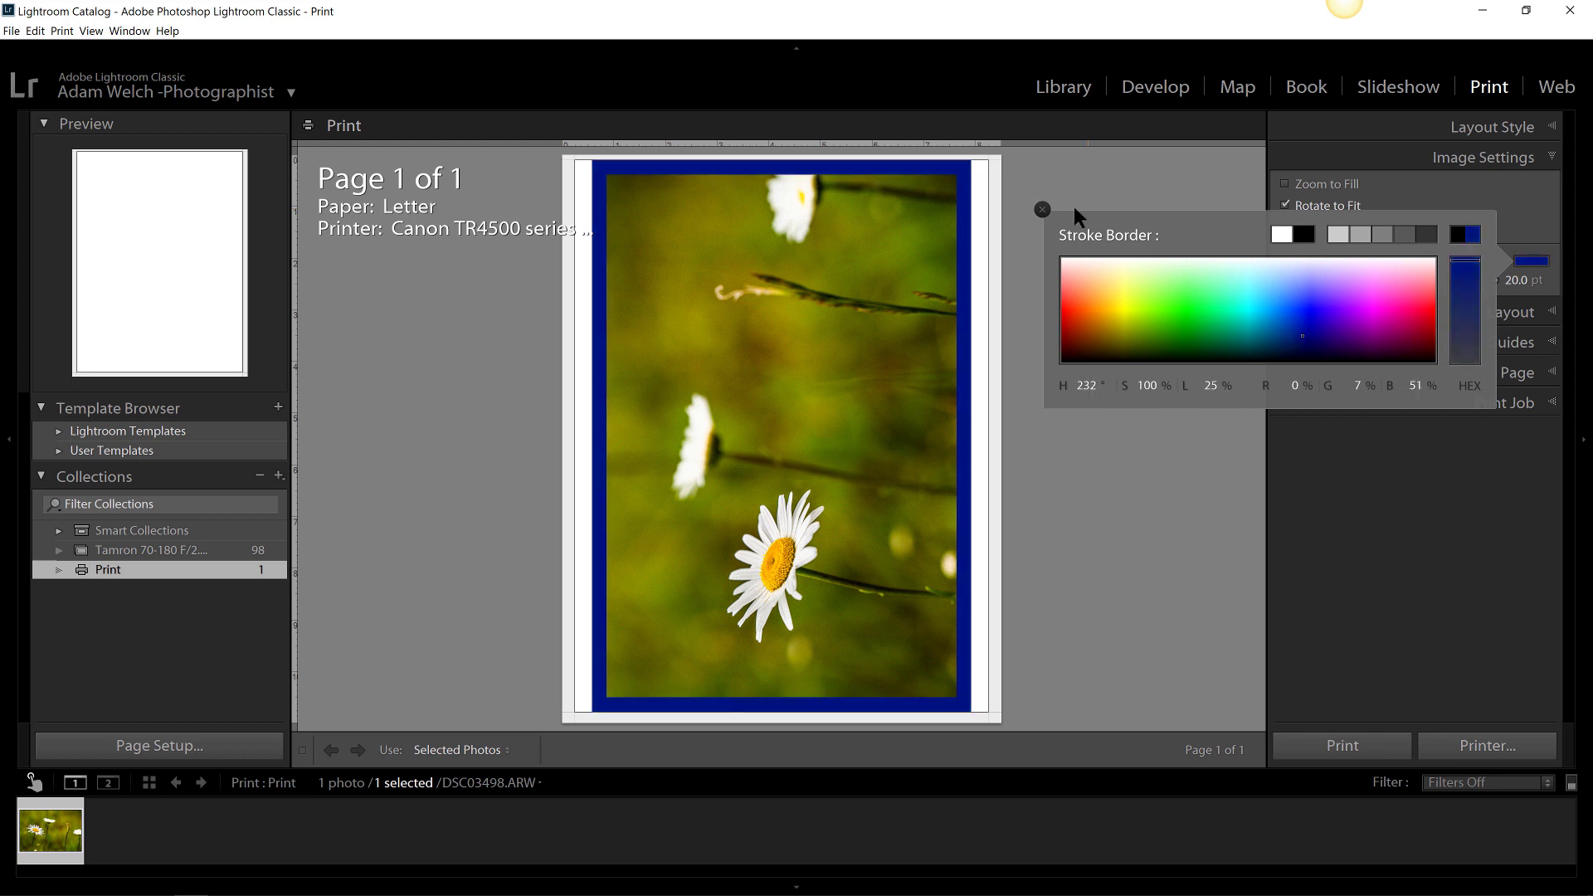
left_click(1043, 209)
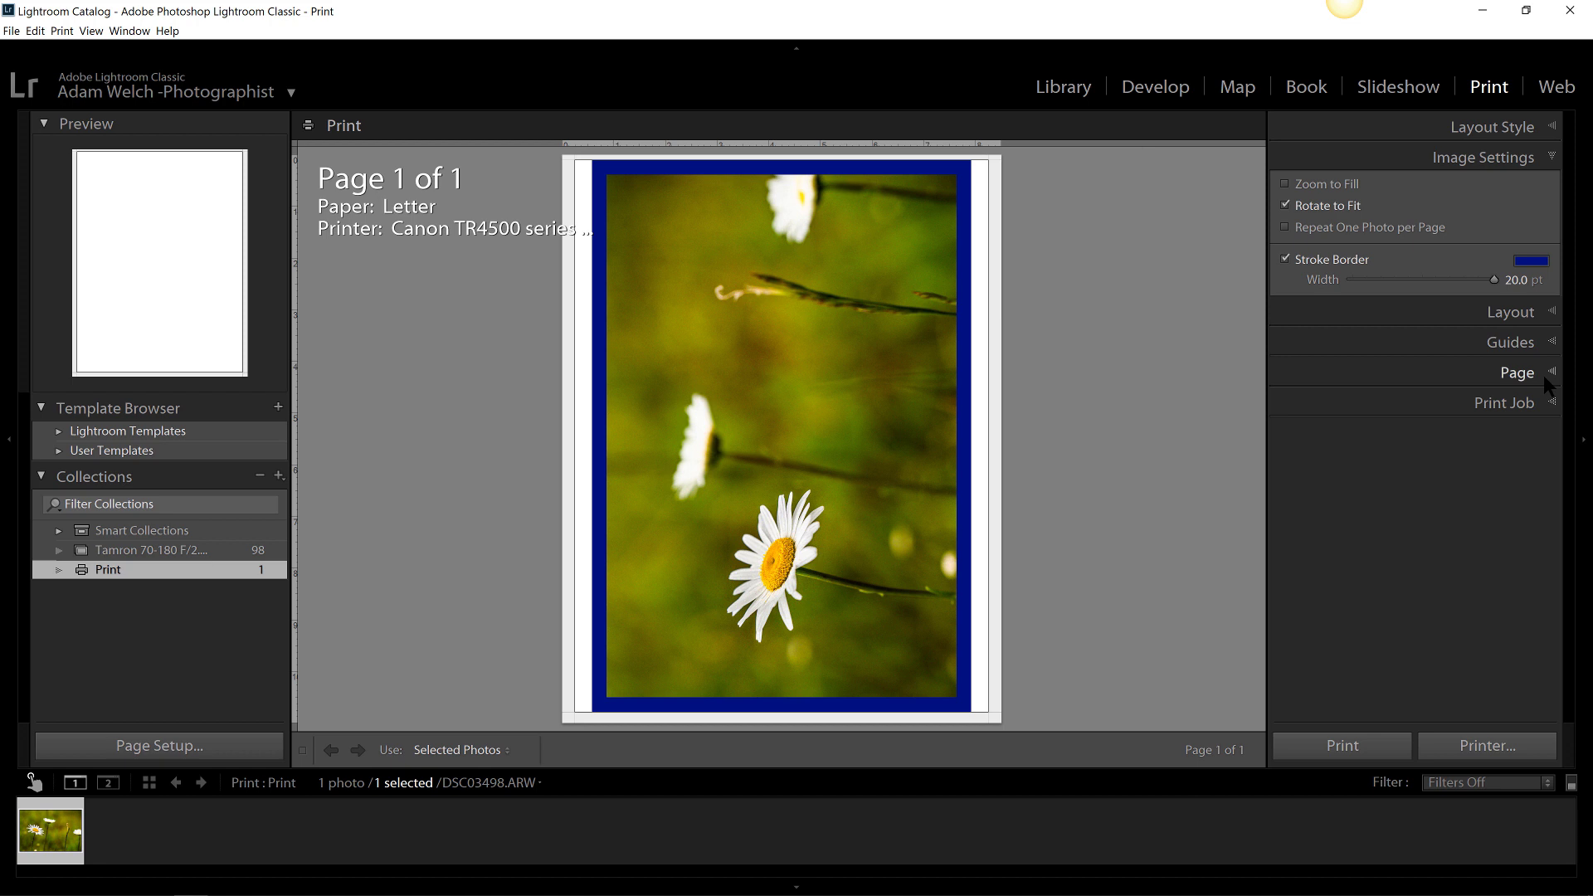
In the Print Job panel, set Print to JPEG File.
left_click(1509, 405)
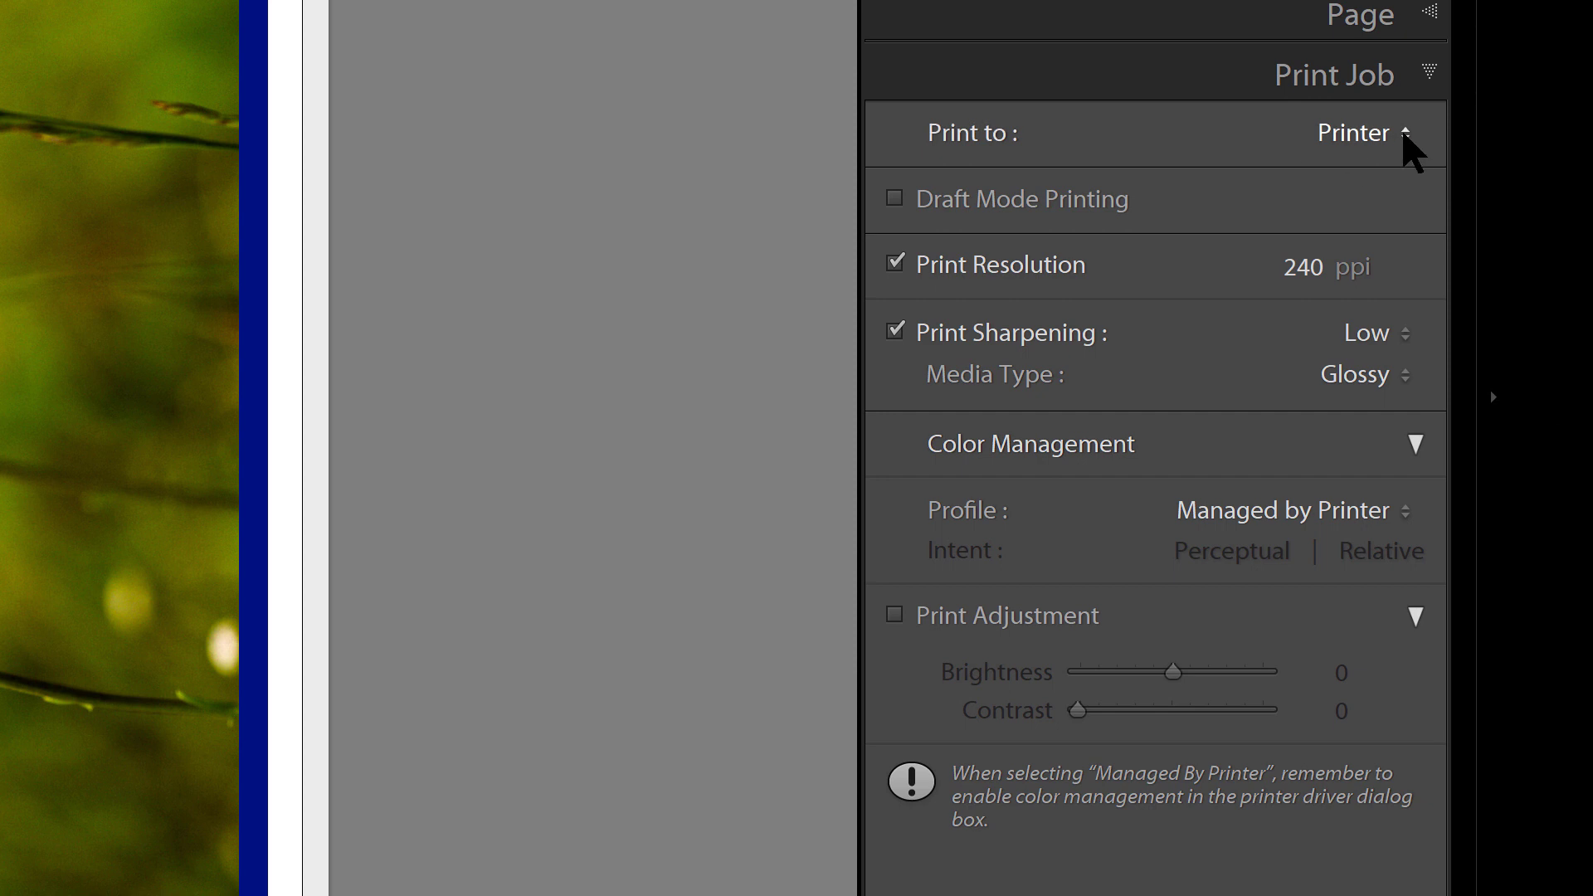
left_click(1405, 134)
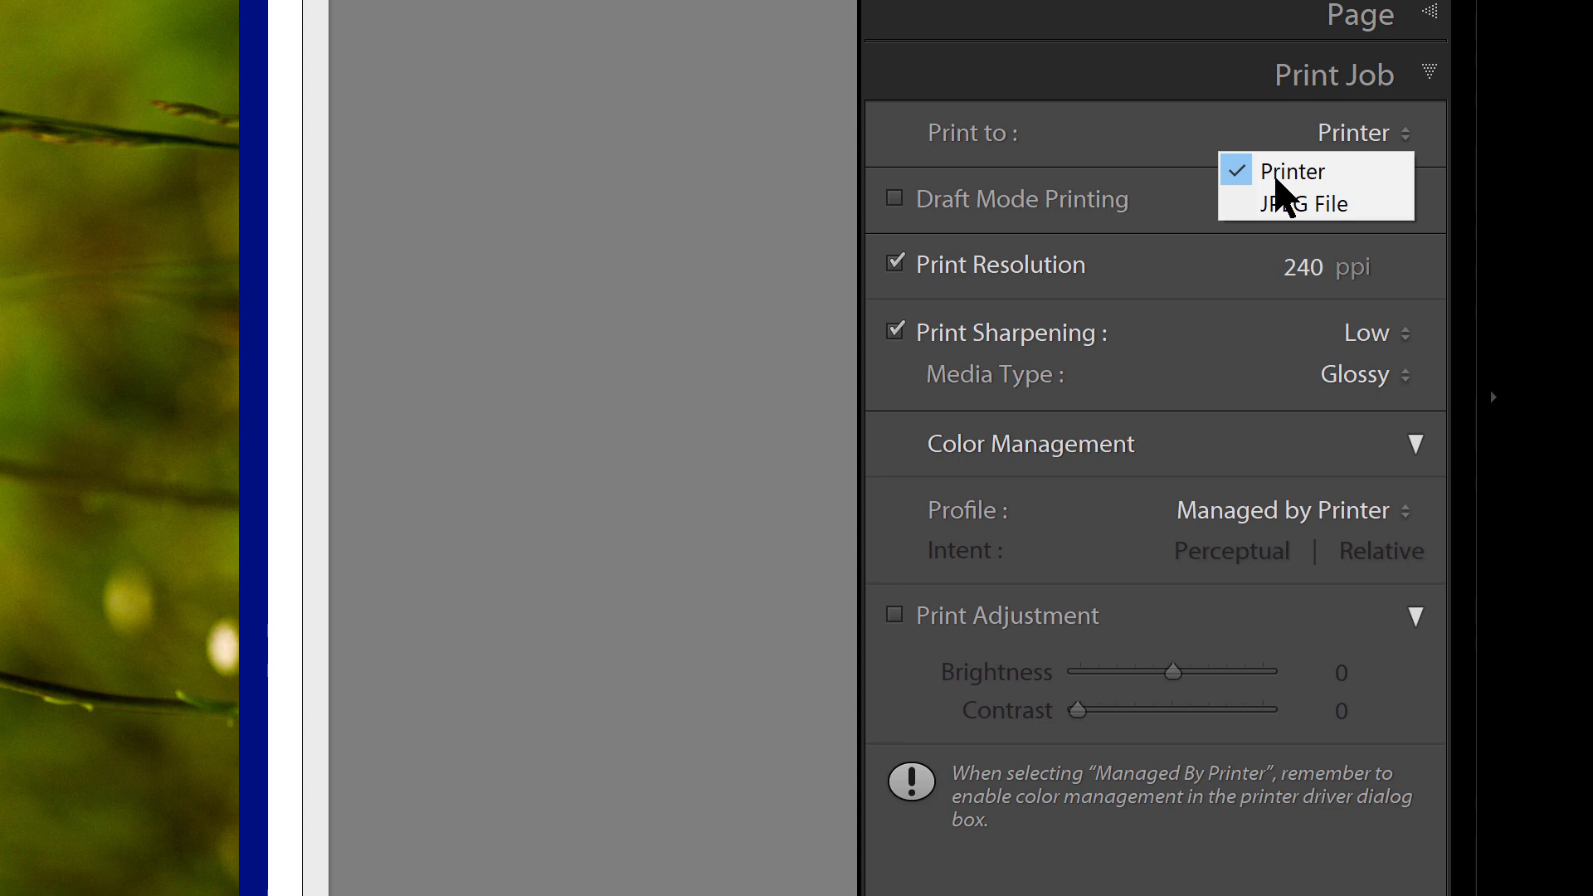
left_click(1292, 210)
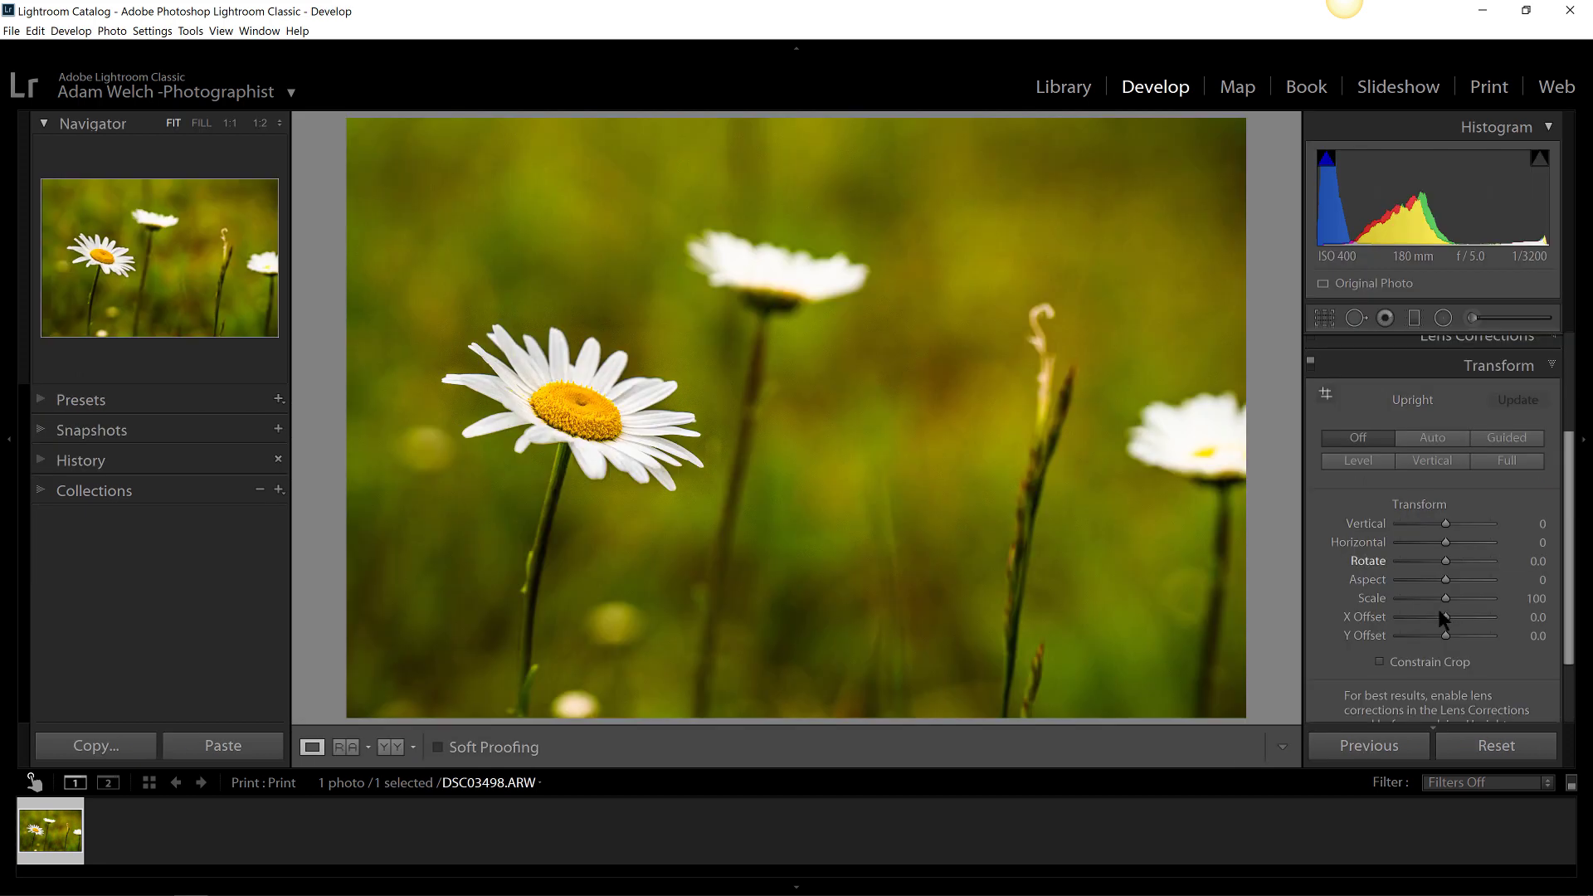
Back in Develop, set the daisy photo's Transform Scale to 95.
left_click(1446, 615)
left_click(1534, 598)
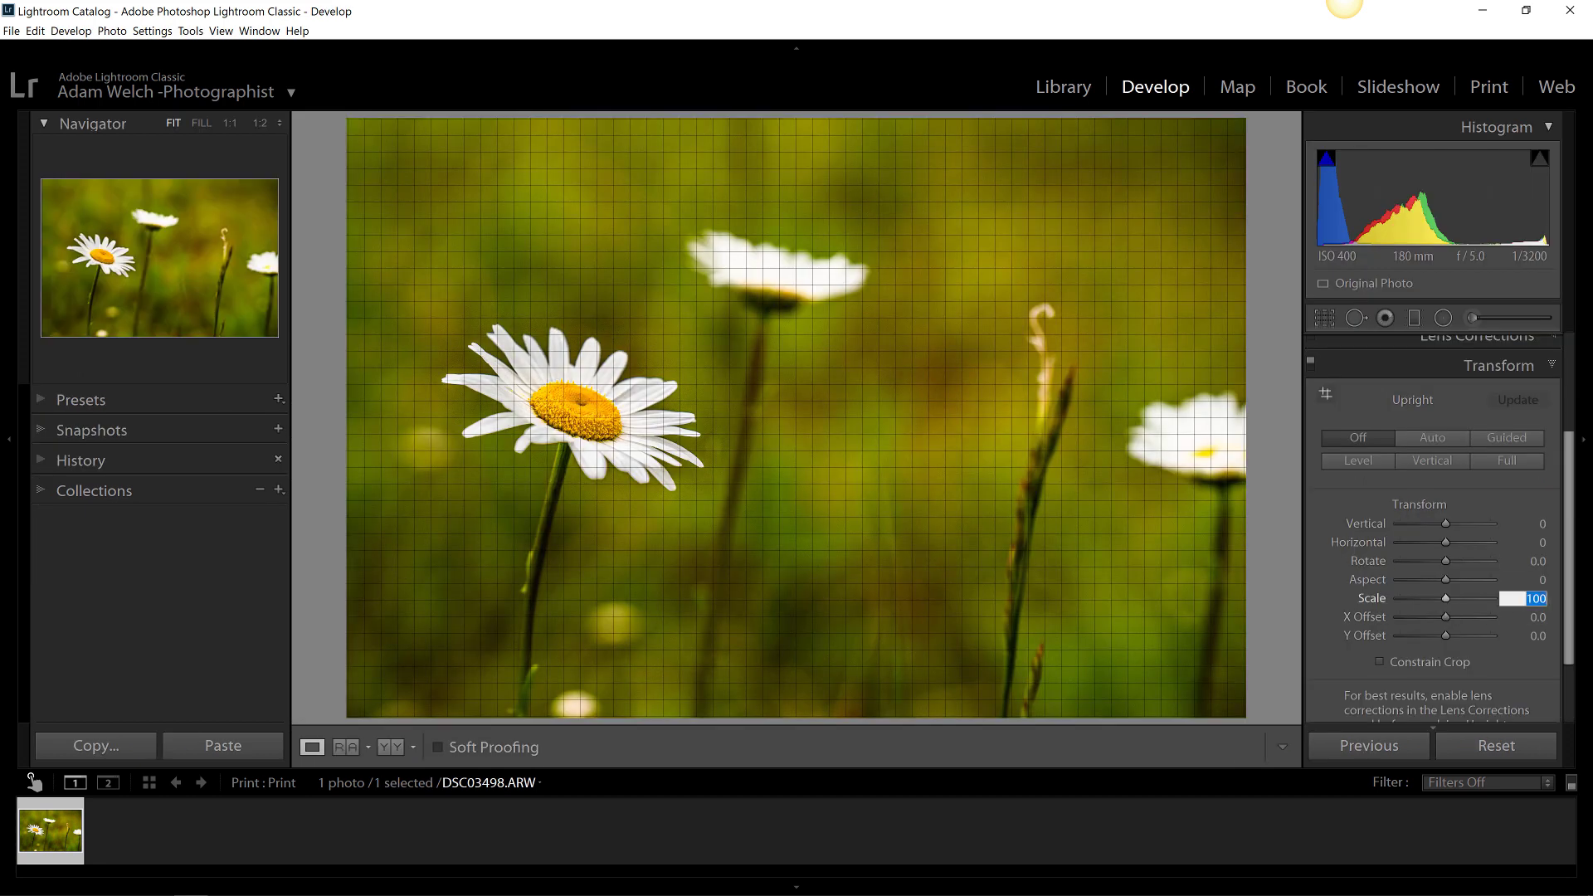
type("95")
key("Return")
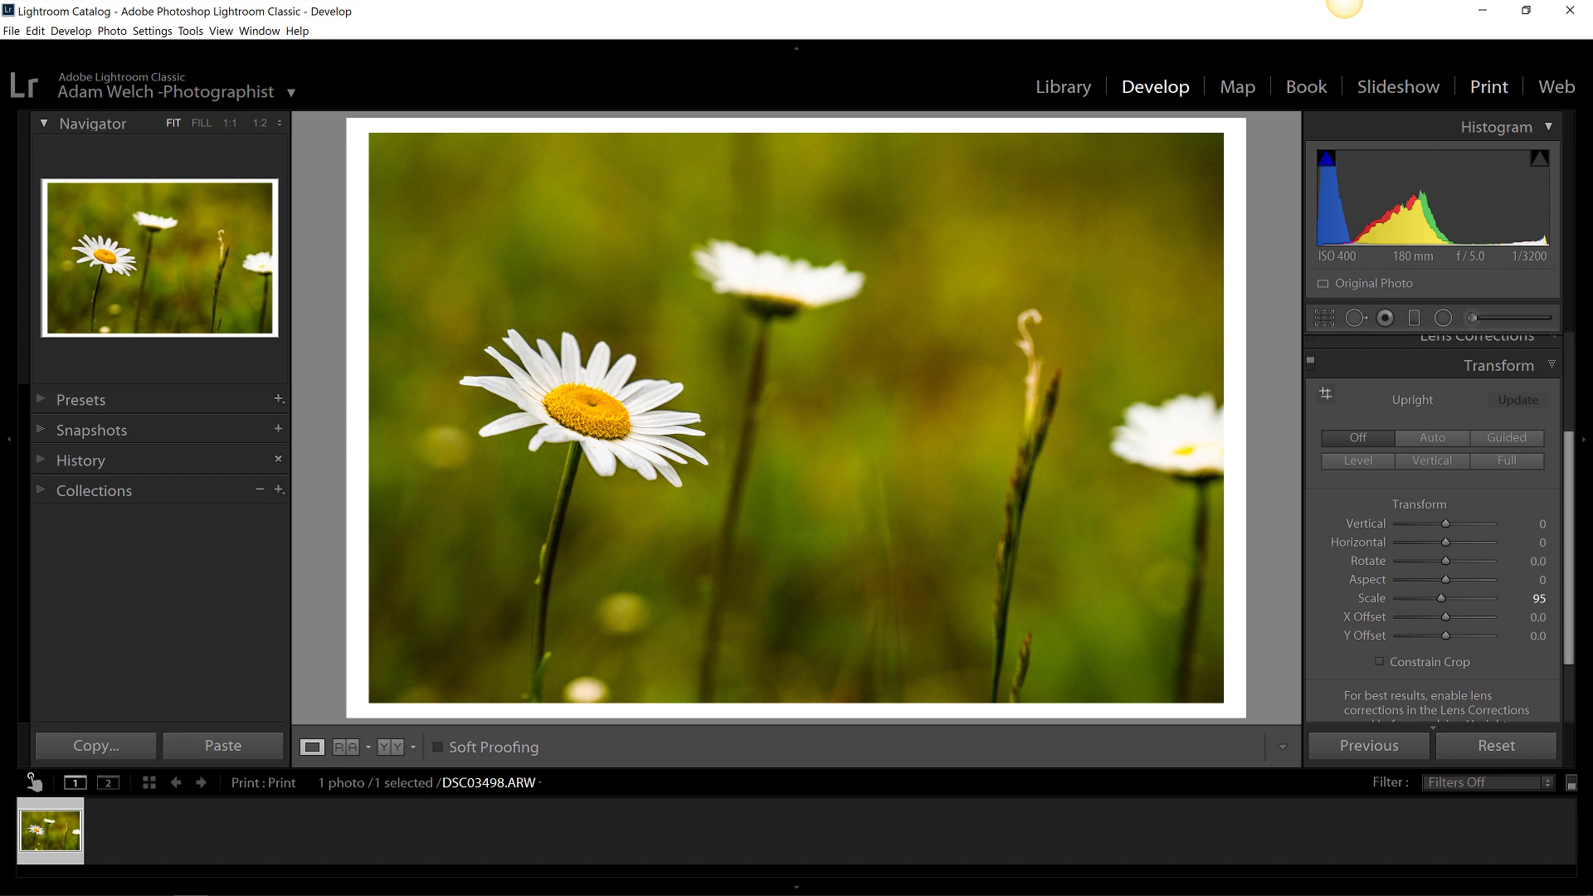
Thin the print Stroke Border to 7.7 pt, darken it to near-black navy, then return to Develop.
left_click(1488, 86)
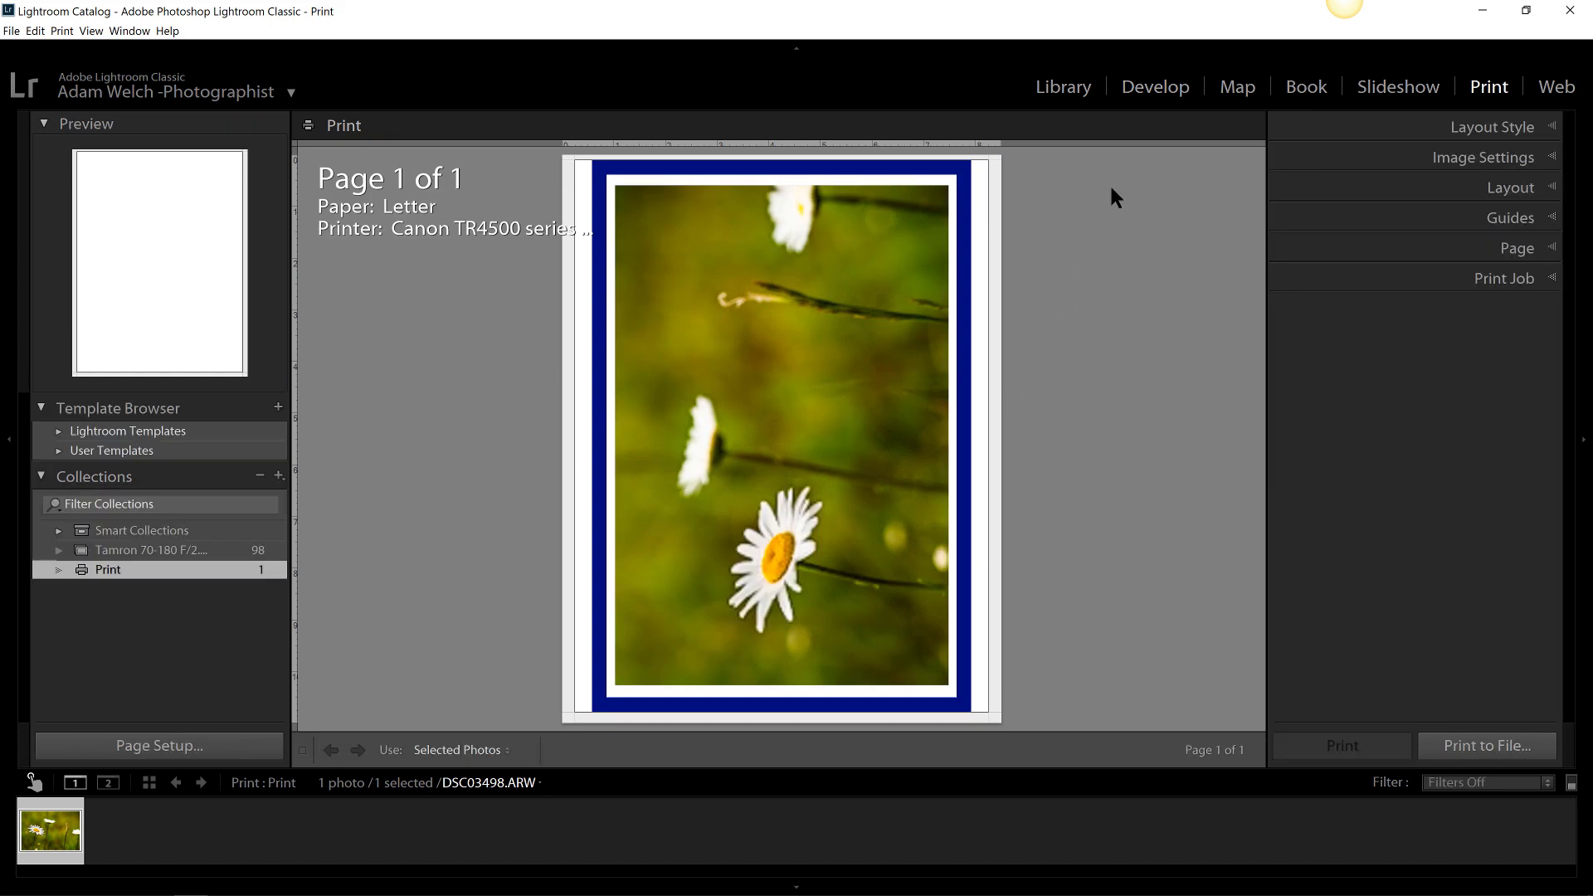
left_click(1493, 158)
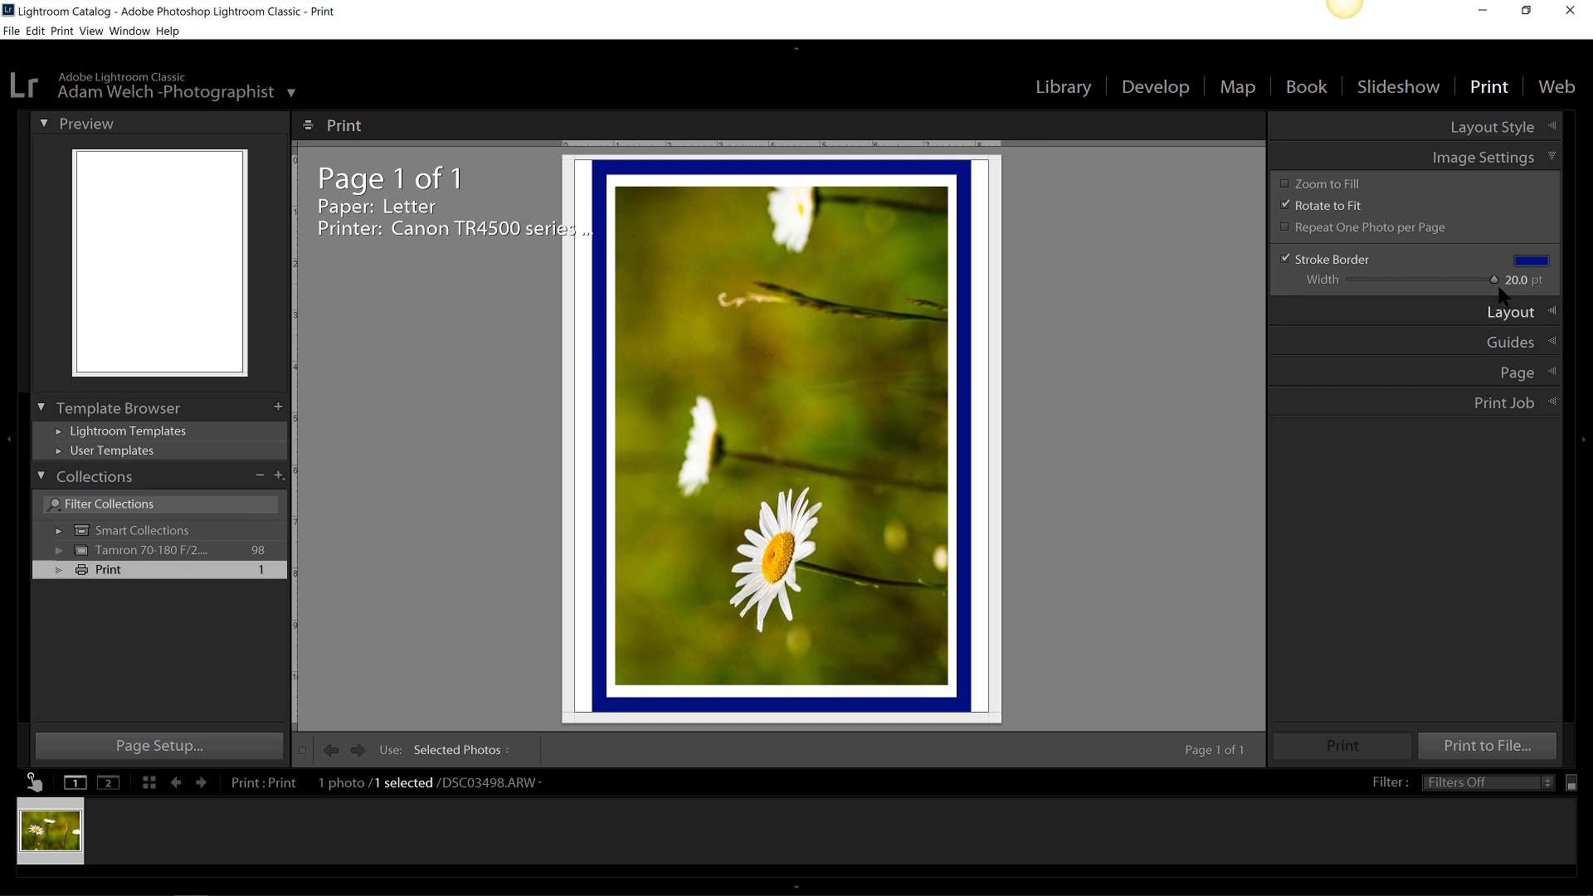
left_click_drag(1481, 281, 1403, 285)
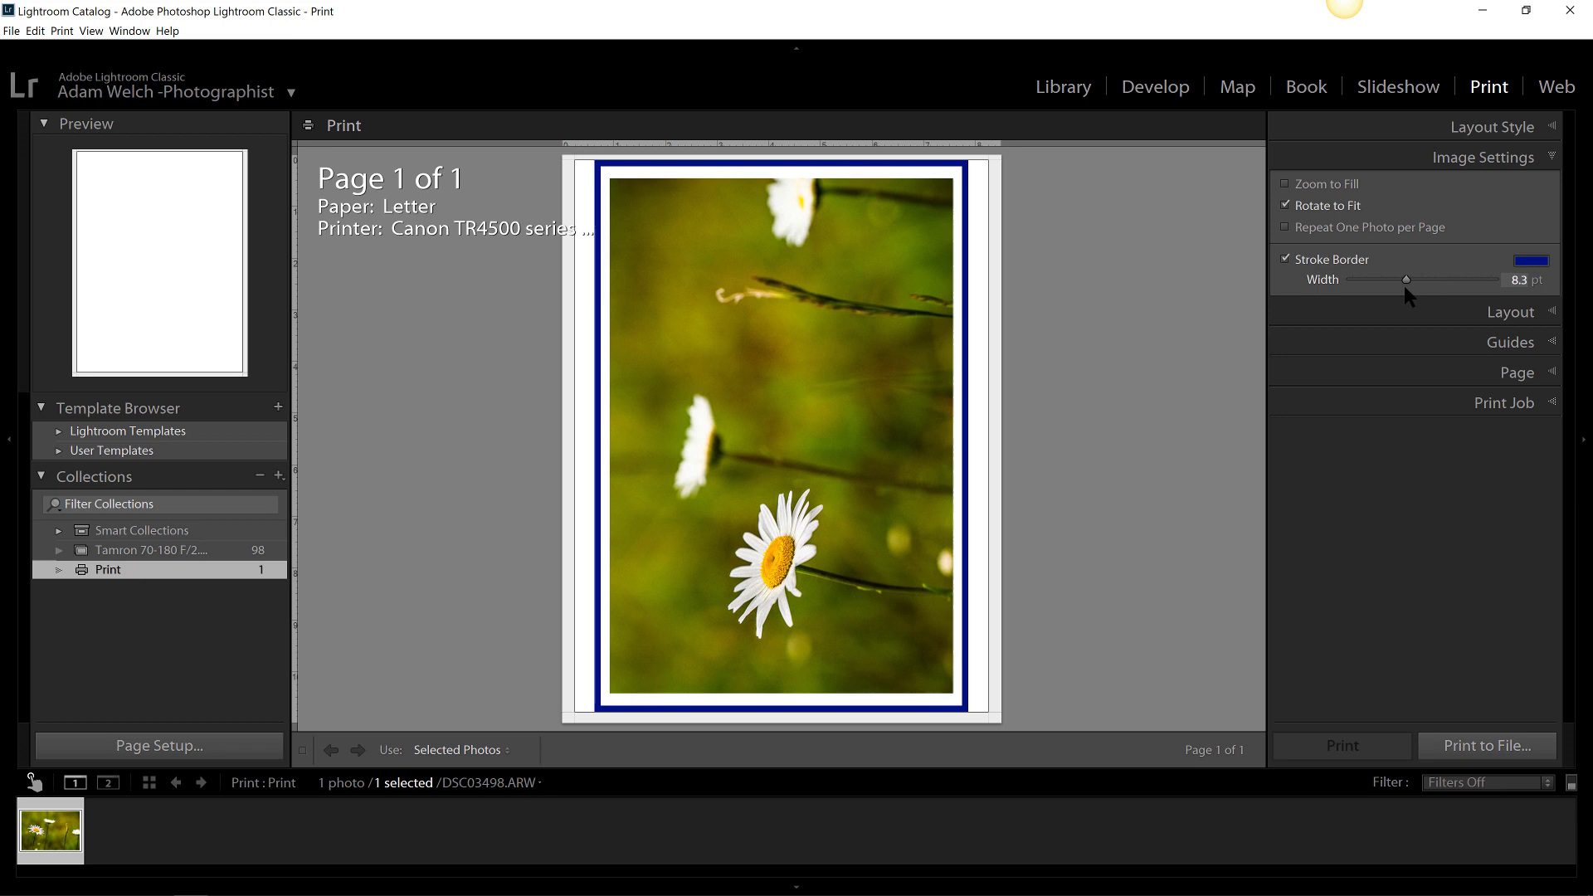
left_click(1533, 262)
left_click(1301, 337)
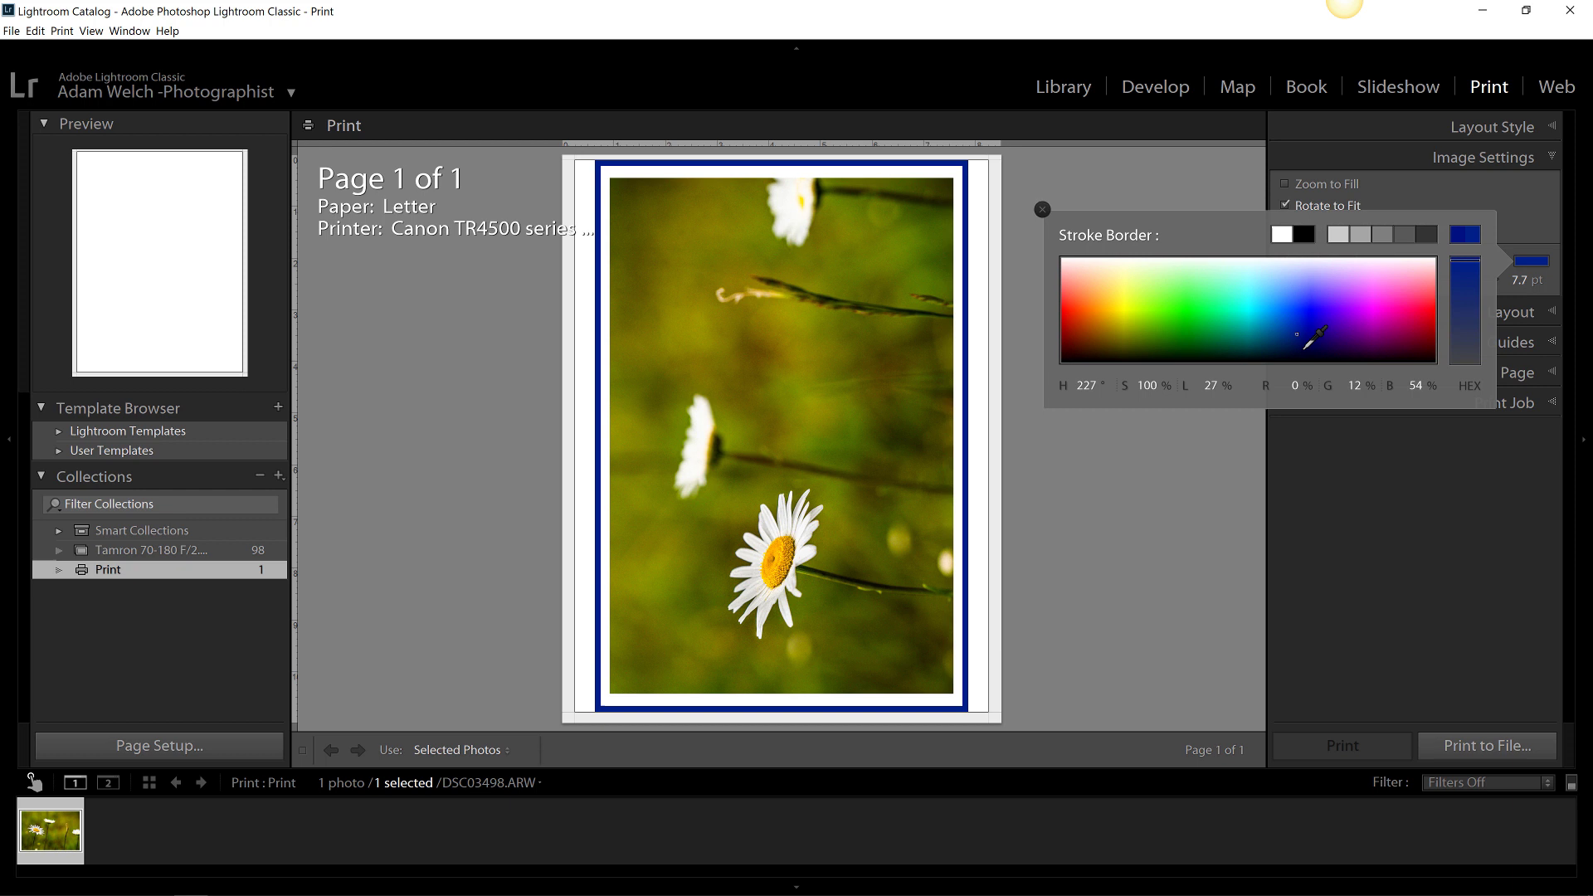
left_click_drag(1316, 353, 1324, 365)
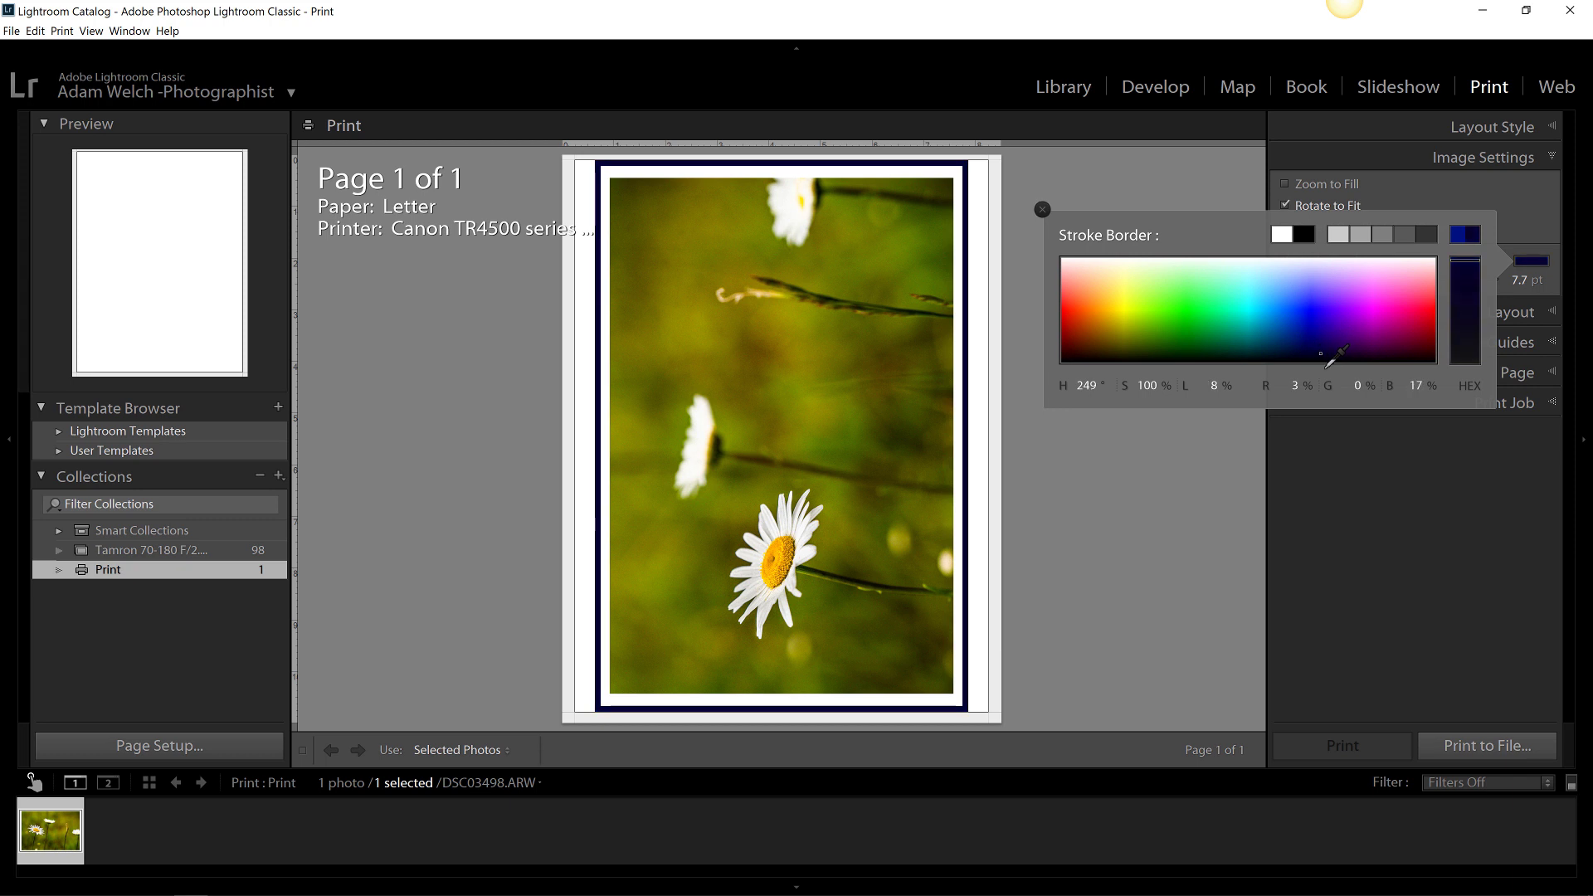
left_click(1042, 210)
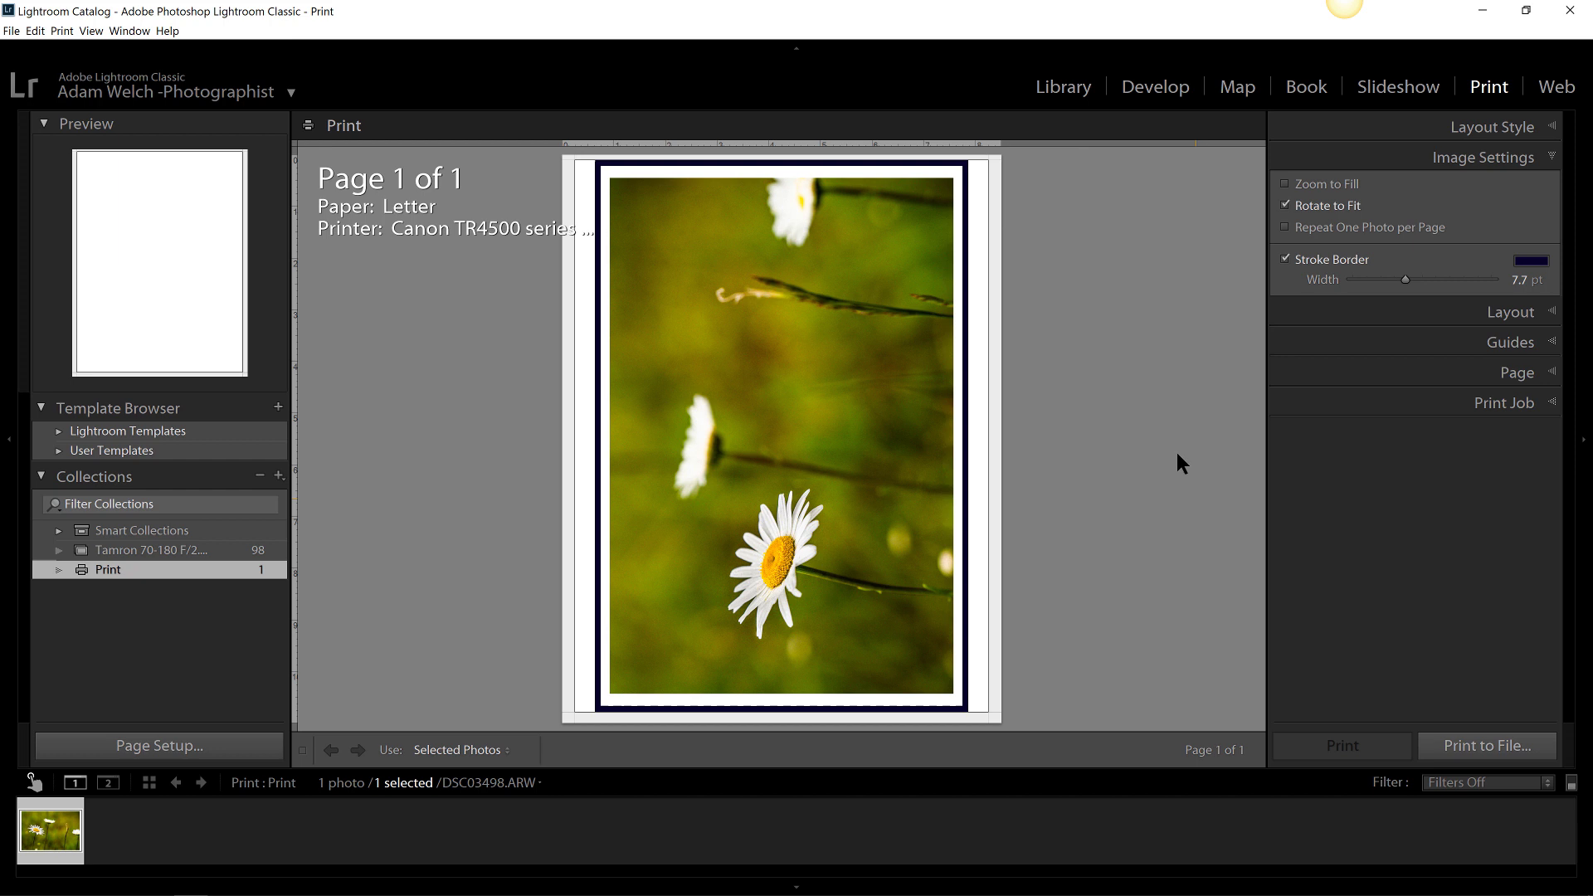
key("d")
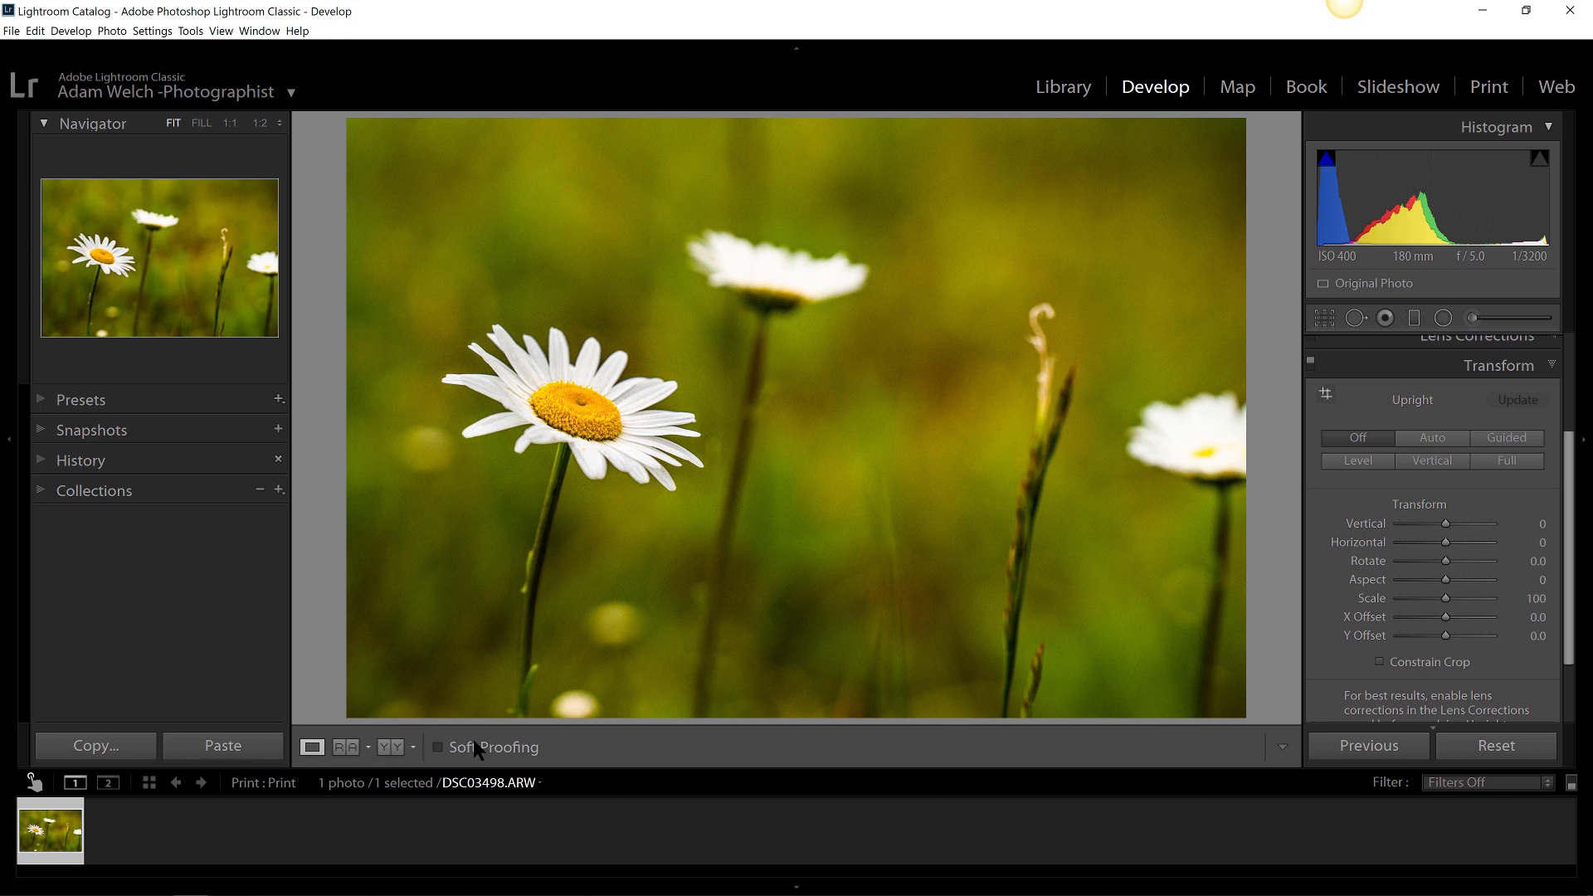
Send the daisy photo DSC03498.ARW to Photoshop via Edit In > Edit in Adobe Photoshop.
right_click(718, 609)
left_click(1057, 331)
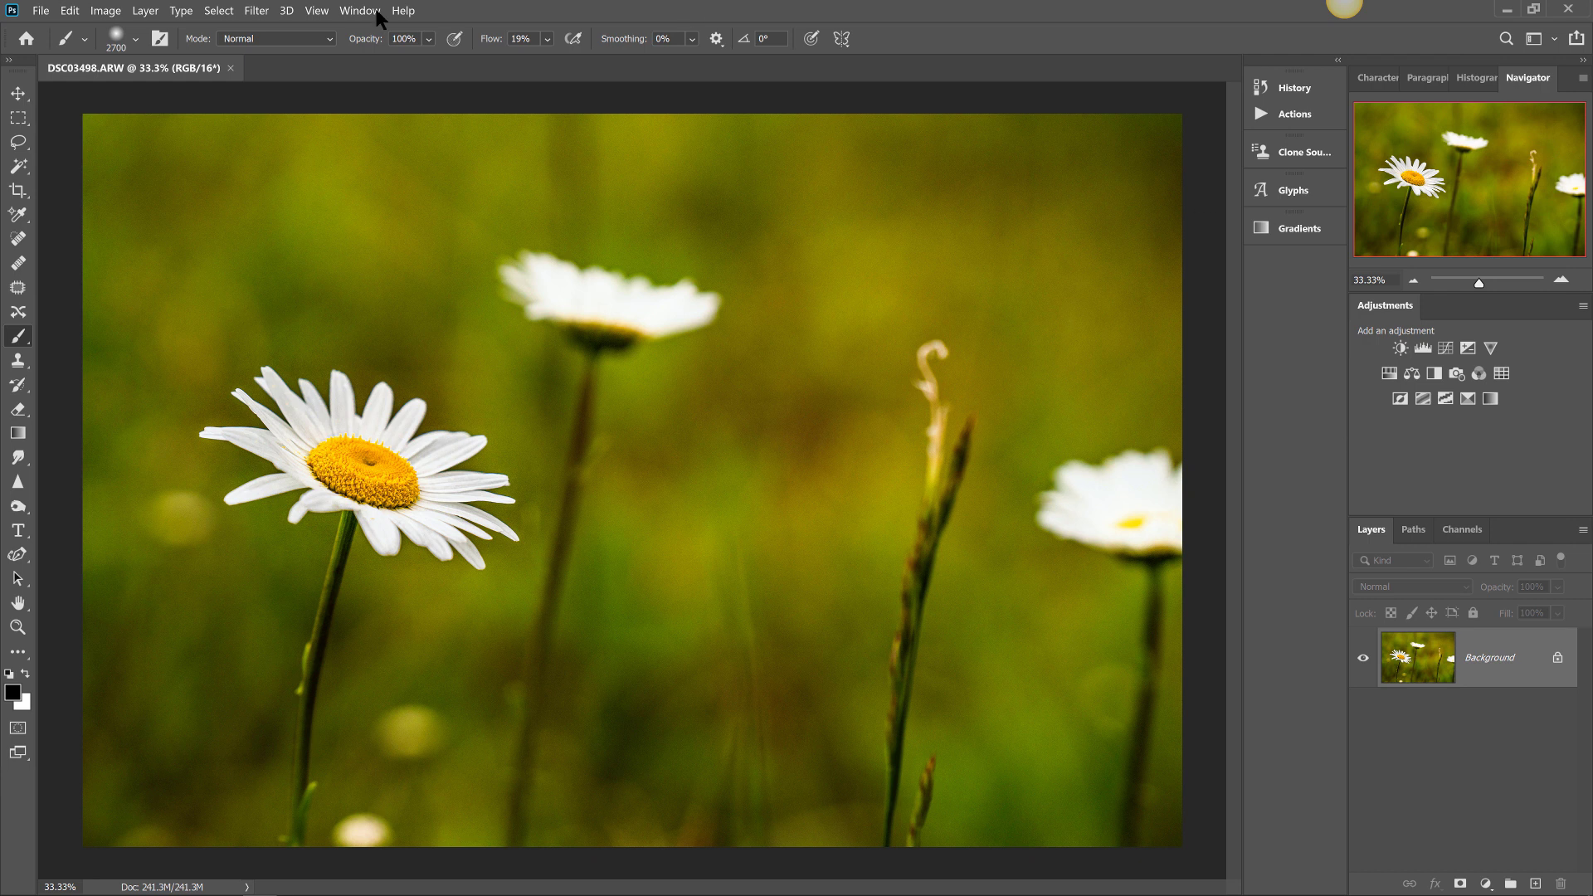
left_click(403, 11)
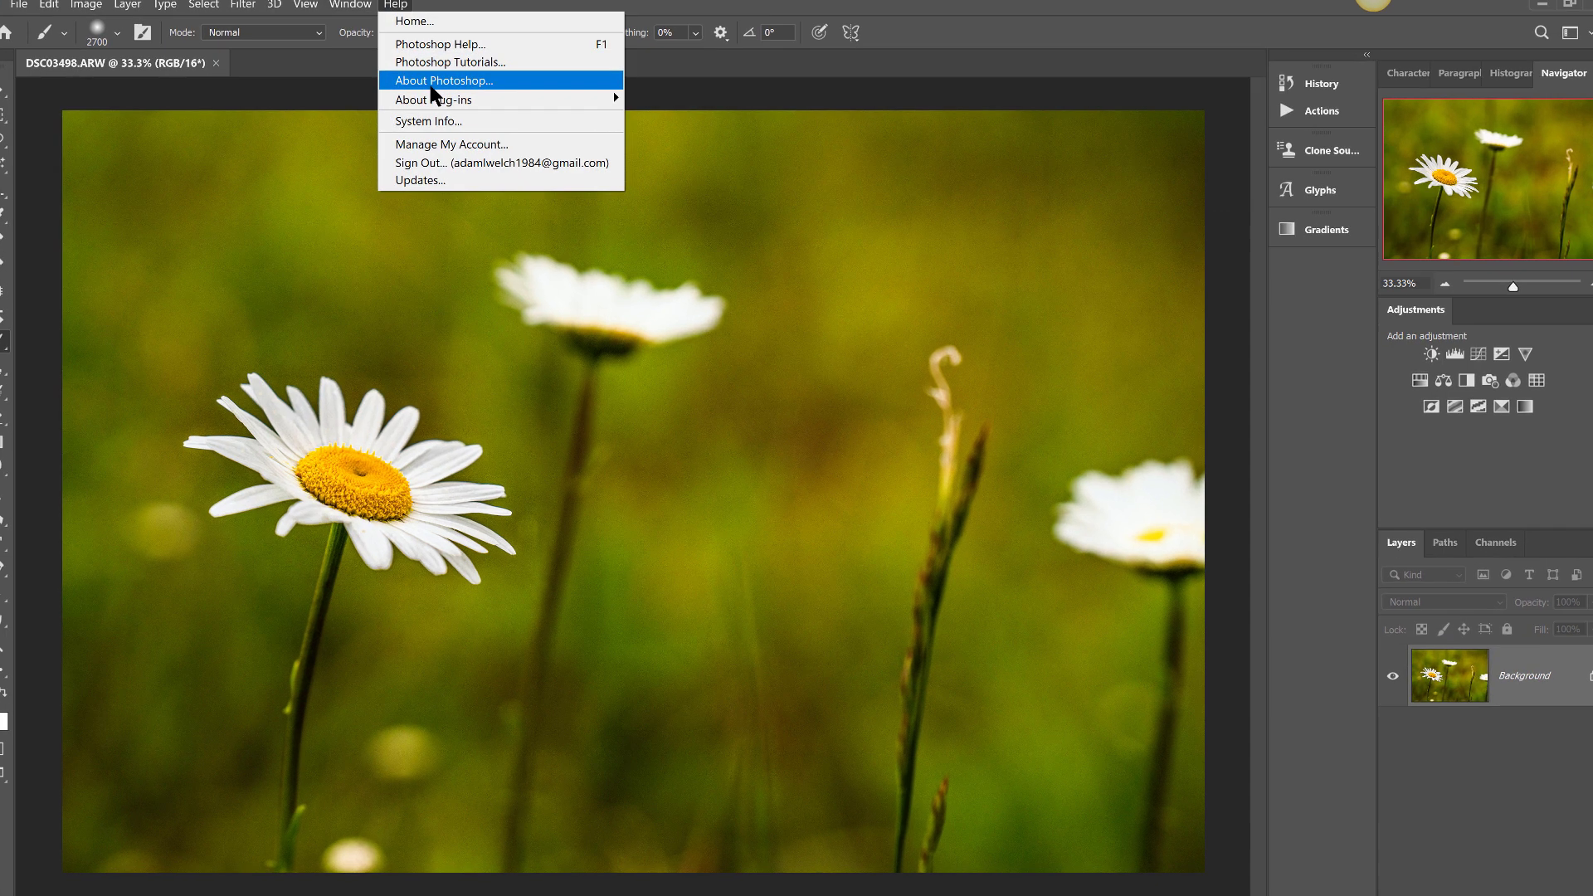
left_click(437, 84)
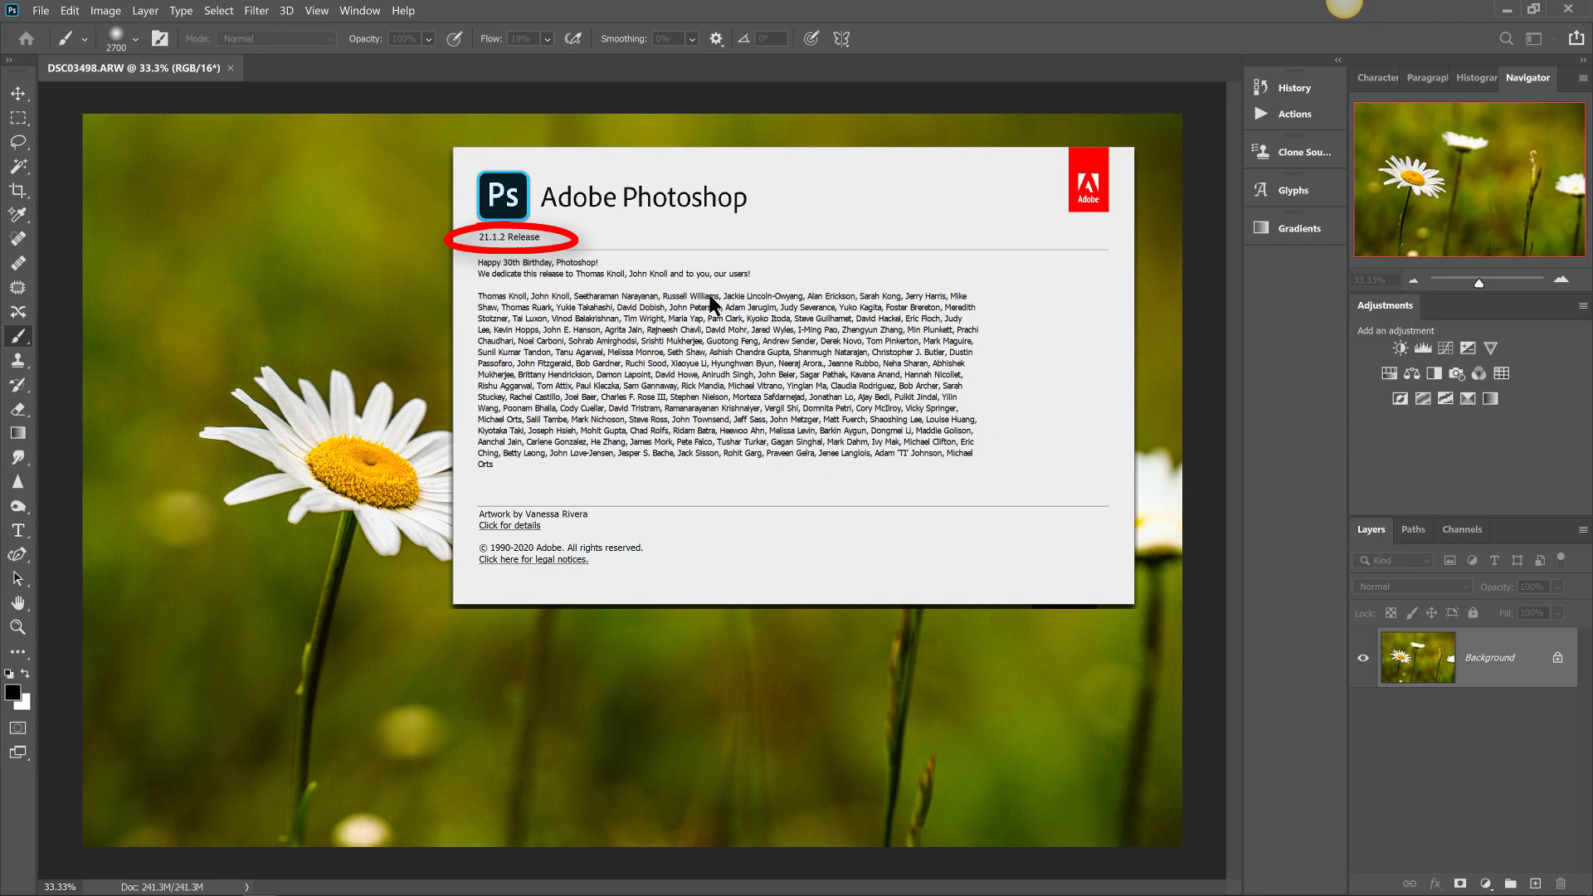
left_click(1045, 39)
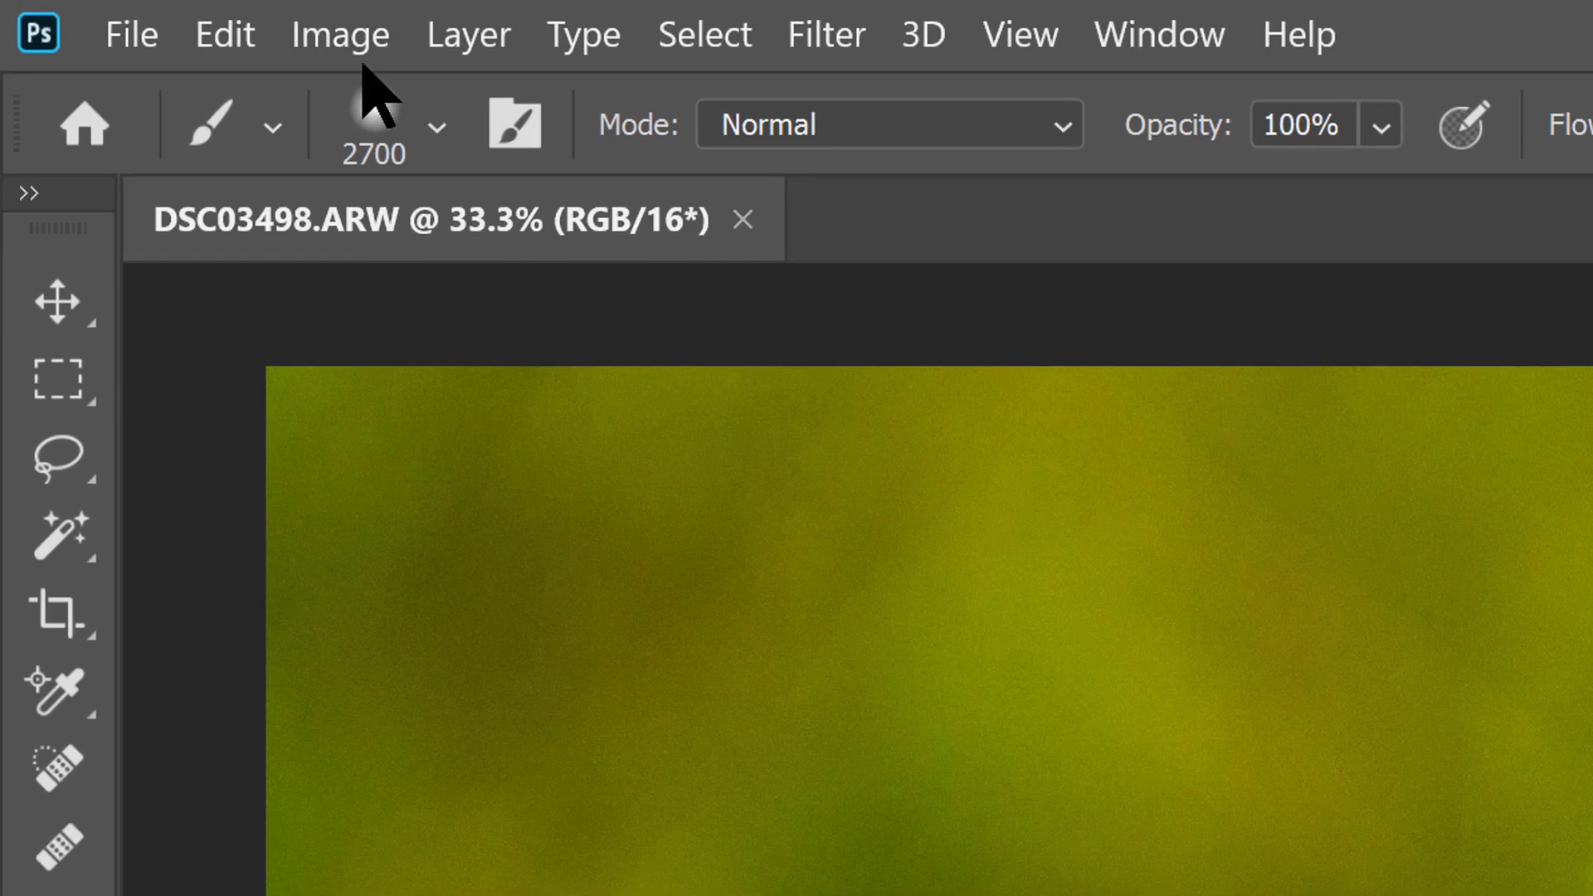
Open Image > Canvas Size and keep the Width units as Inches.
left_click(294, 31)
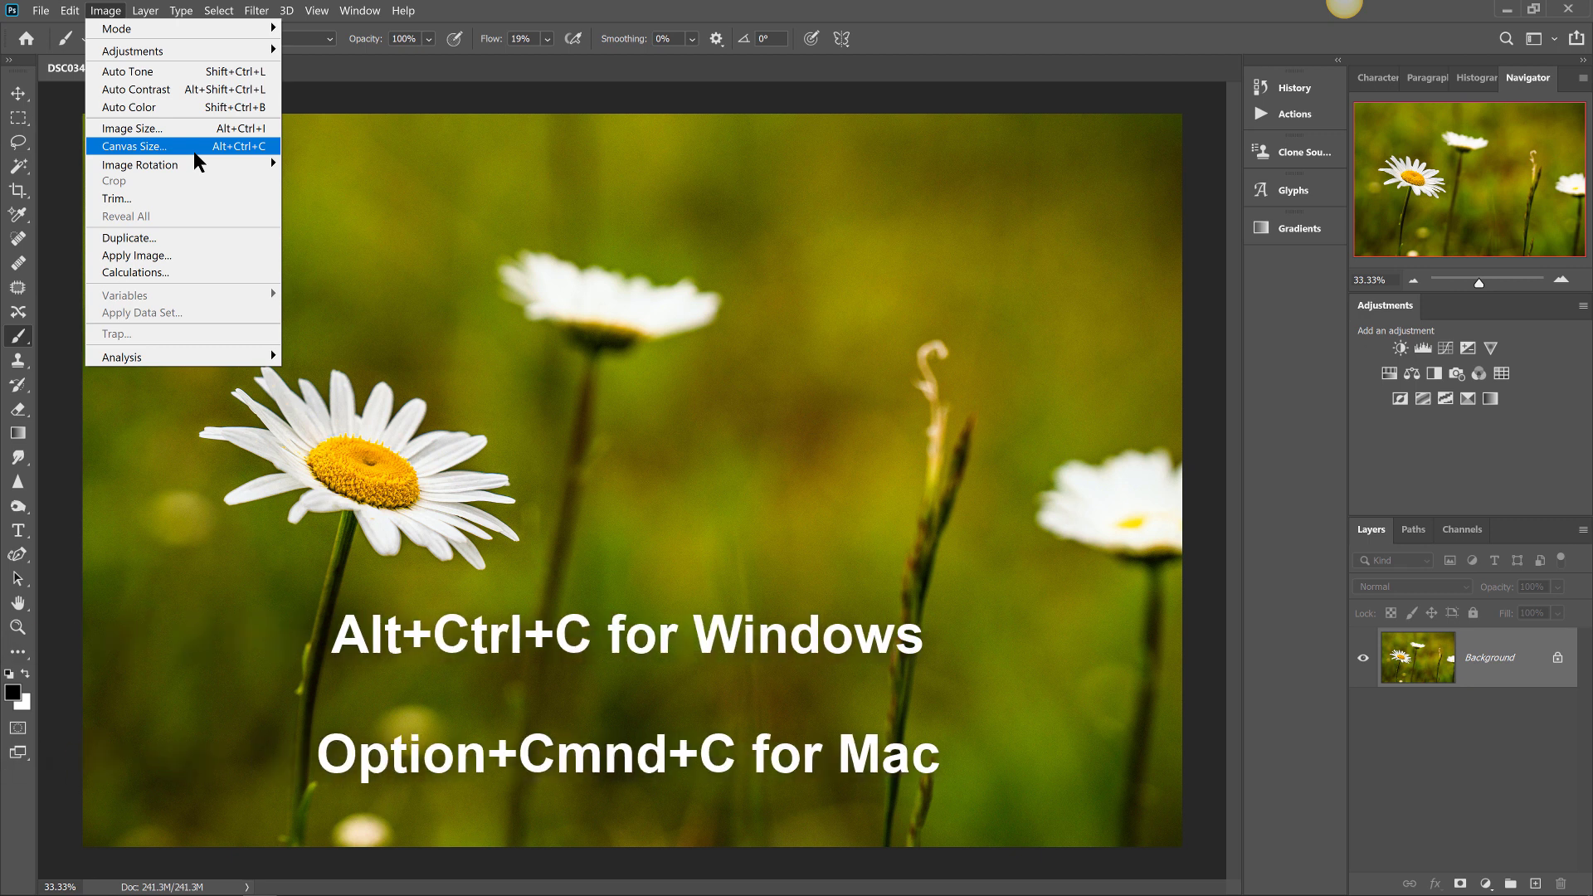
left_click(193, 149)
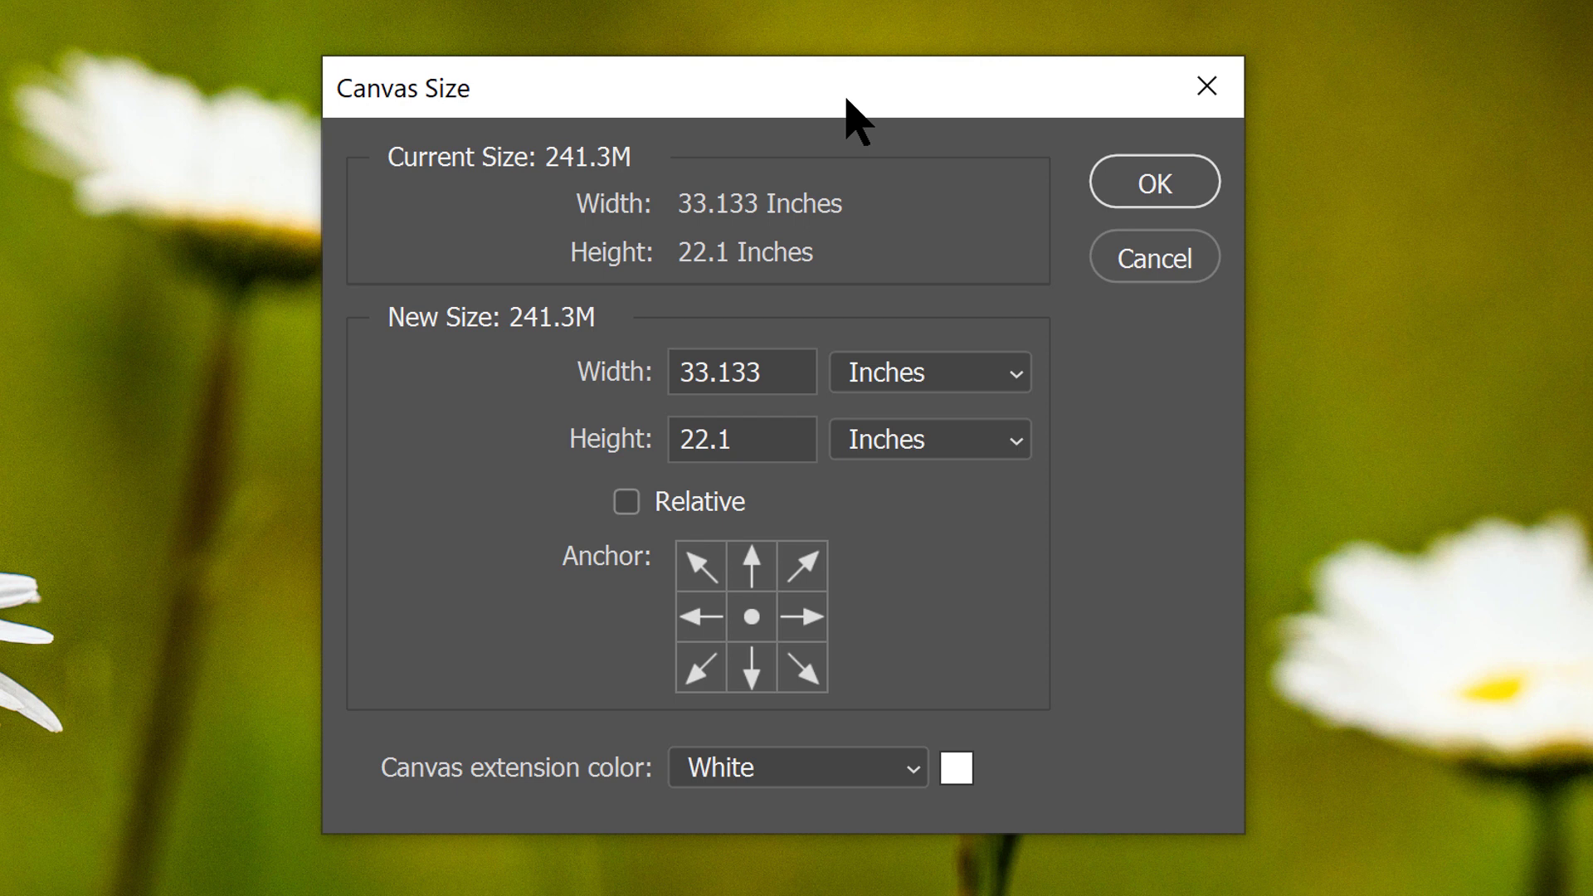
left_click(979, 382)
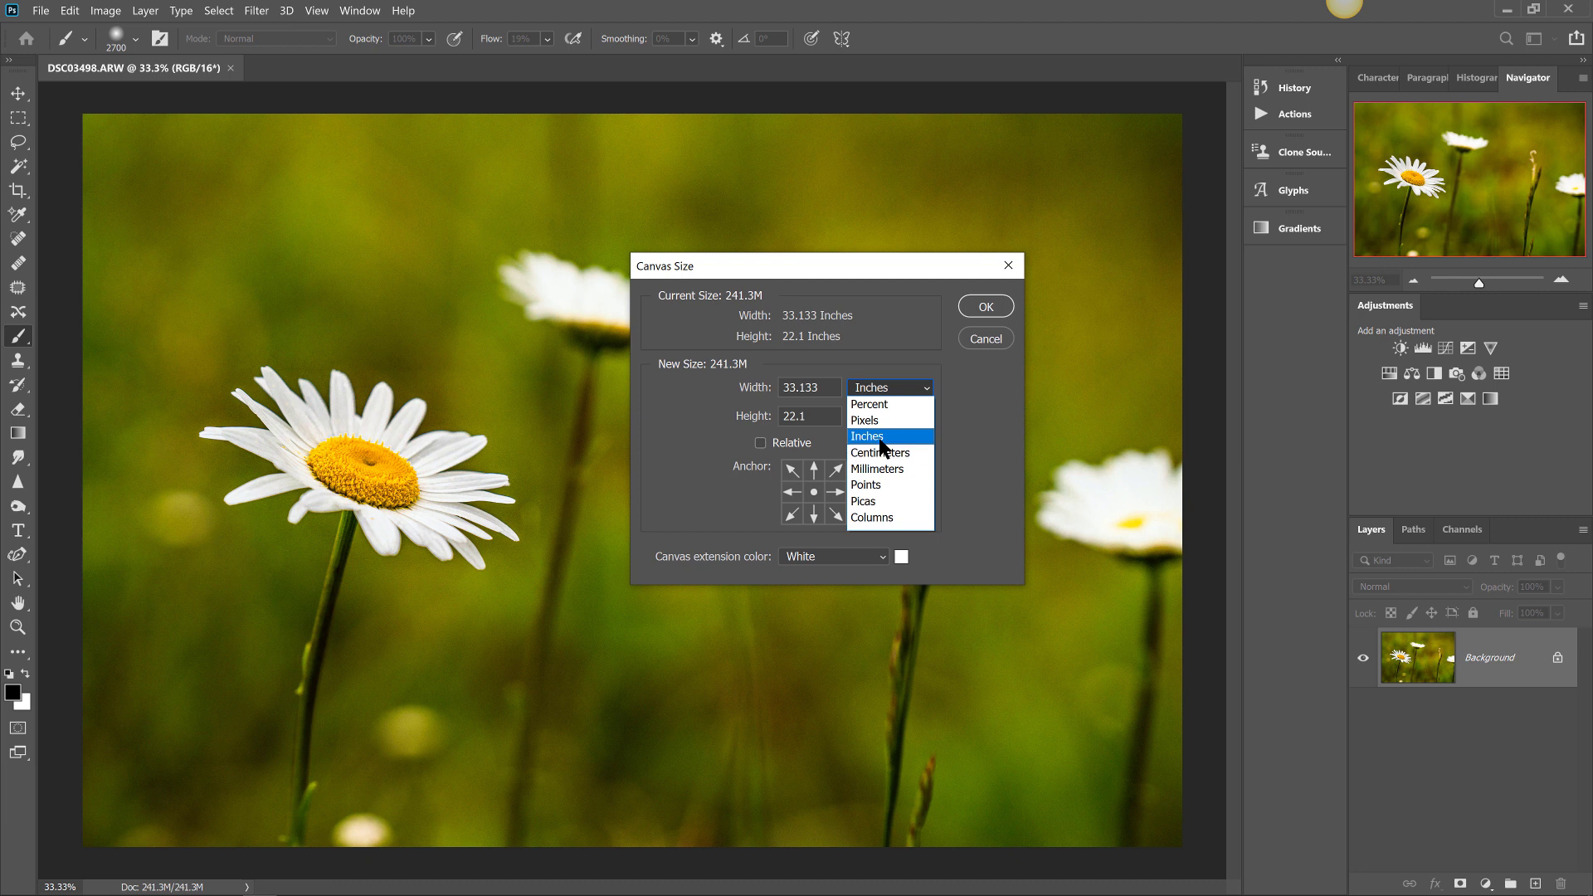
left_click(867, 436)
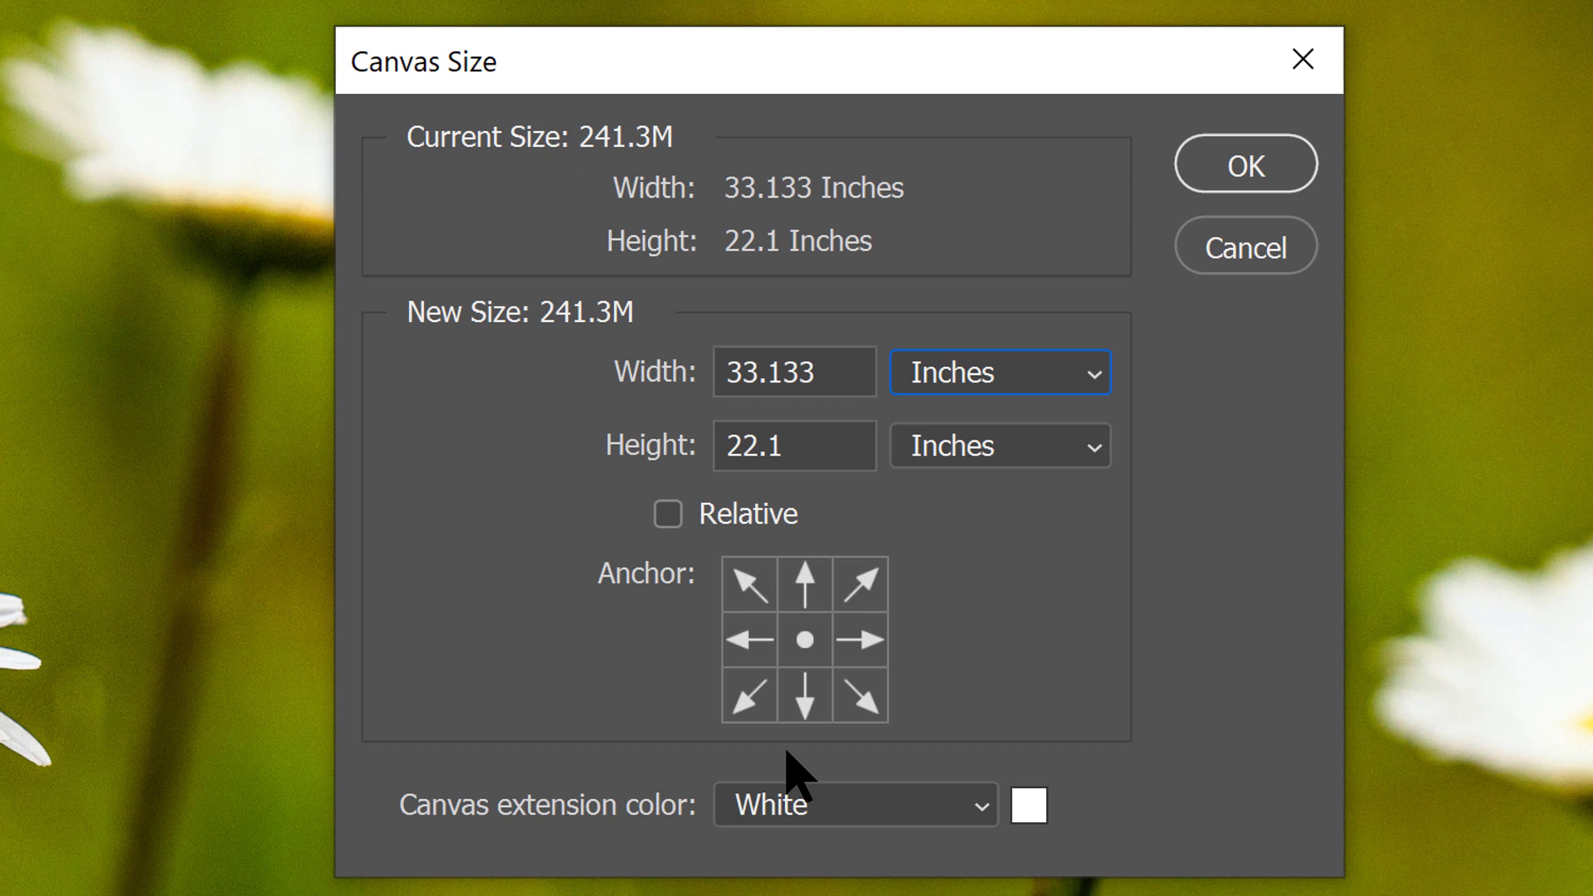
Set canvas Width to 35.133 and Height to 24.1 inches with White extension, and apply.
left_click(755, 370)
left_click_drag(755, 370, 728, 370)
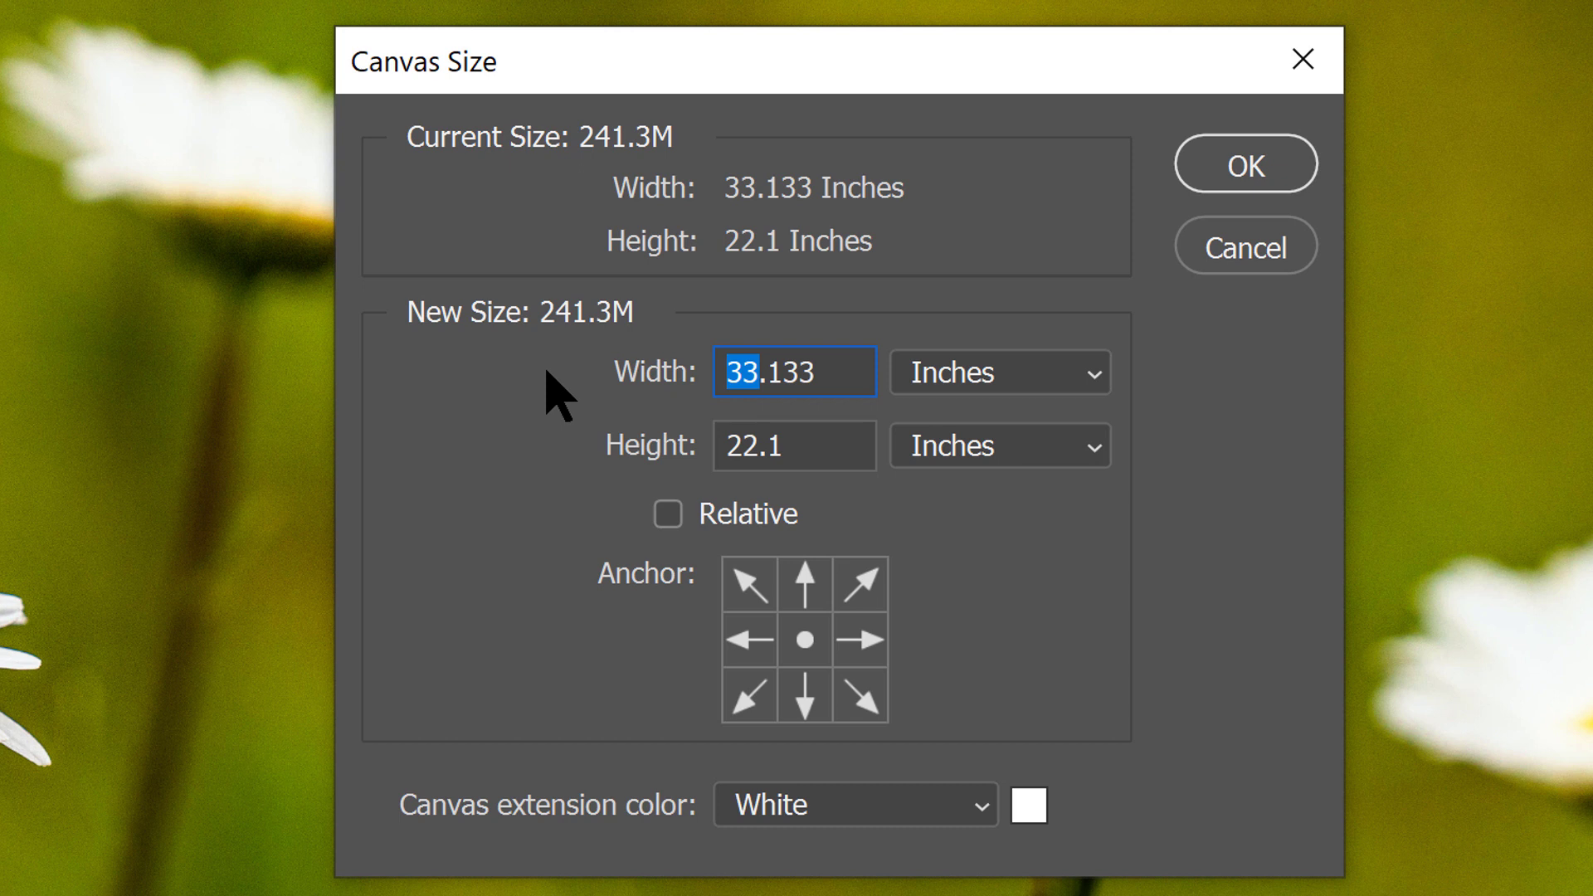
type("35")
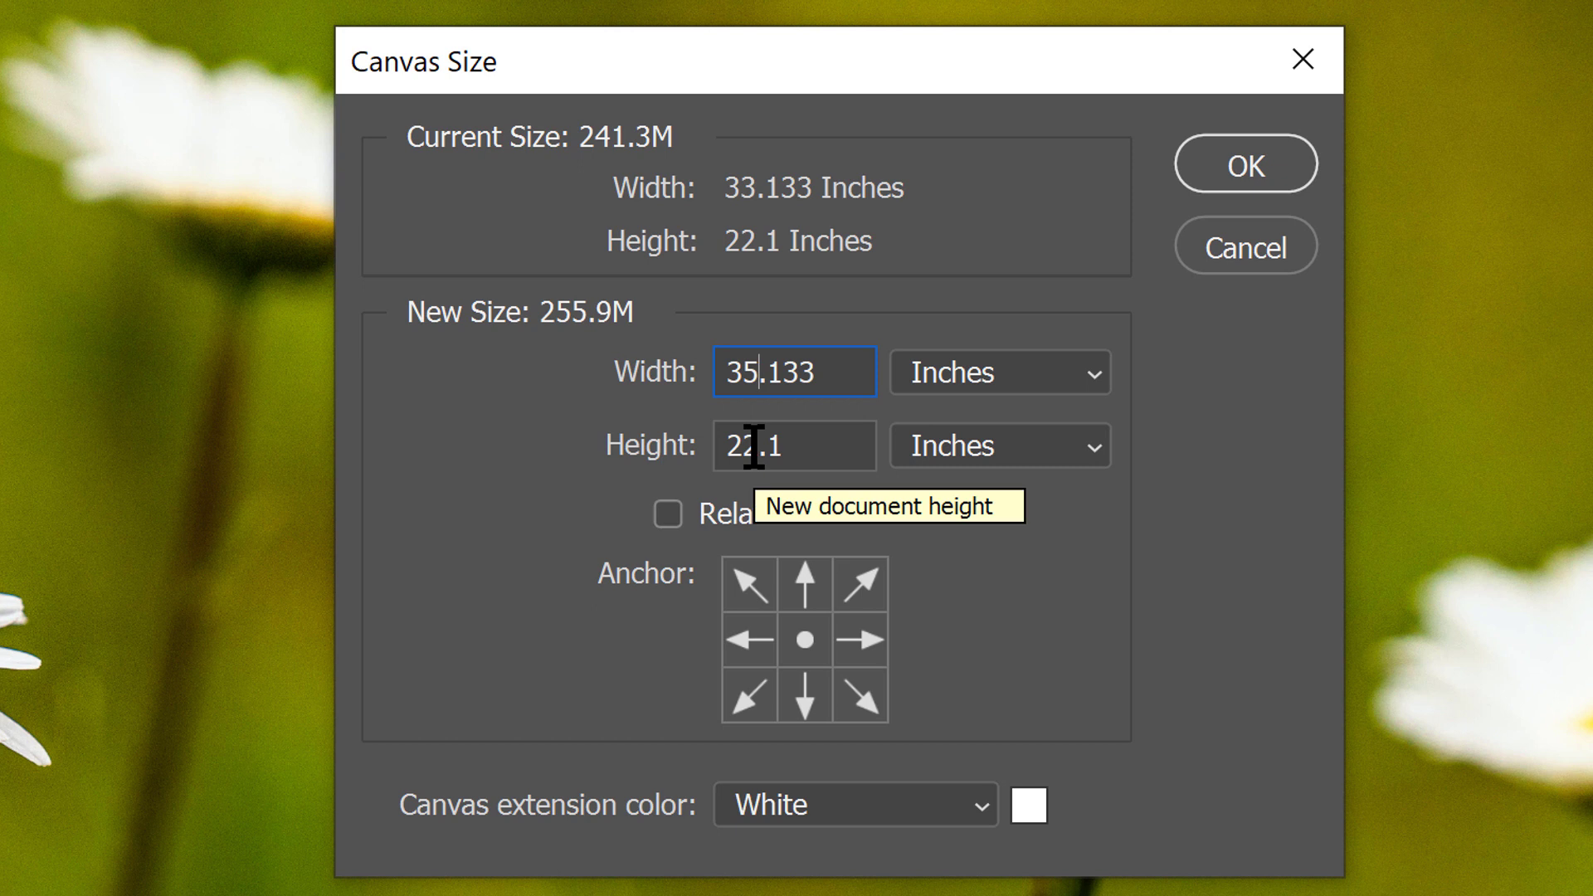
left_click_drag(754, 448, 688, 445)
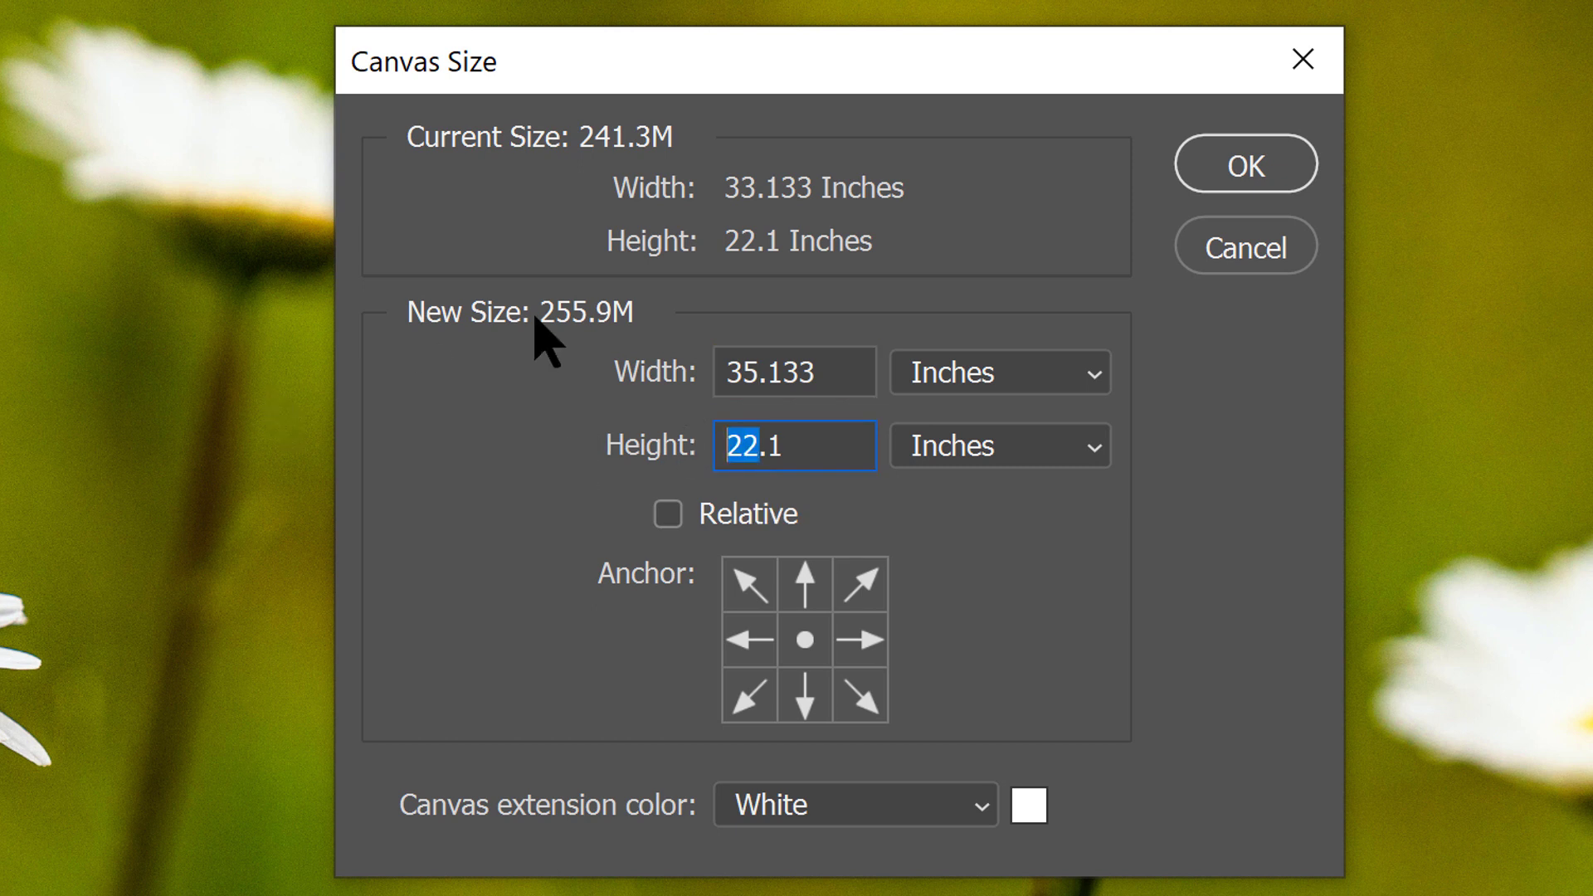
type("24")
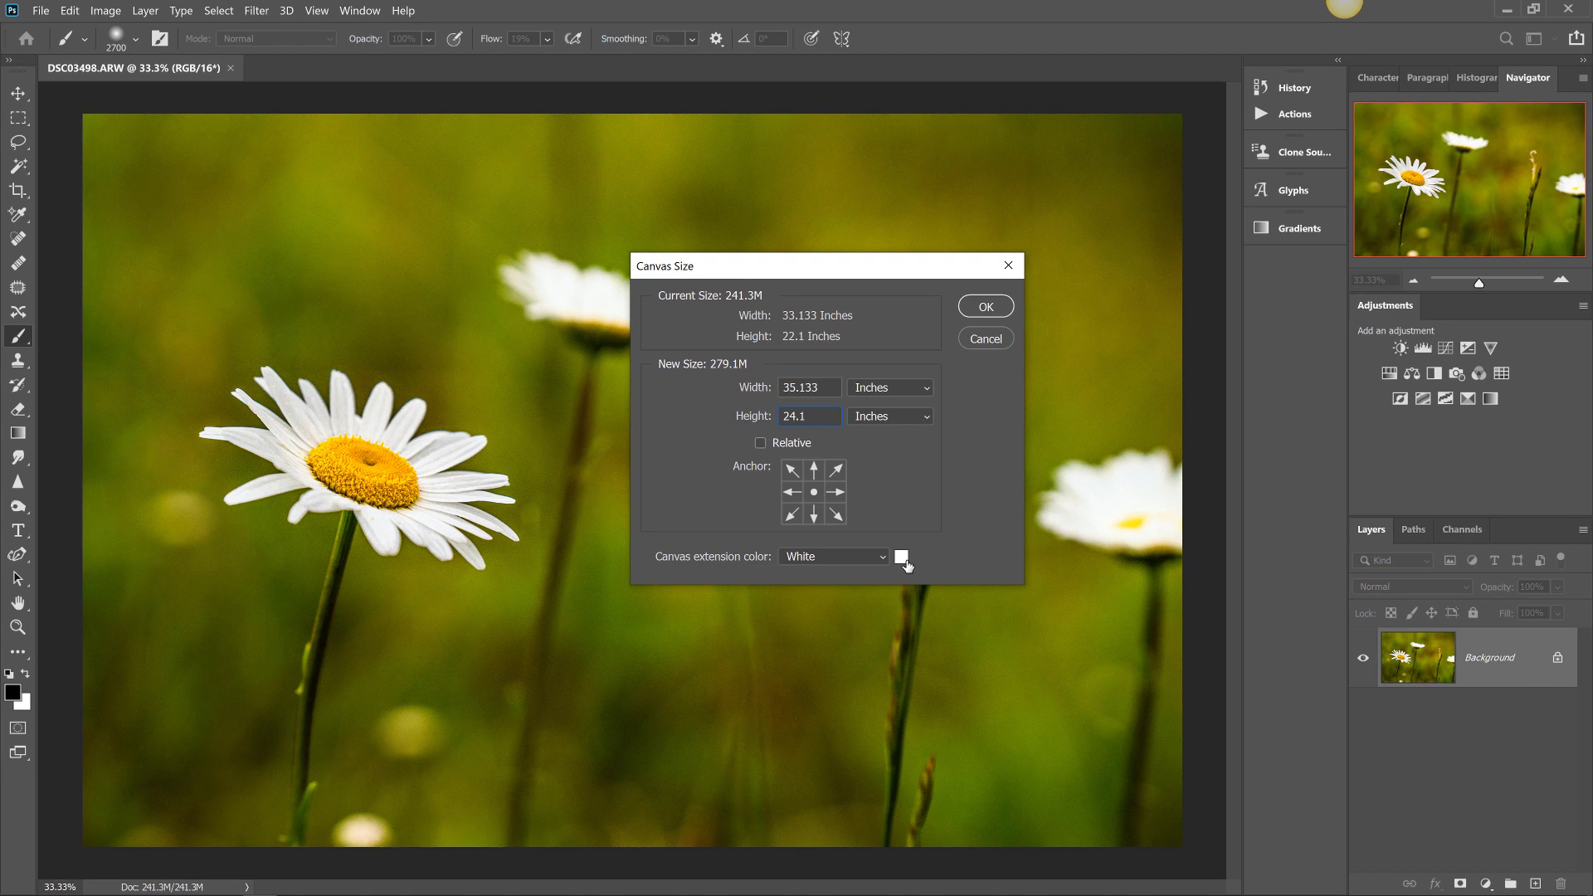
left_click(987, 306)
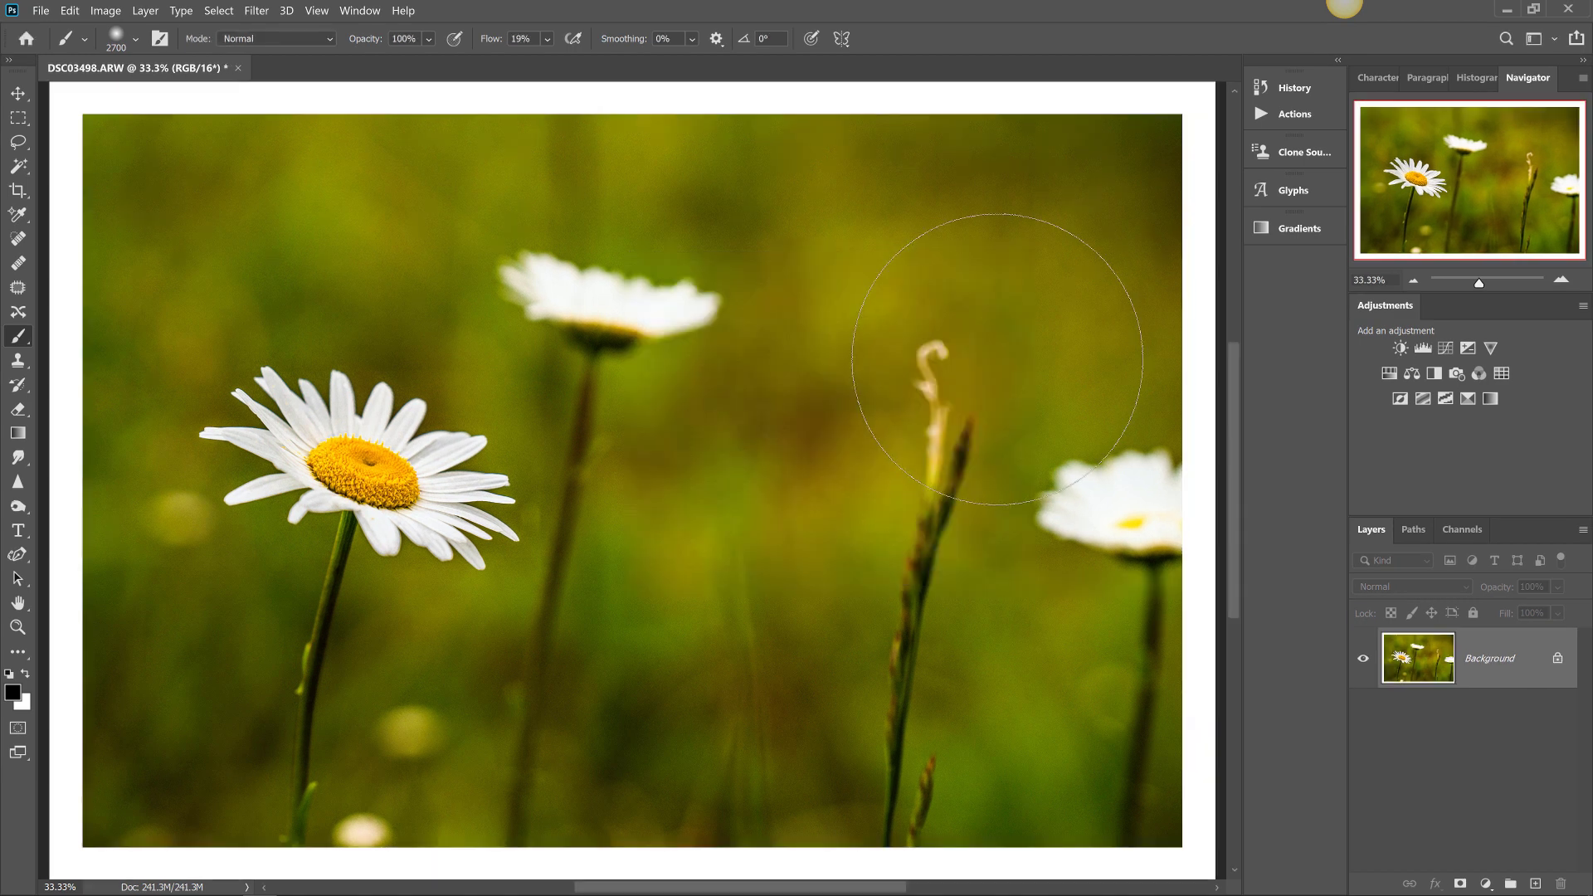
Undo the canvas enlargement, returning the daisy photo to its original size without the white border.
scroll(1004, 398, "down", 1)
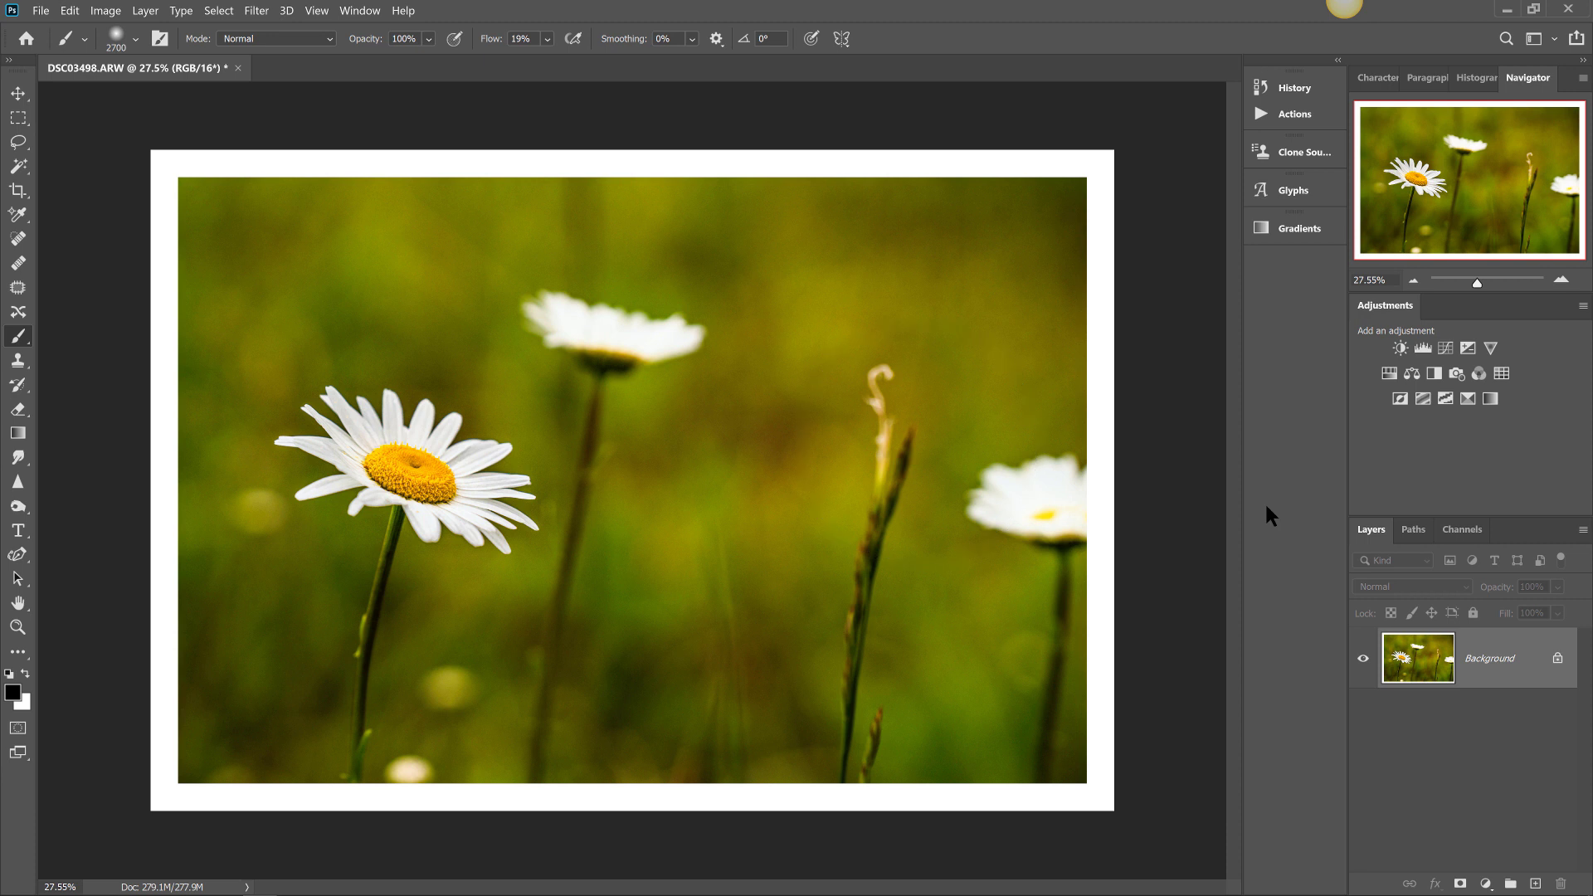
key("ctrl+z")
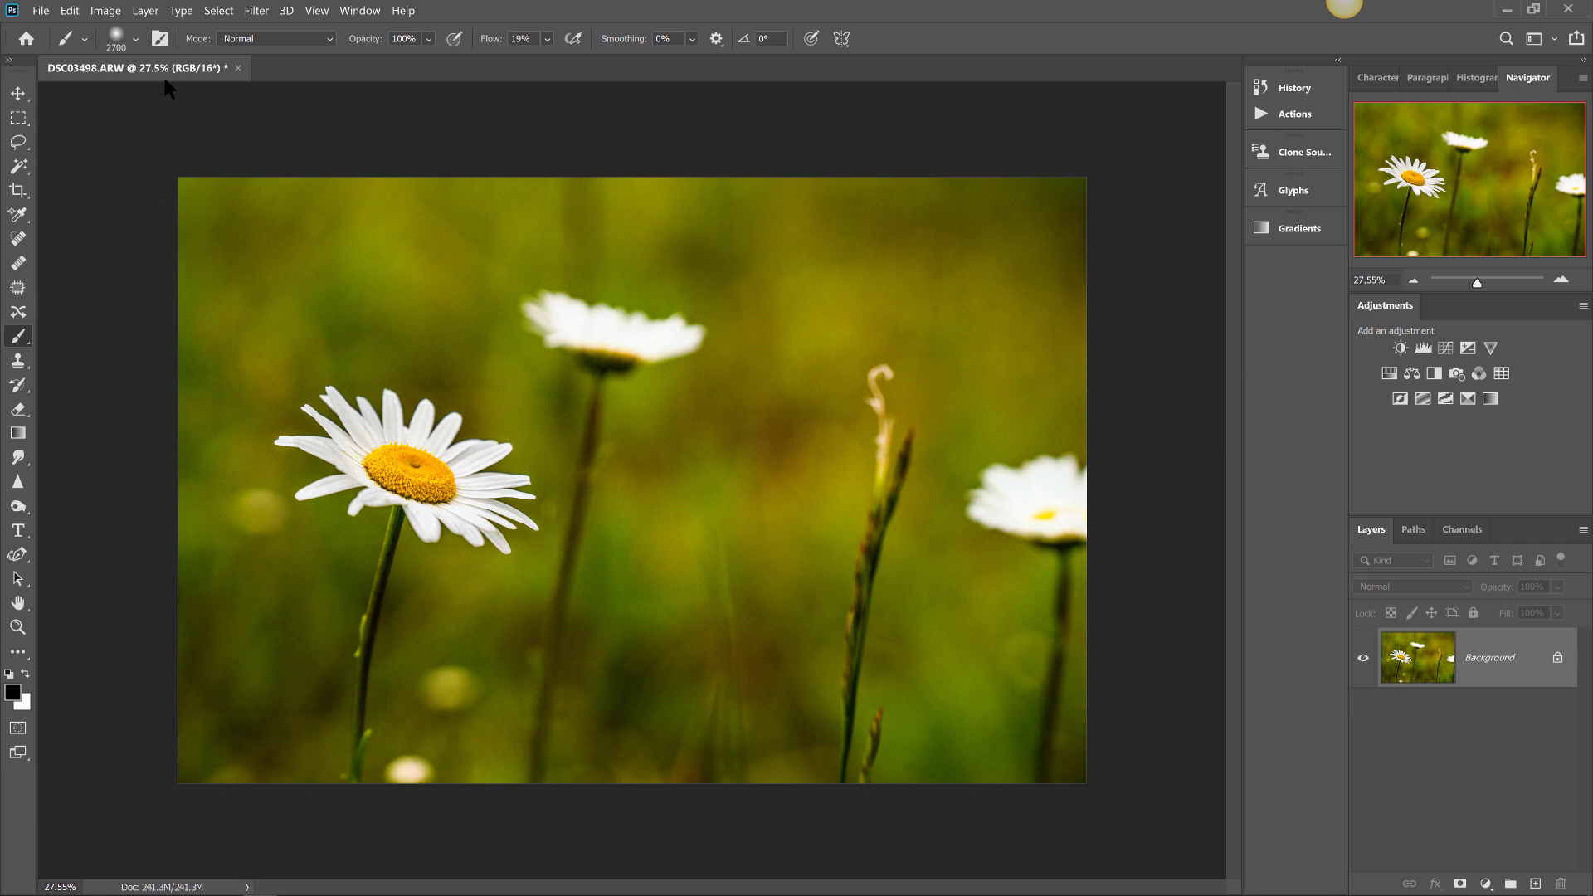
Enlarge the canvas to 34.133 × 23.1 inches with Black as the extension colour.
left_click(105, 16)
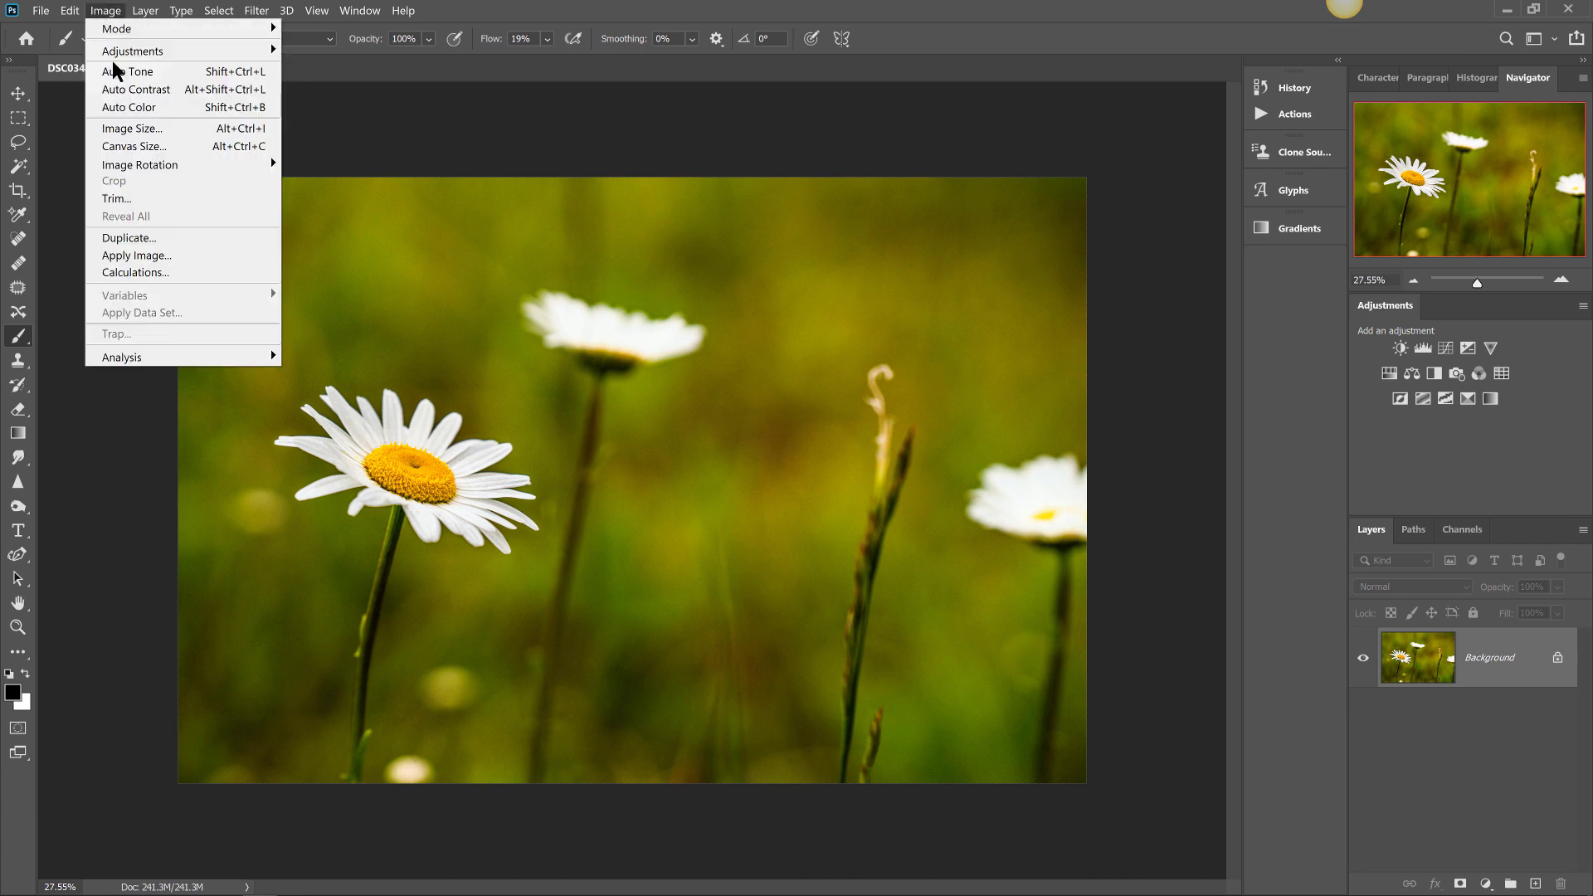
left_click(142, 149)
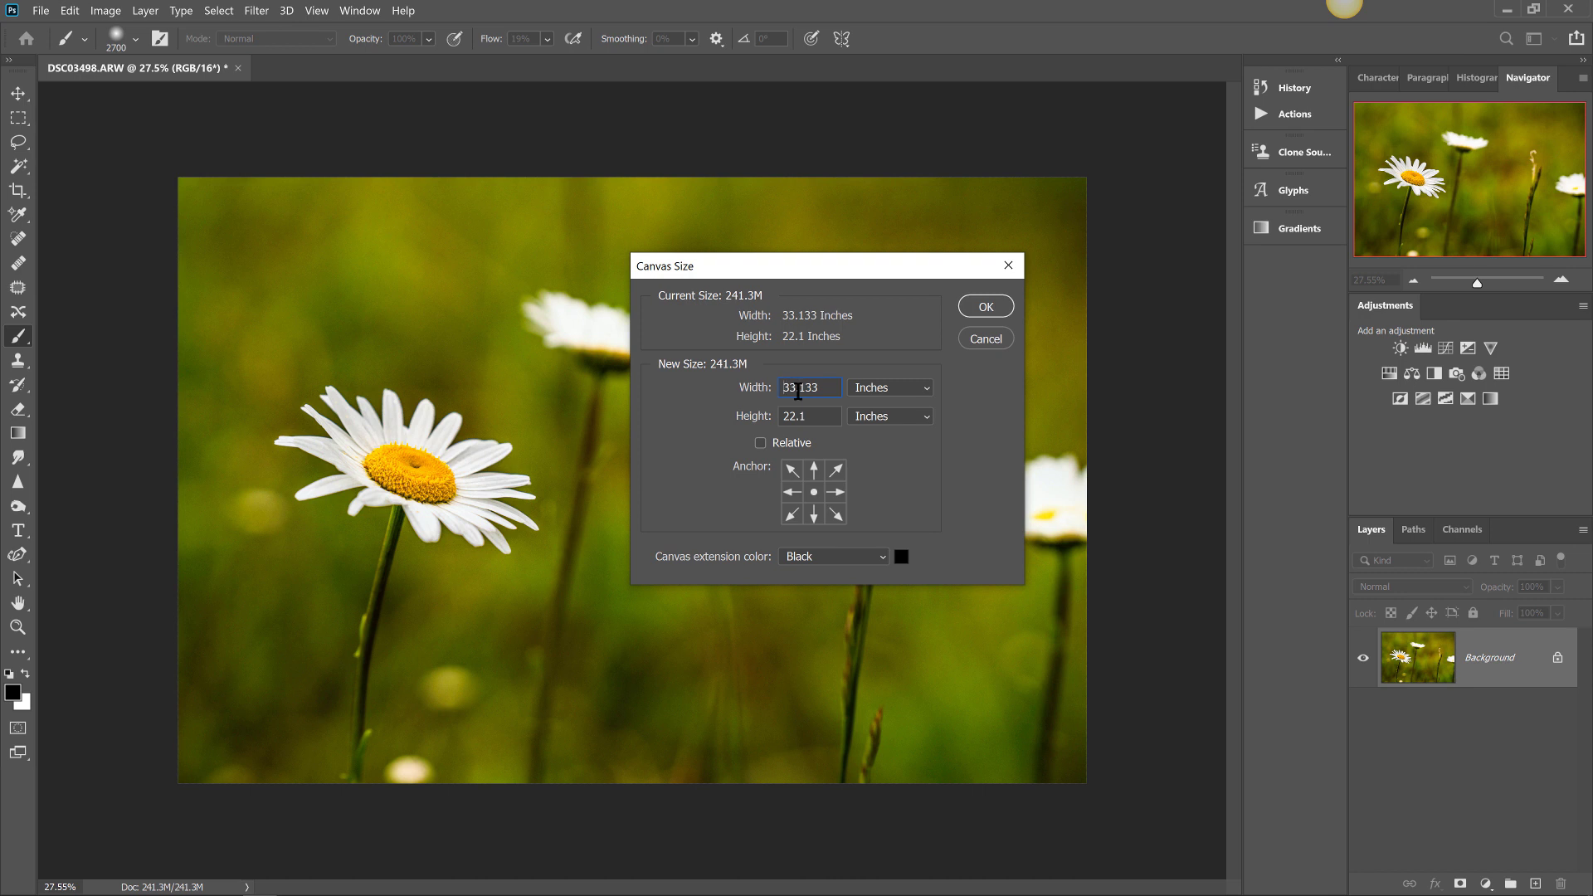
left_click_drag(799, 392, 780, 392)
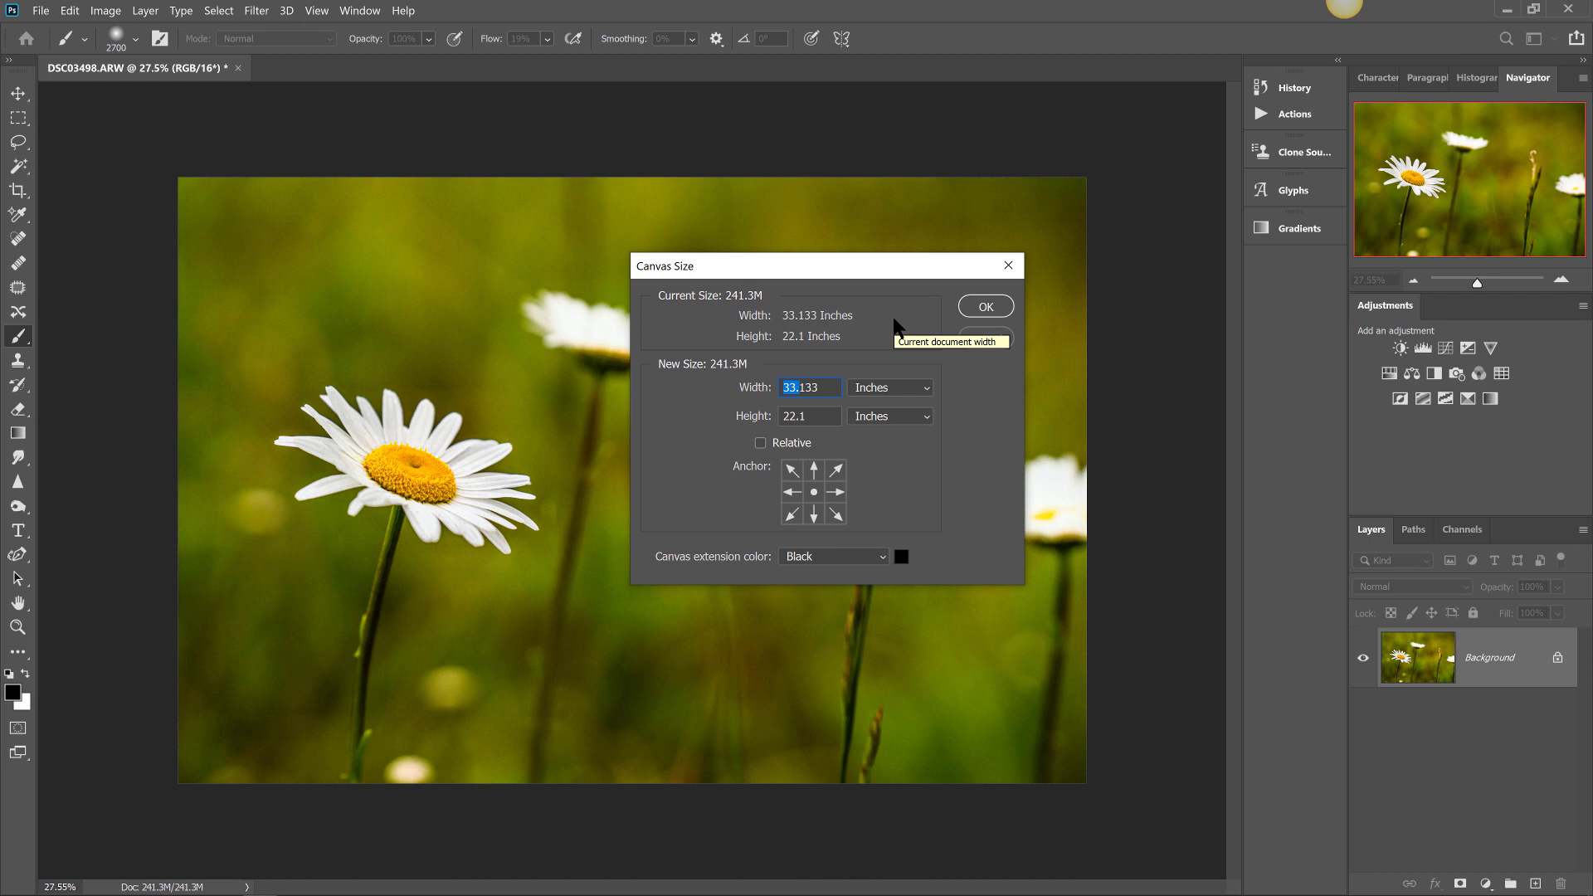
type("34.")
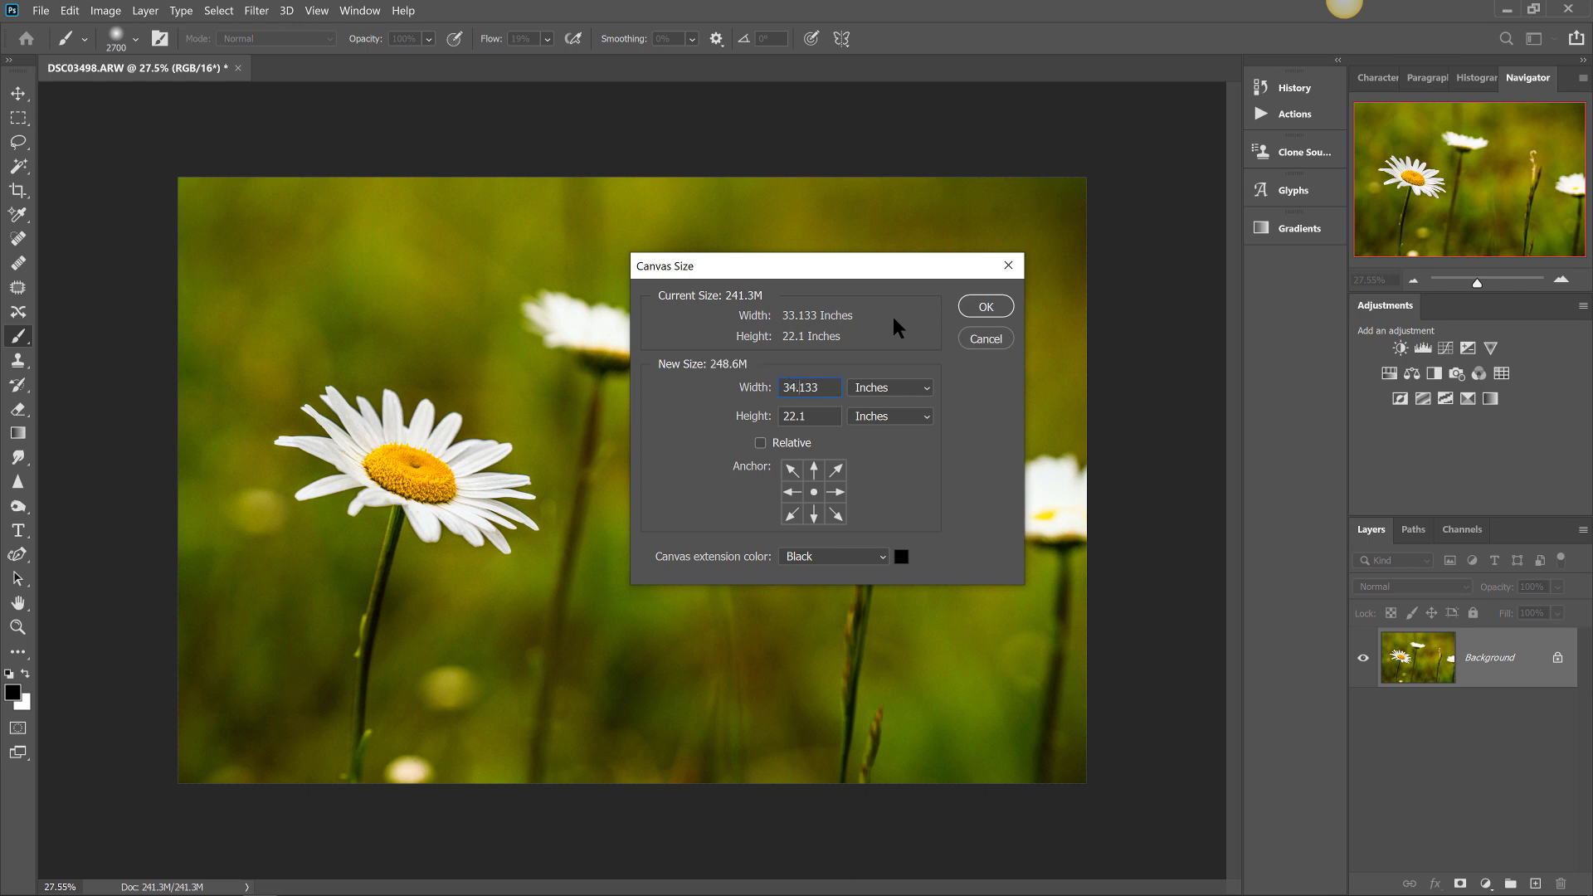
left_click_drag(796, 415, 778, 415)
type("23")
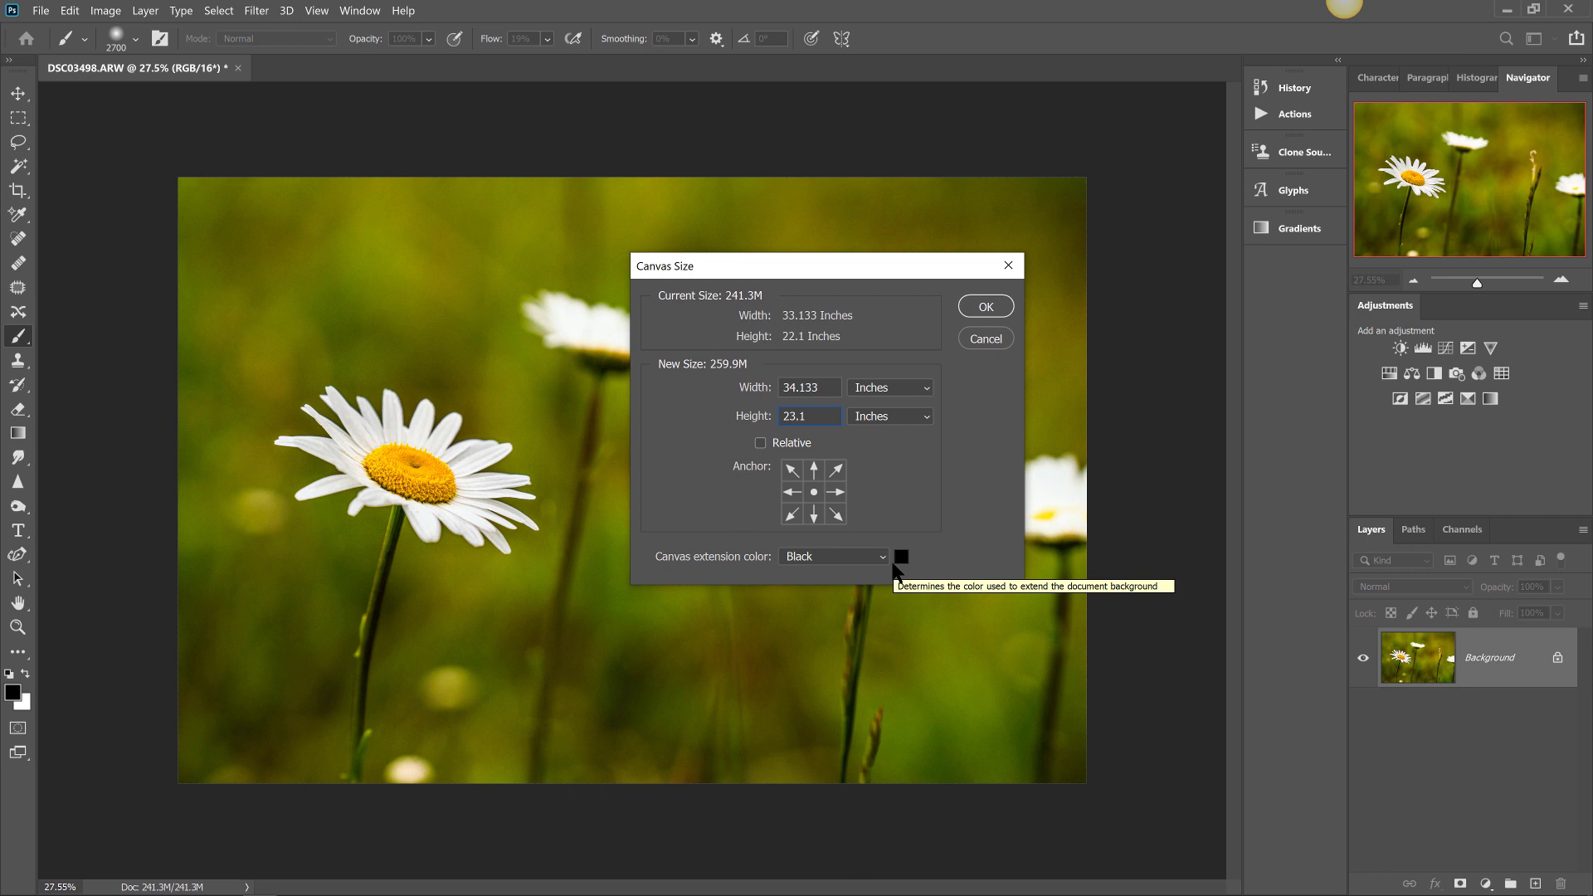
left_click(884, 558)
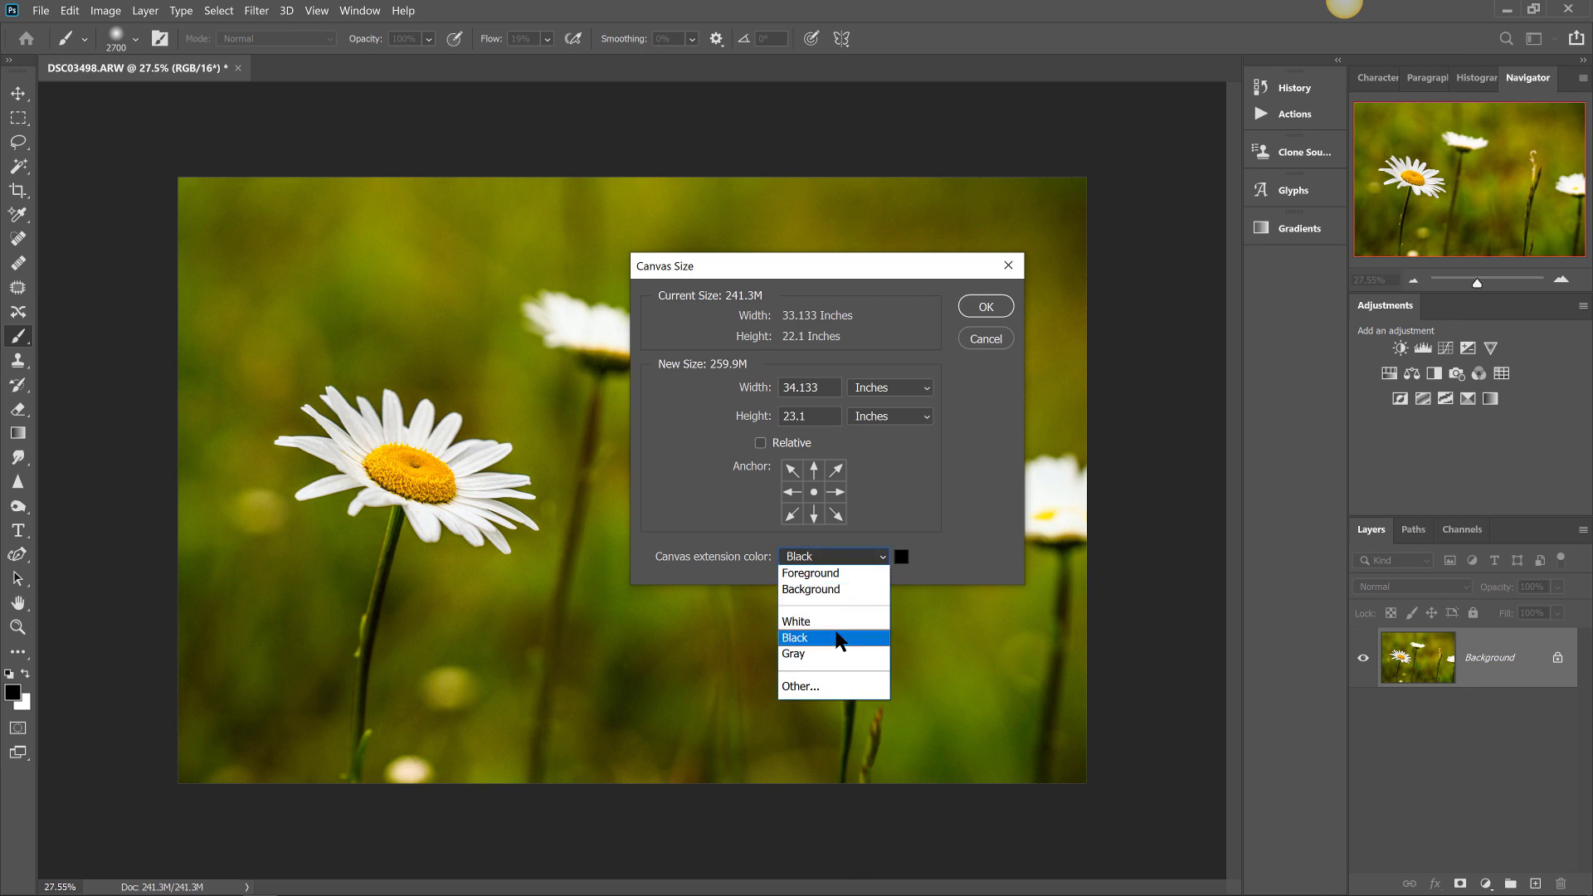
left_click(834, 637)
left_click(986, 306)
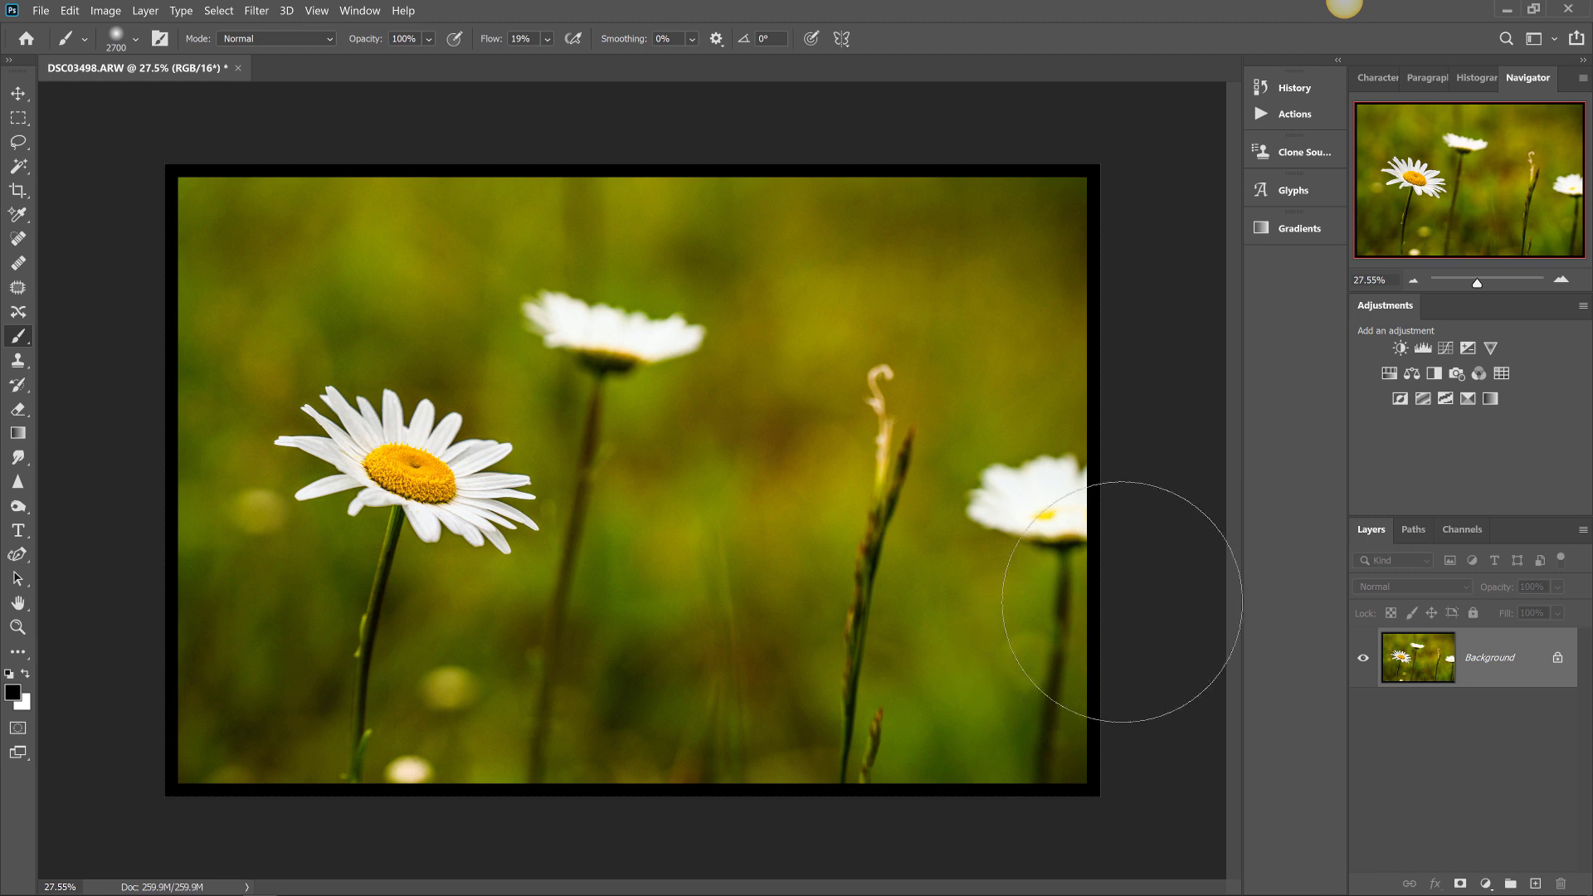
Grow the canvas to 34.633 × 23.6 inches with White as the extension colour.
left_click(102, 11)
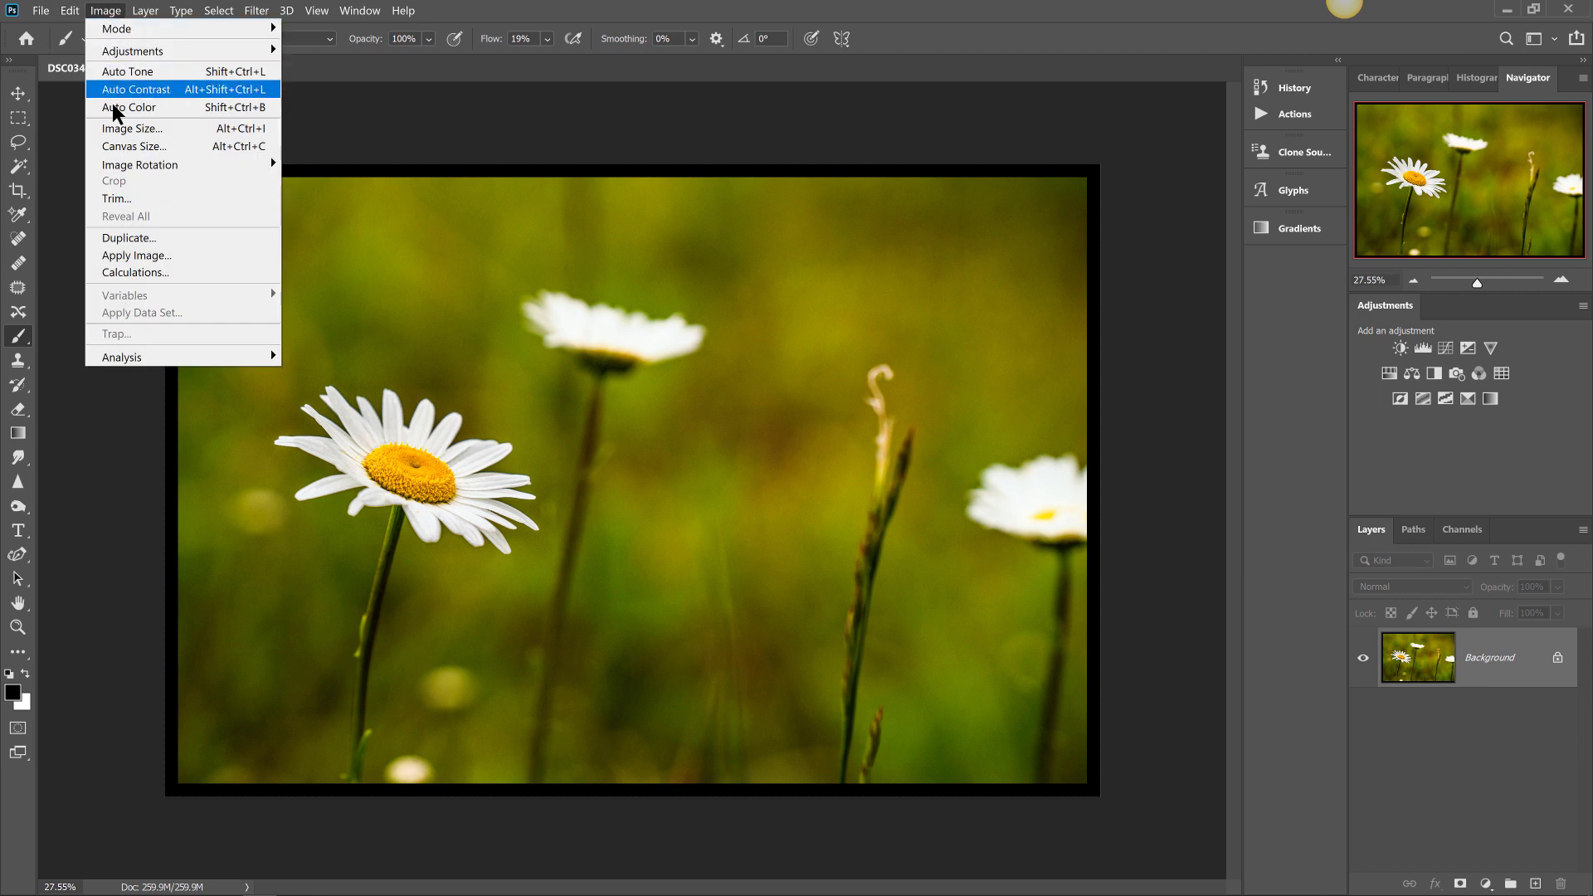
left_click(150, 146)
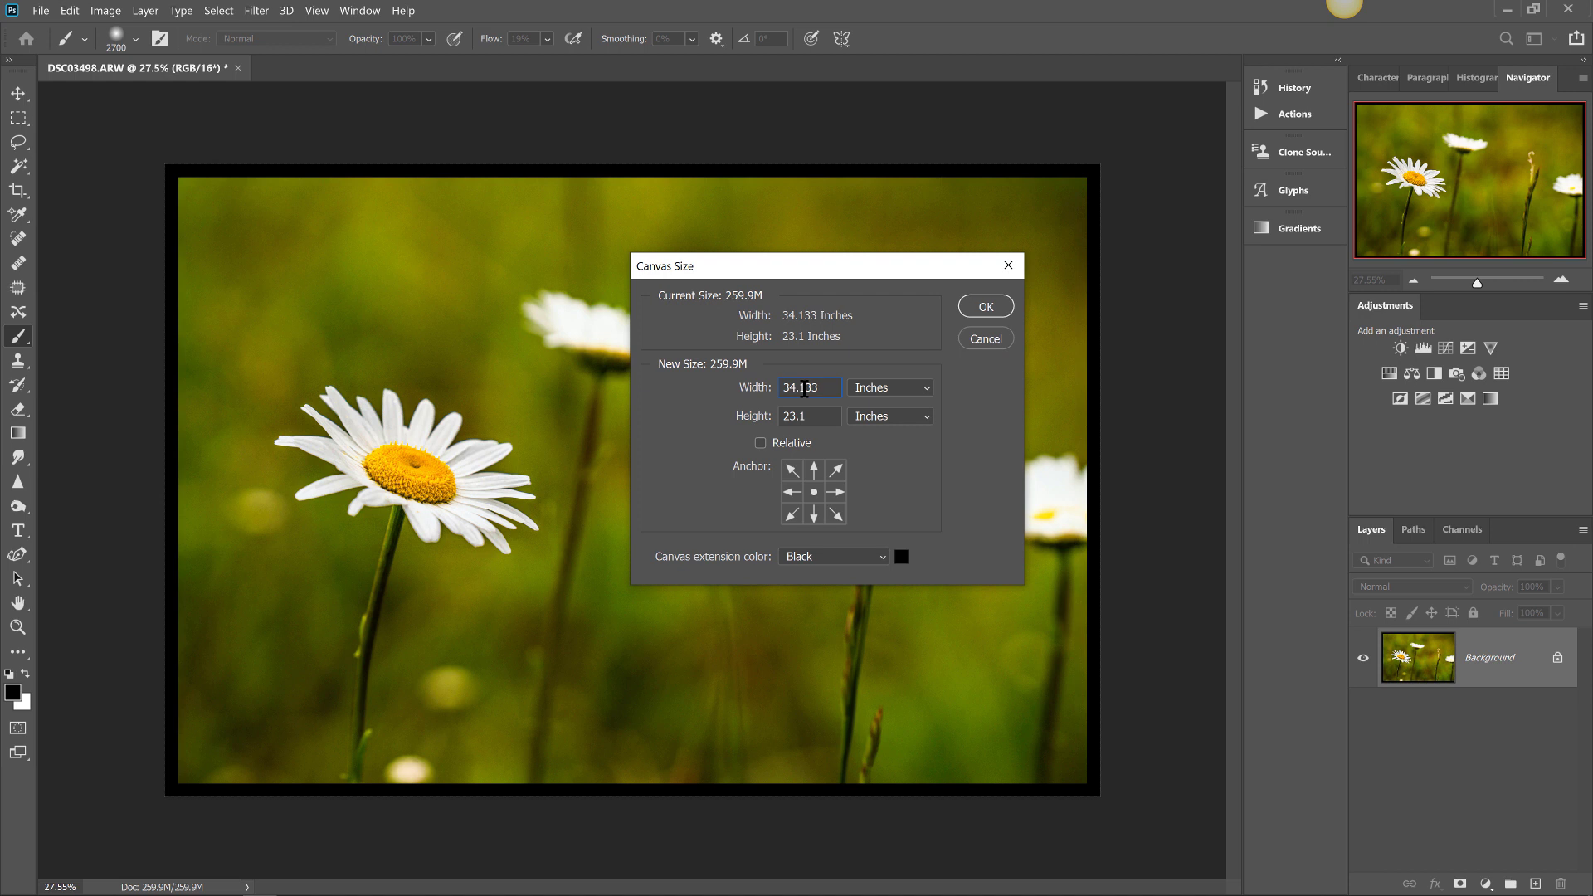
left_click_drag(804, 389, 799, 389)
left_click(803, 415)
key("BackSpace")
type("6")
left_click(874, 552)
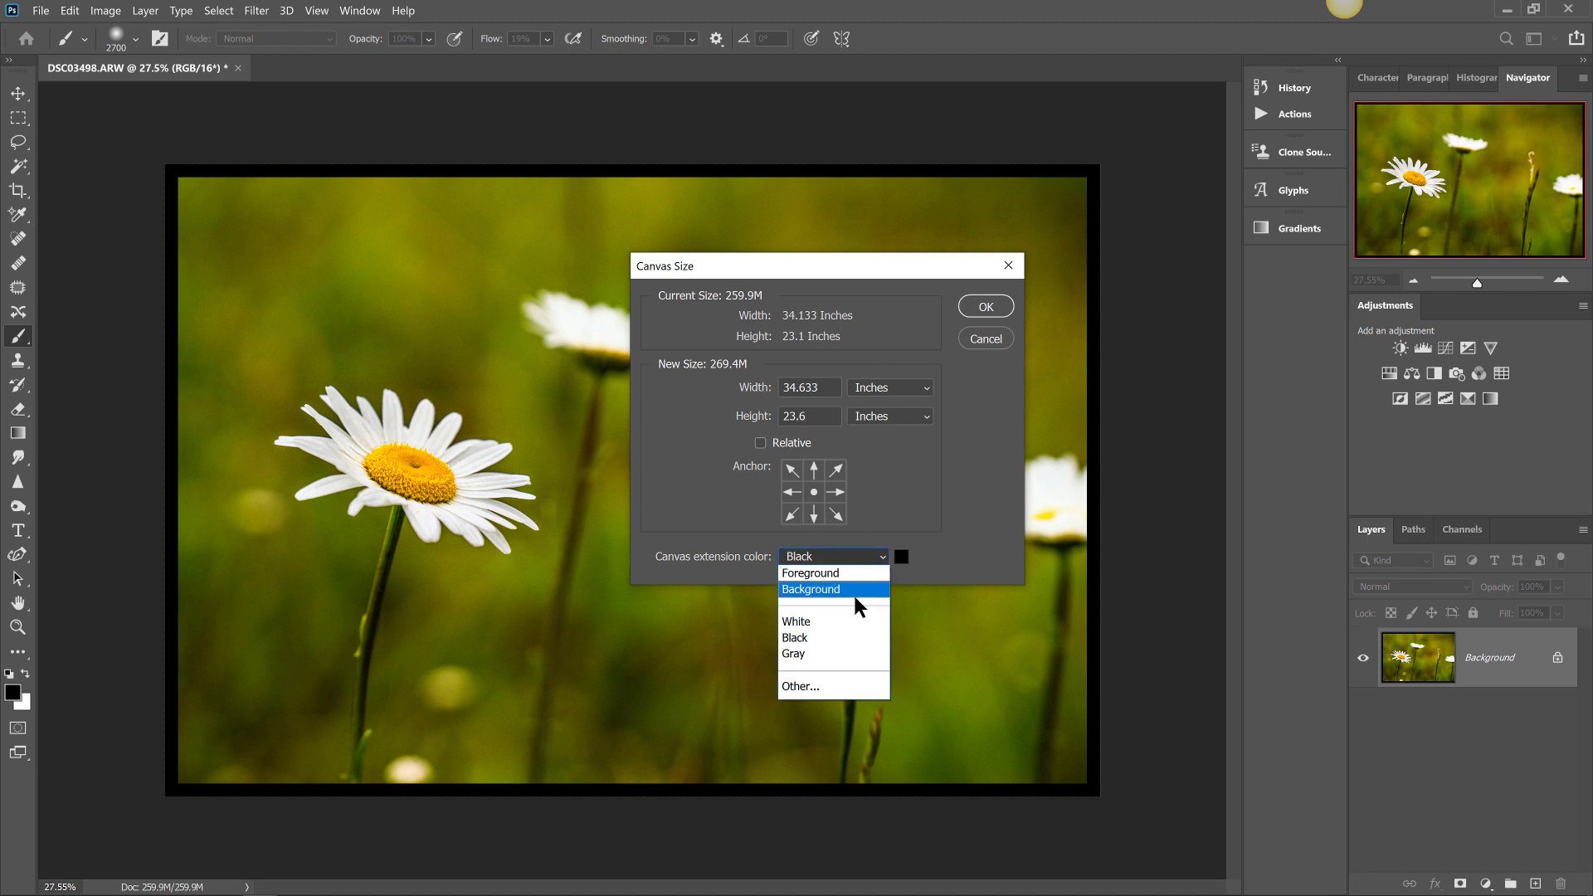
left_click(834, 622)
left_click(1005, 306)
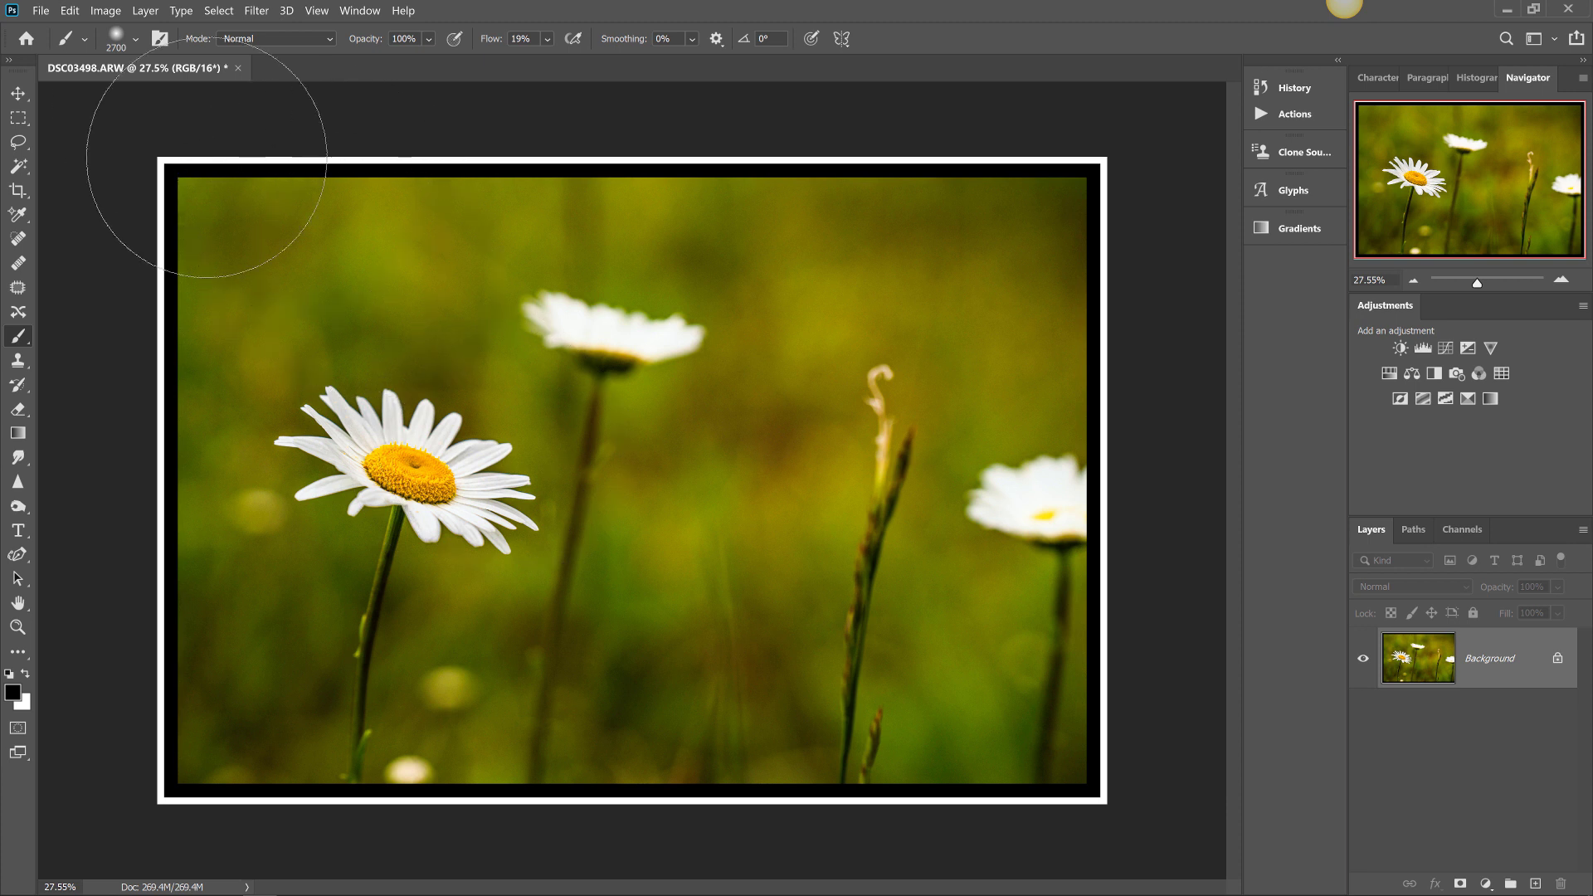
In Canvas Size, set the width to 35.133 and height to 24.1 inches.
left_click(105, 11)
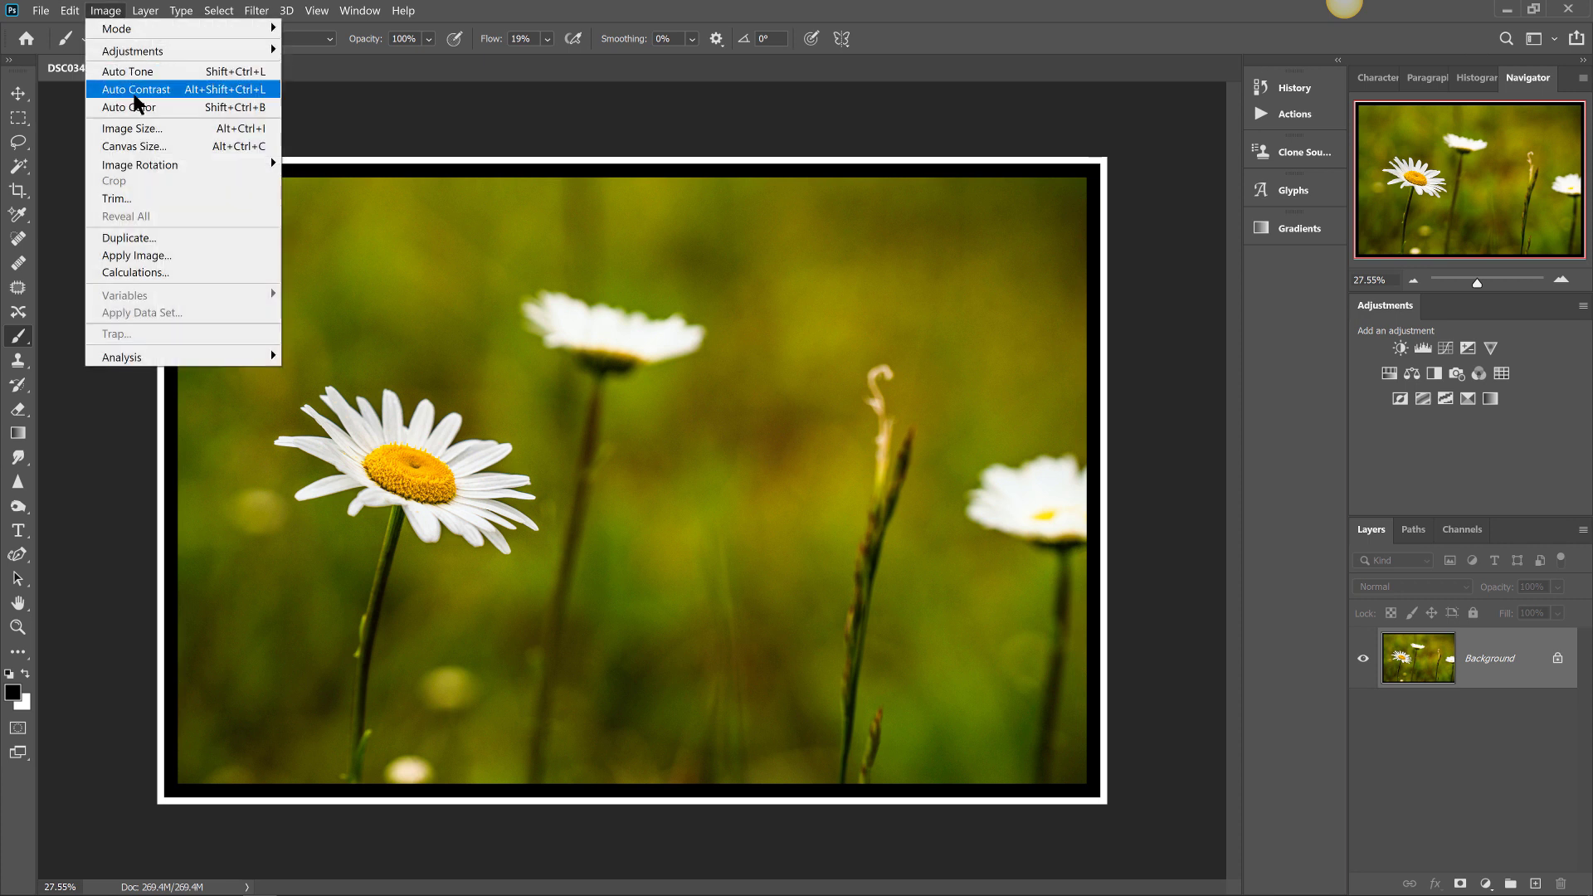
left_click(140, 148)
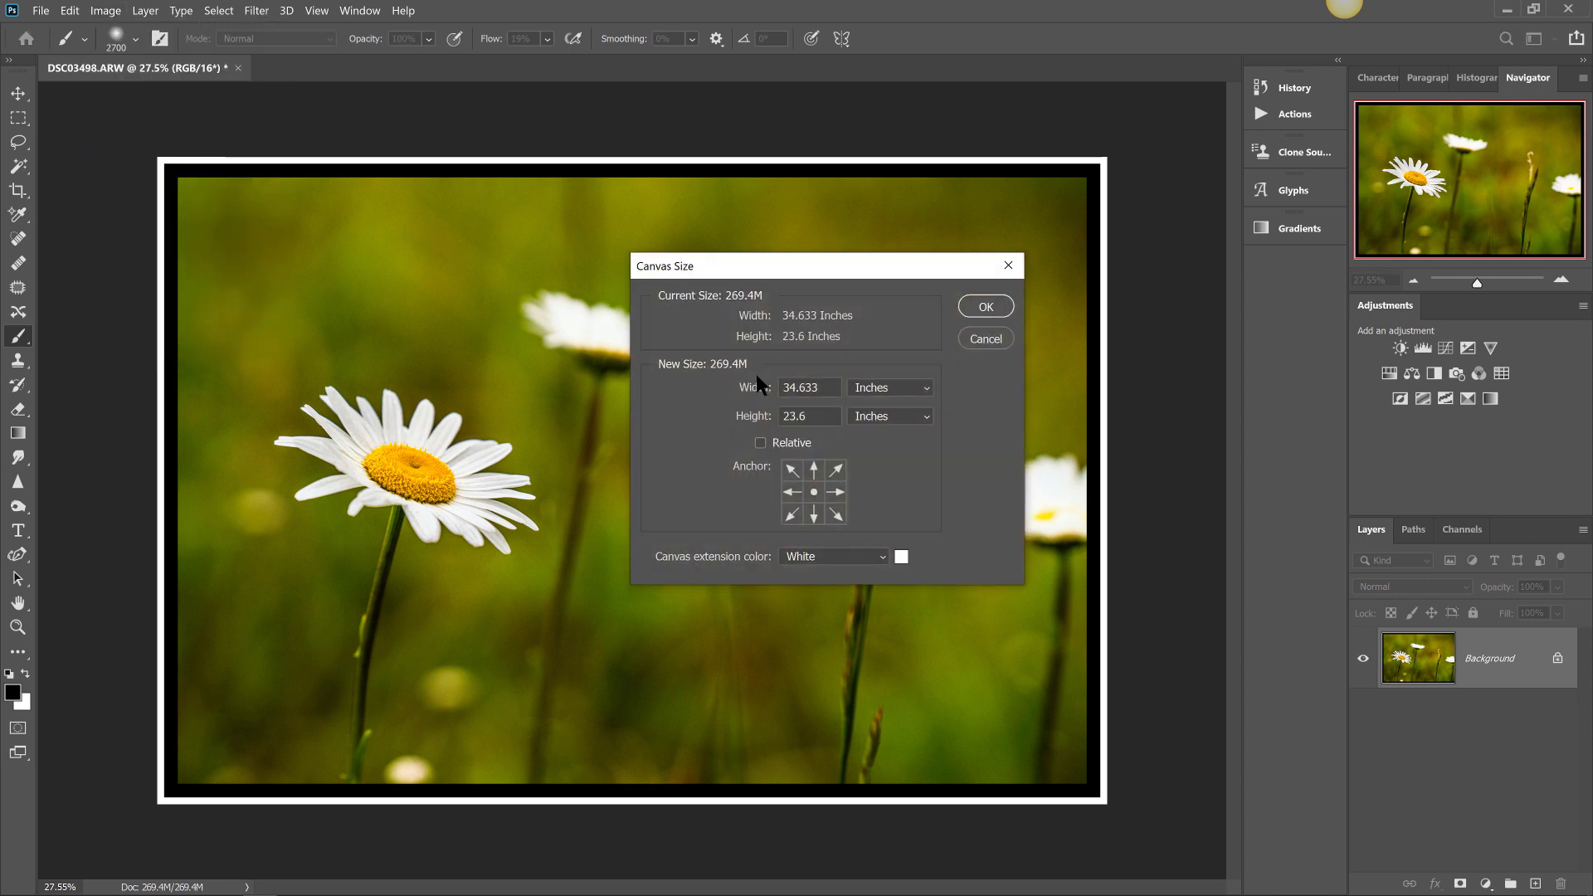
left_click_drag(804, 387, 776, 387)
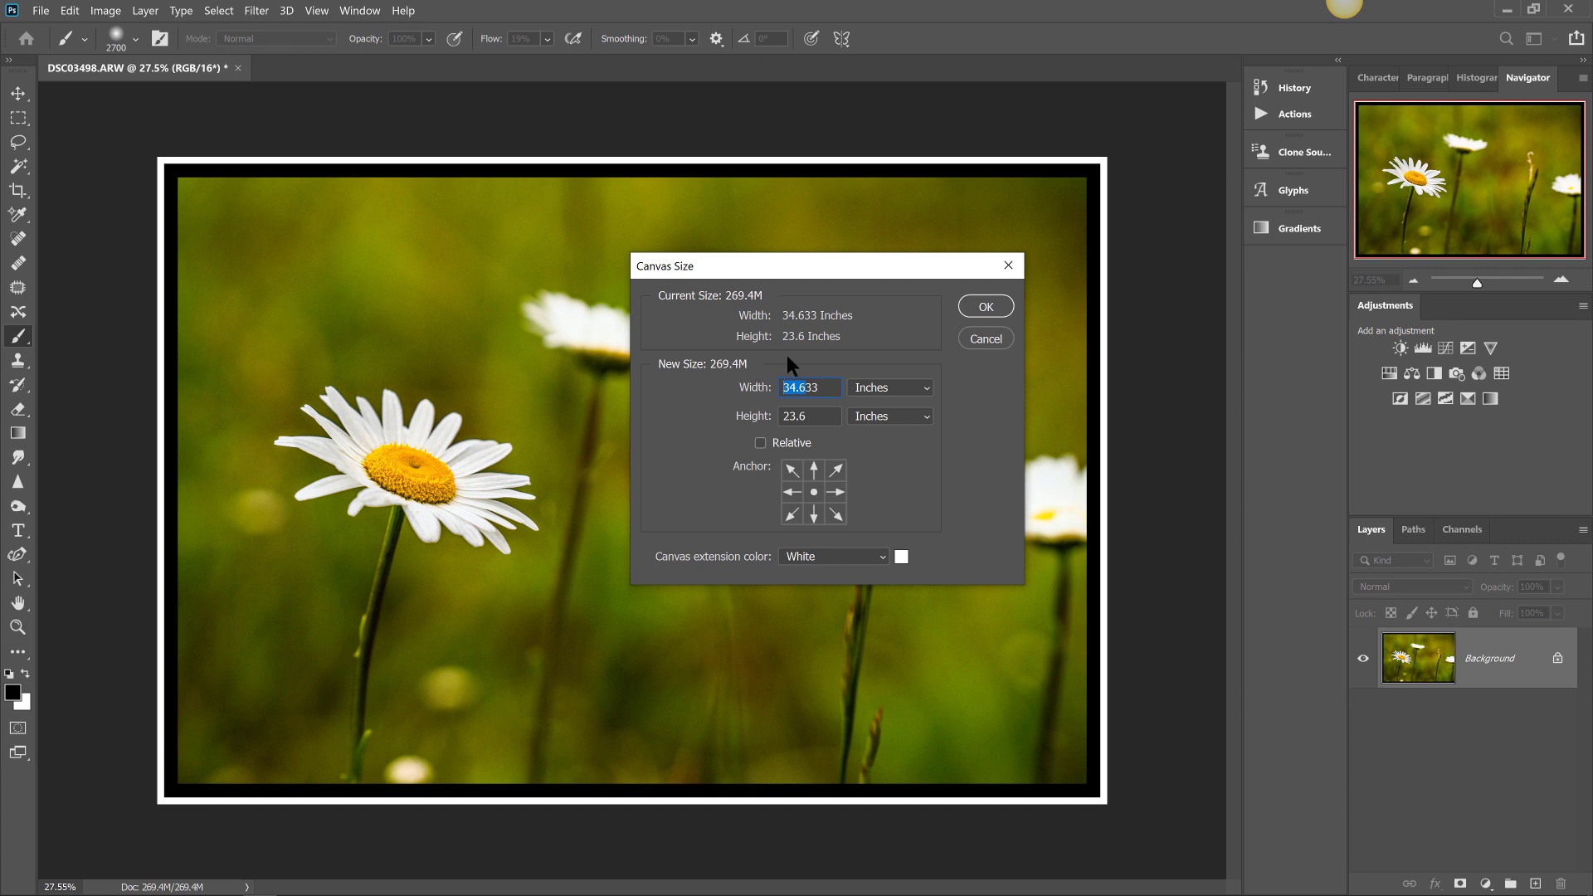
type("35.")
left_click_drag(810, 416, 772, 417)
type("24.1")
Use custom colour 40a835 as the extension colour and apply the enlarged canvas.
left_click(884, 557)
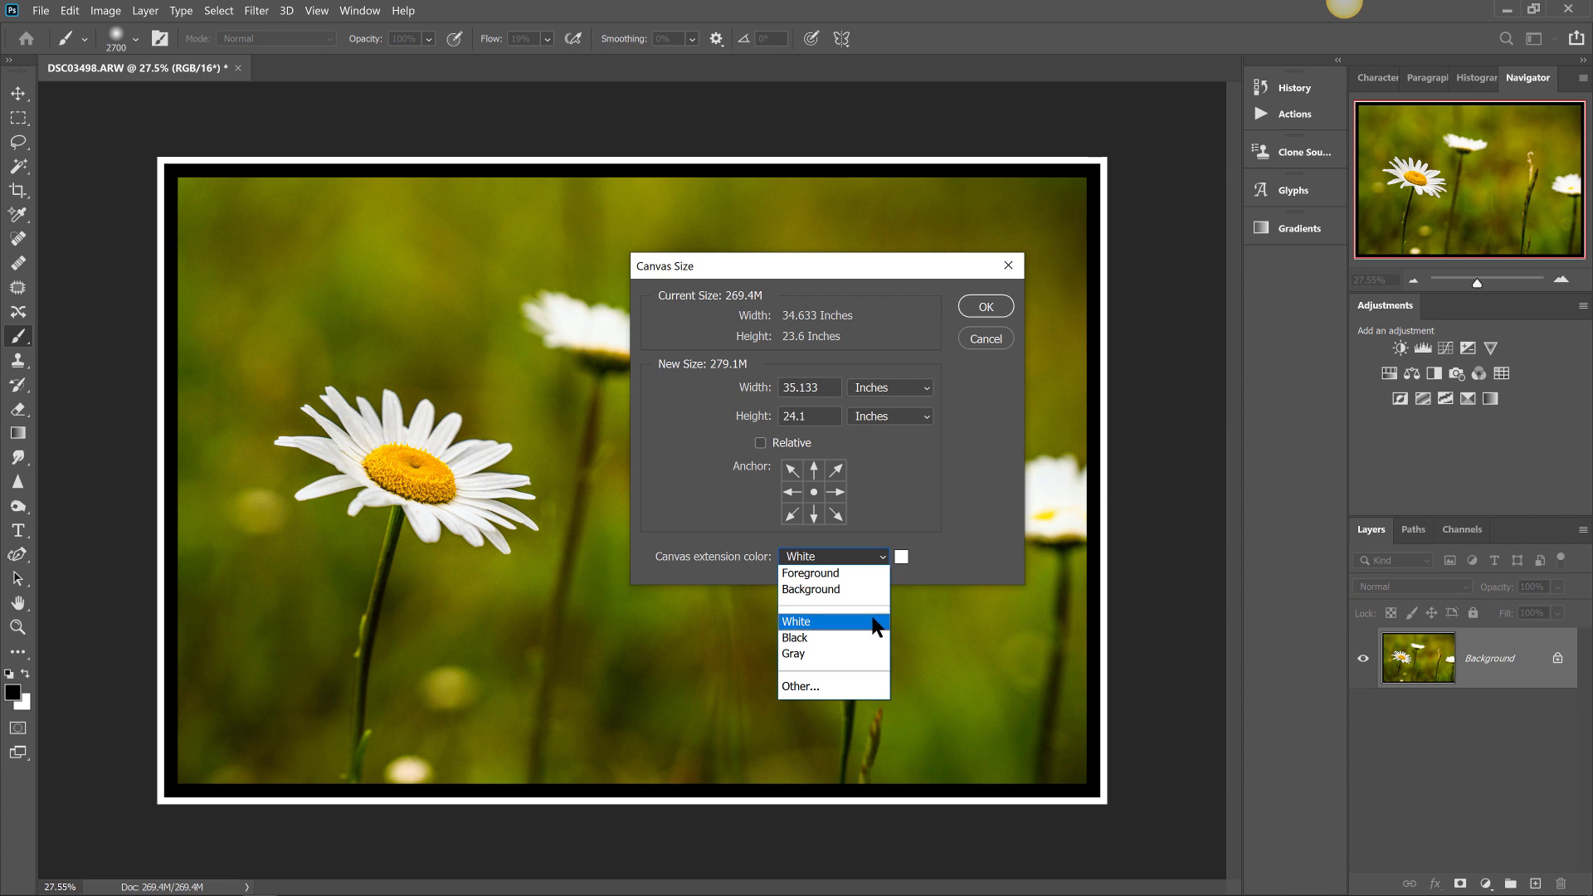
left_click(848, 688)
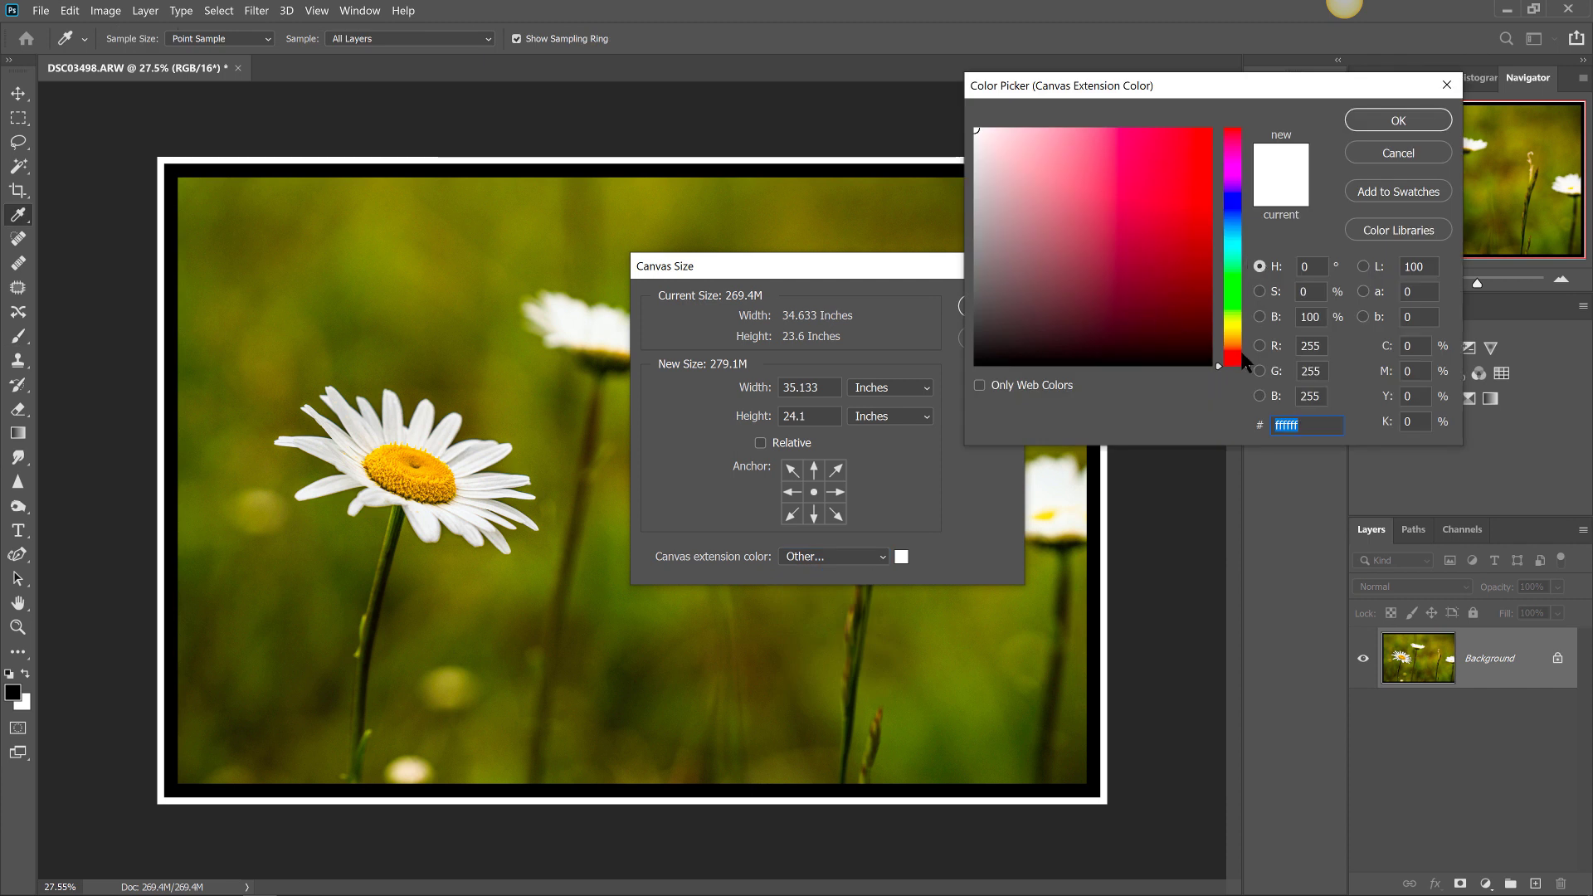
type("b")
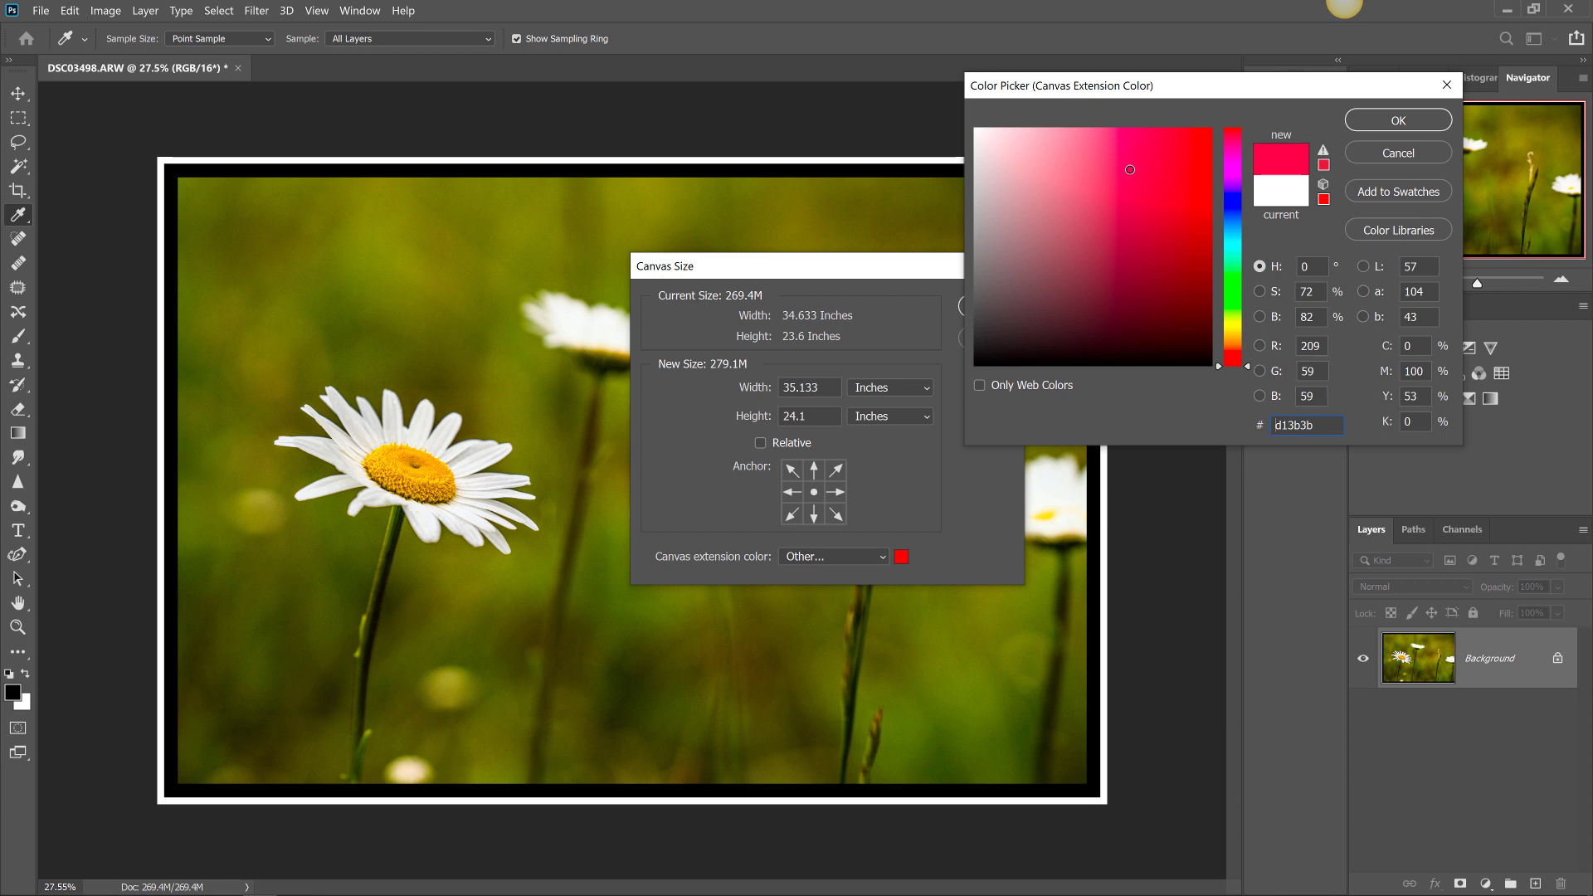
type("244442e7c25")
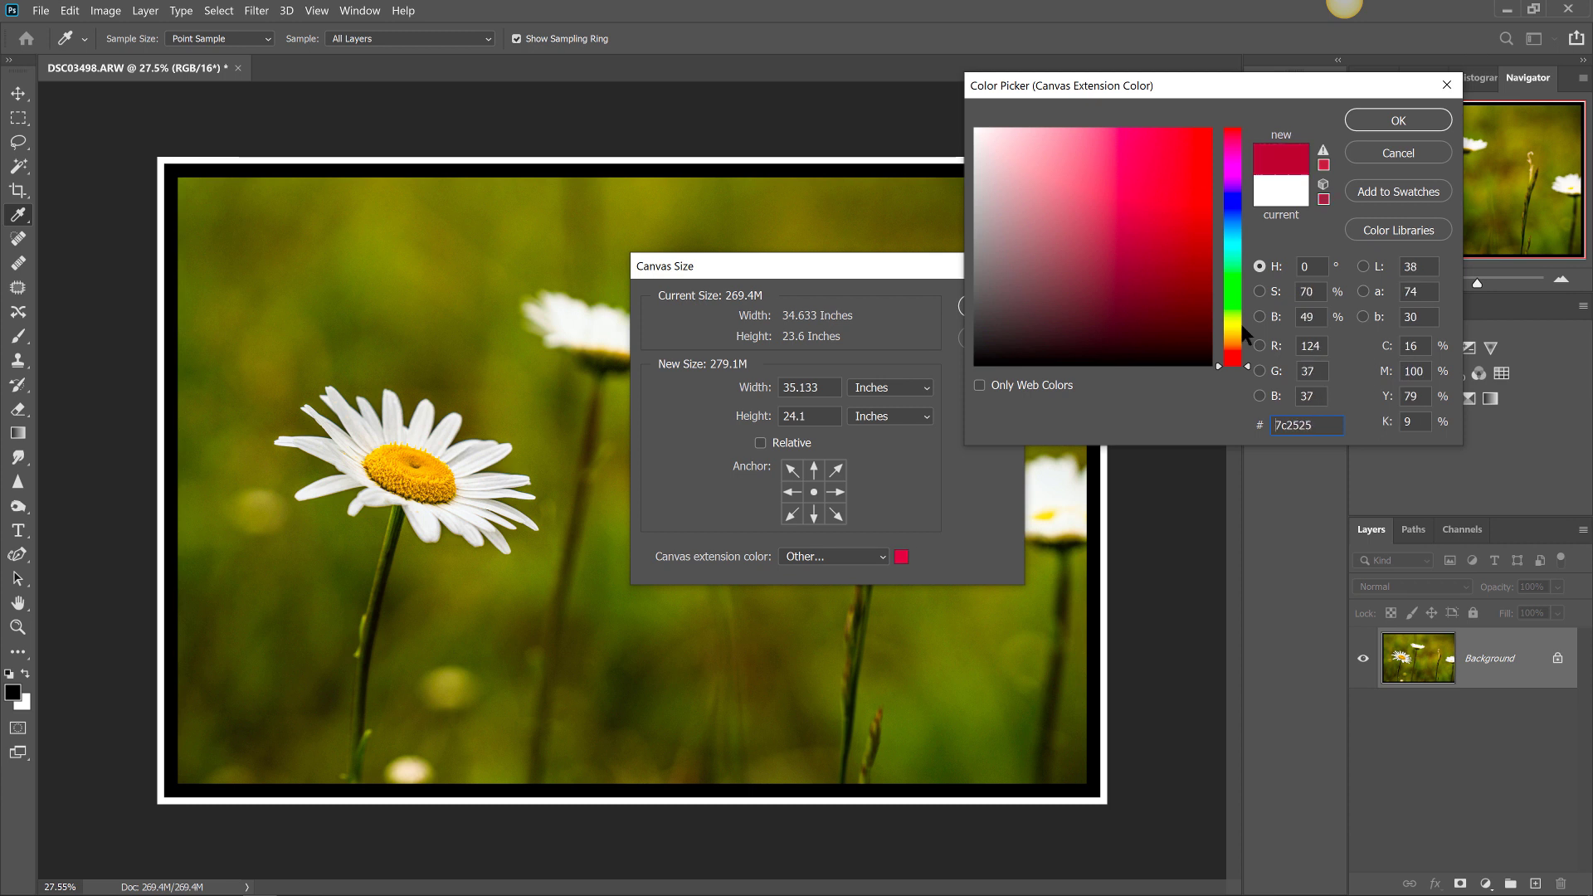
key("ctrl+a")
type("40a835")
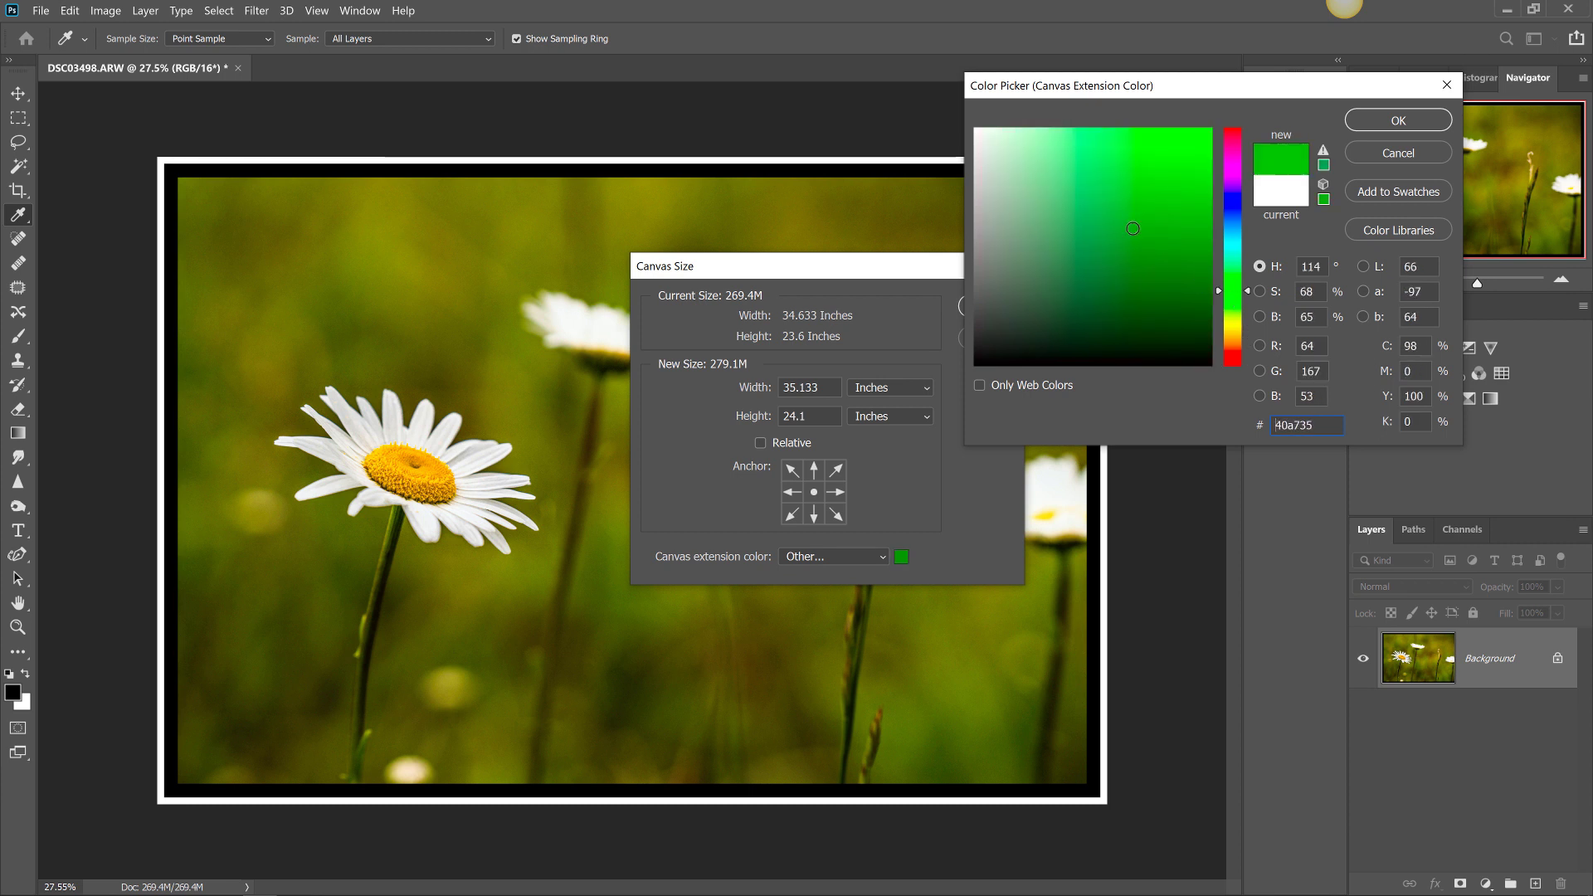
left_click(1399, 121)
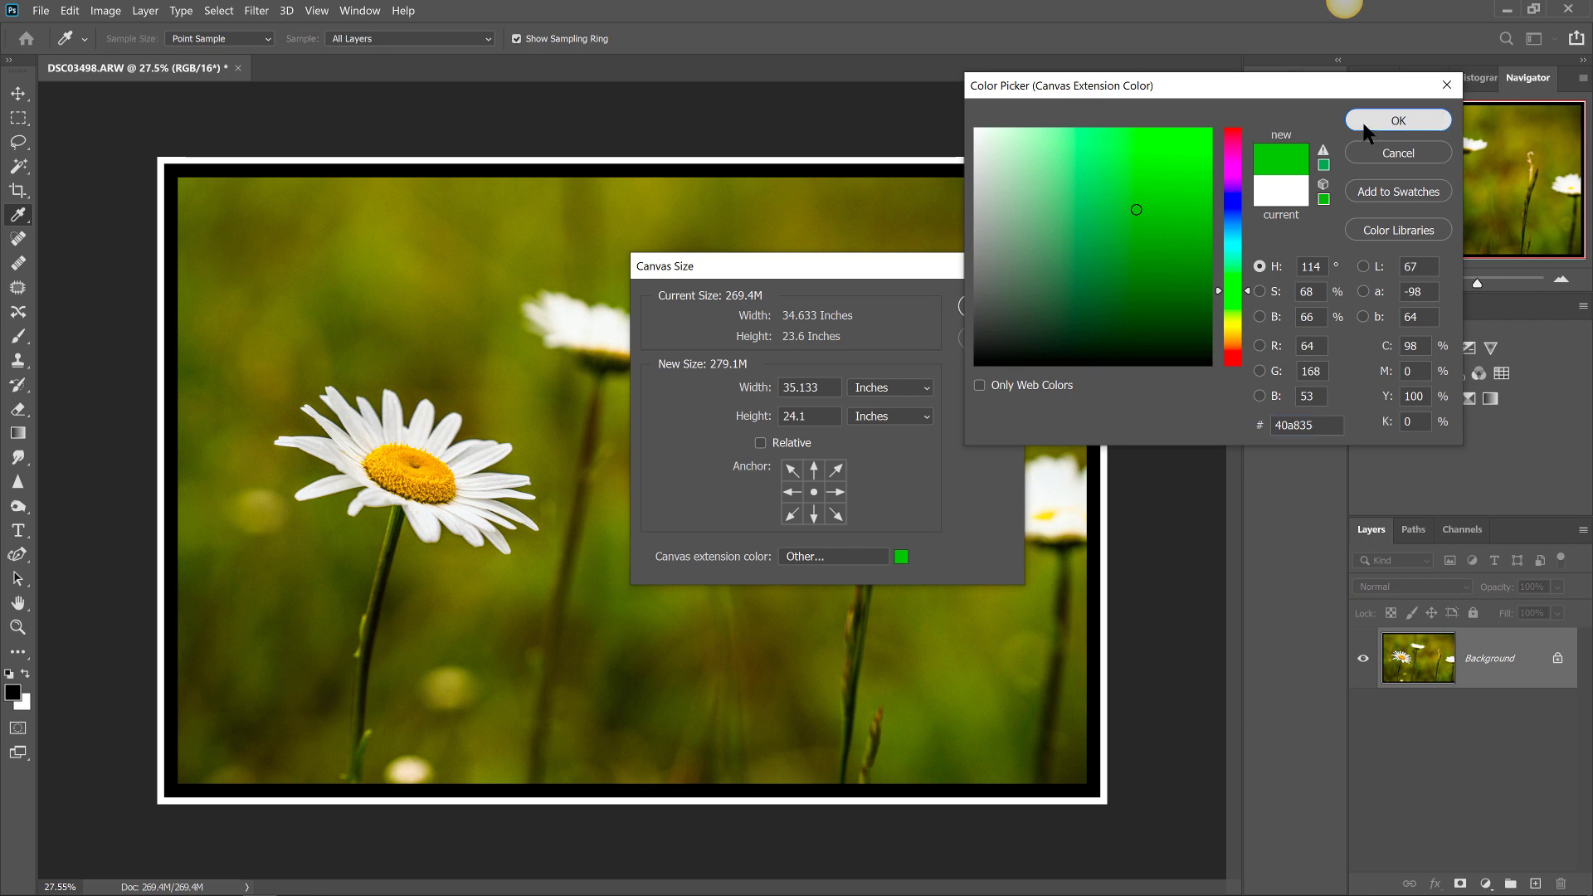
left_click(986, 307)
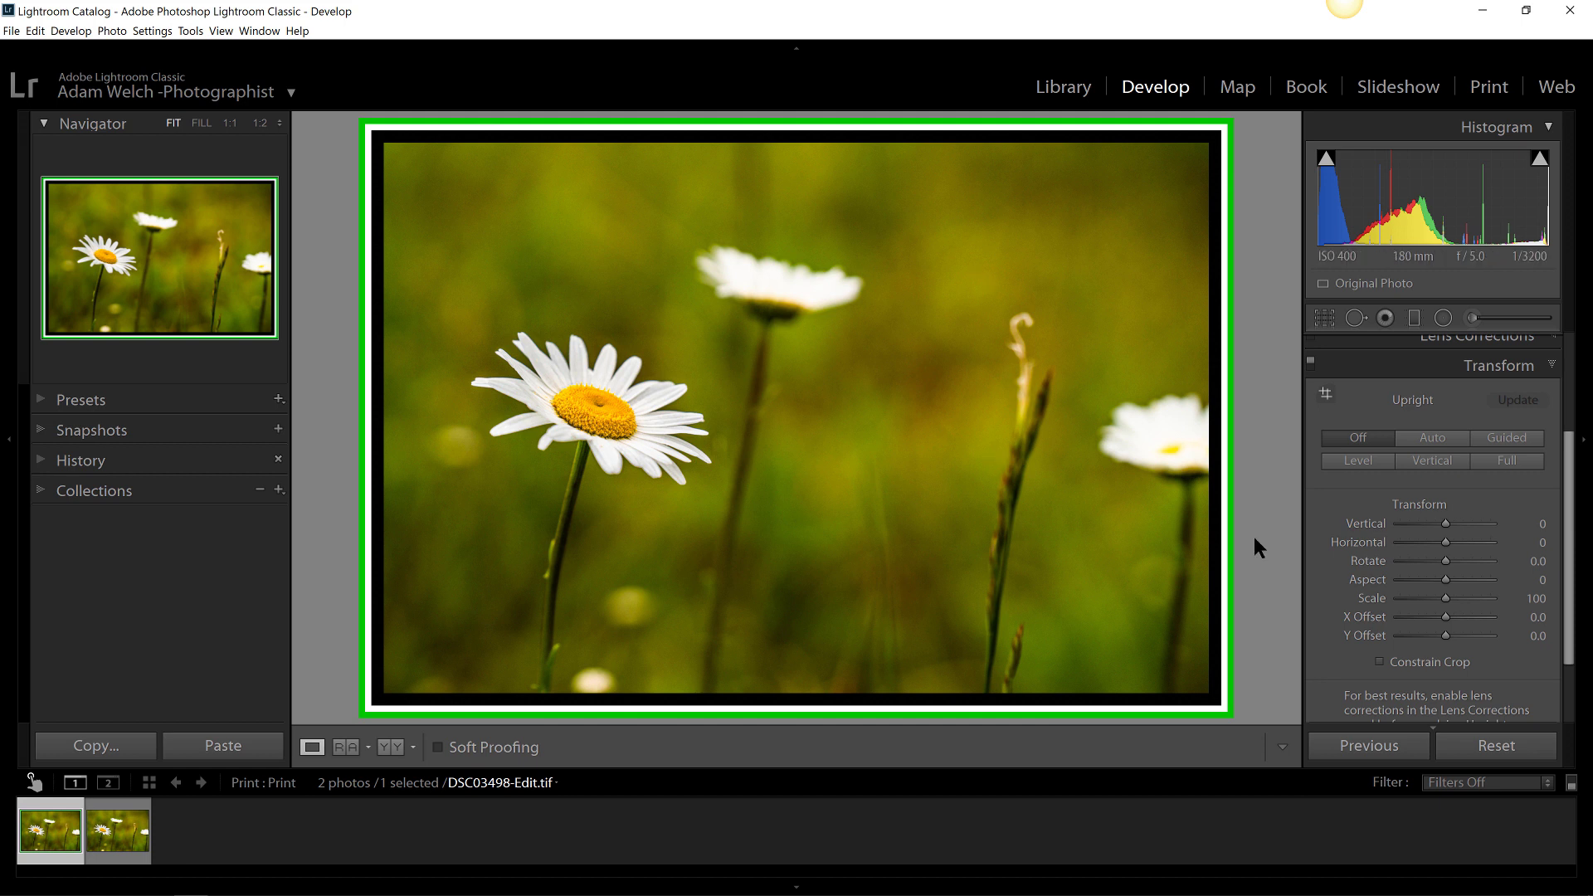
In the Basic panel, try lowering Highlights, then reset it back to 0.
scroll(1568, 464, "up", 5)
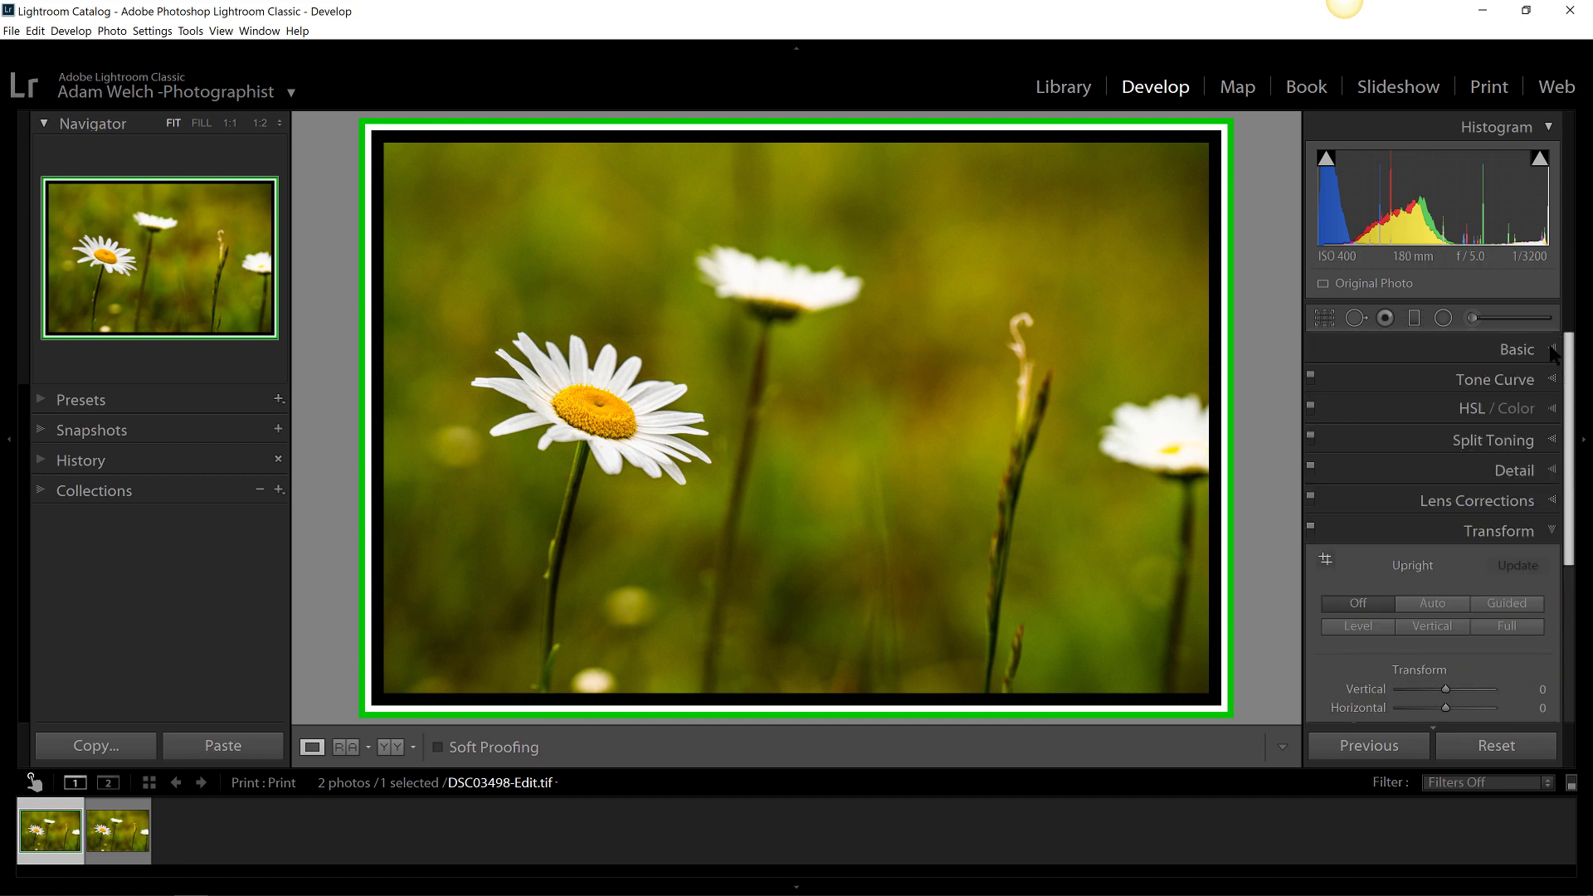
left_click(1517, 348)
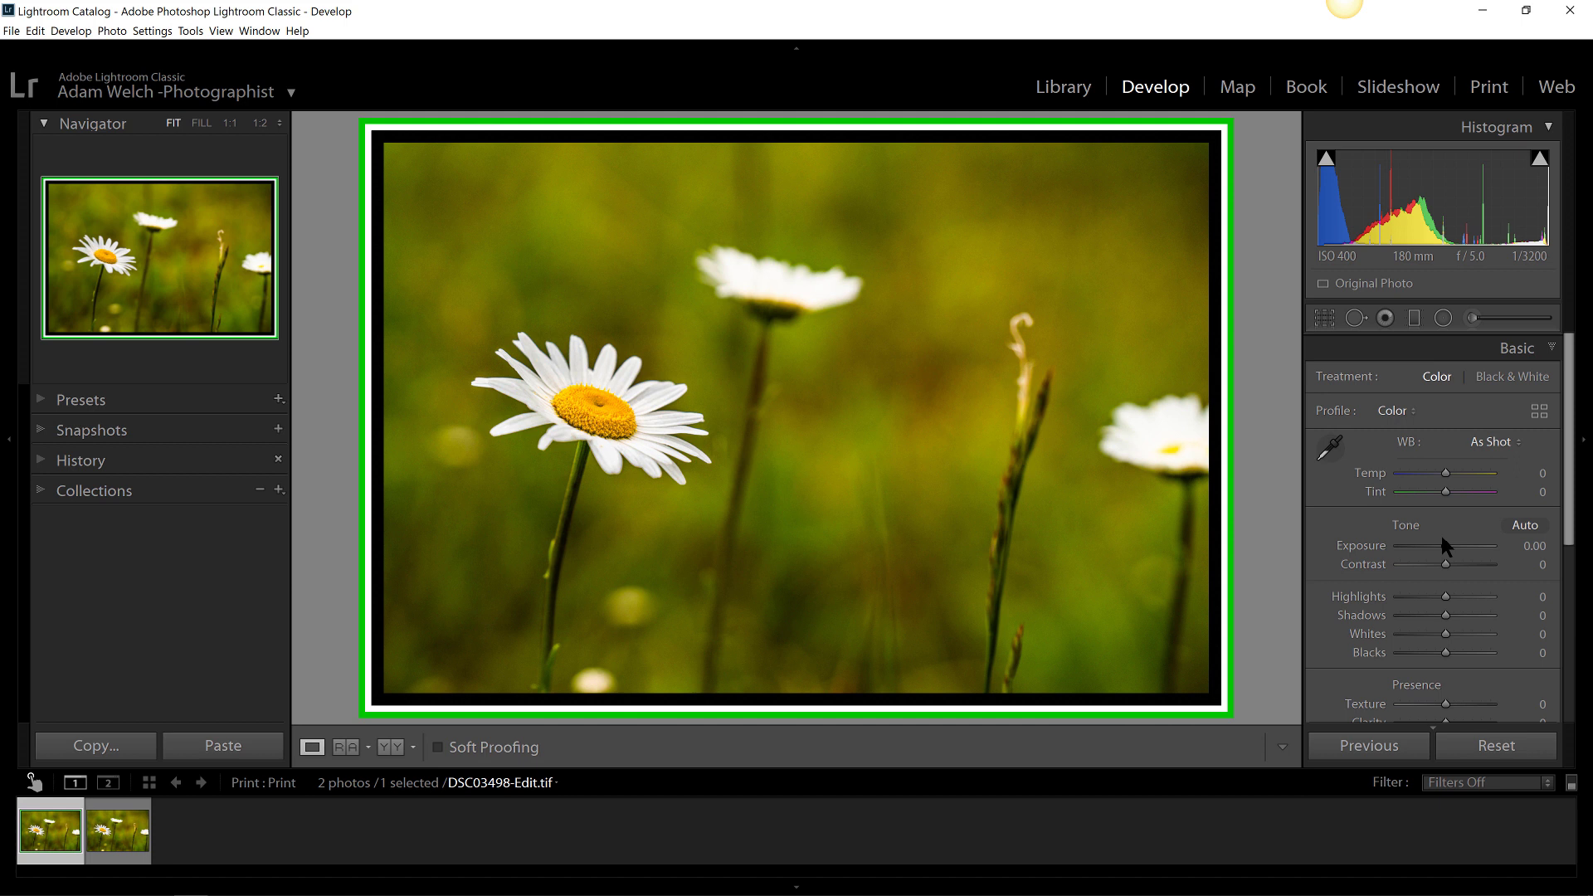
mouse_move(1419, 598)
left_mouse_down()
mouse_move(1387, 592)
mouse_move(1456, 604)
mouse_move(1392, 611)
left_mouse_up()
double_click(1435, 598)
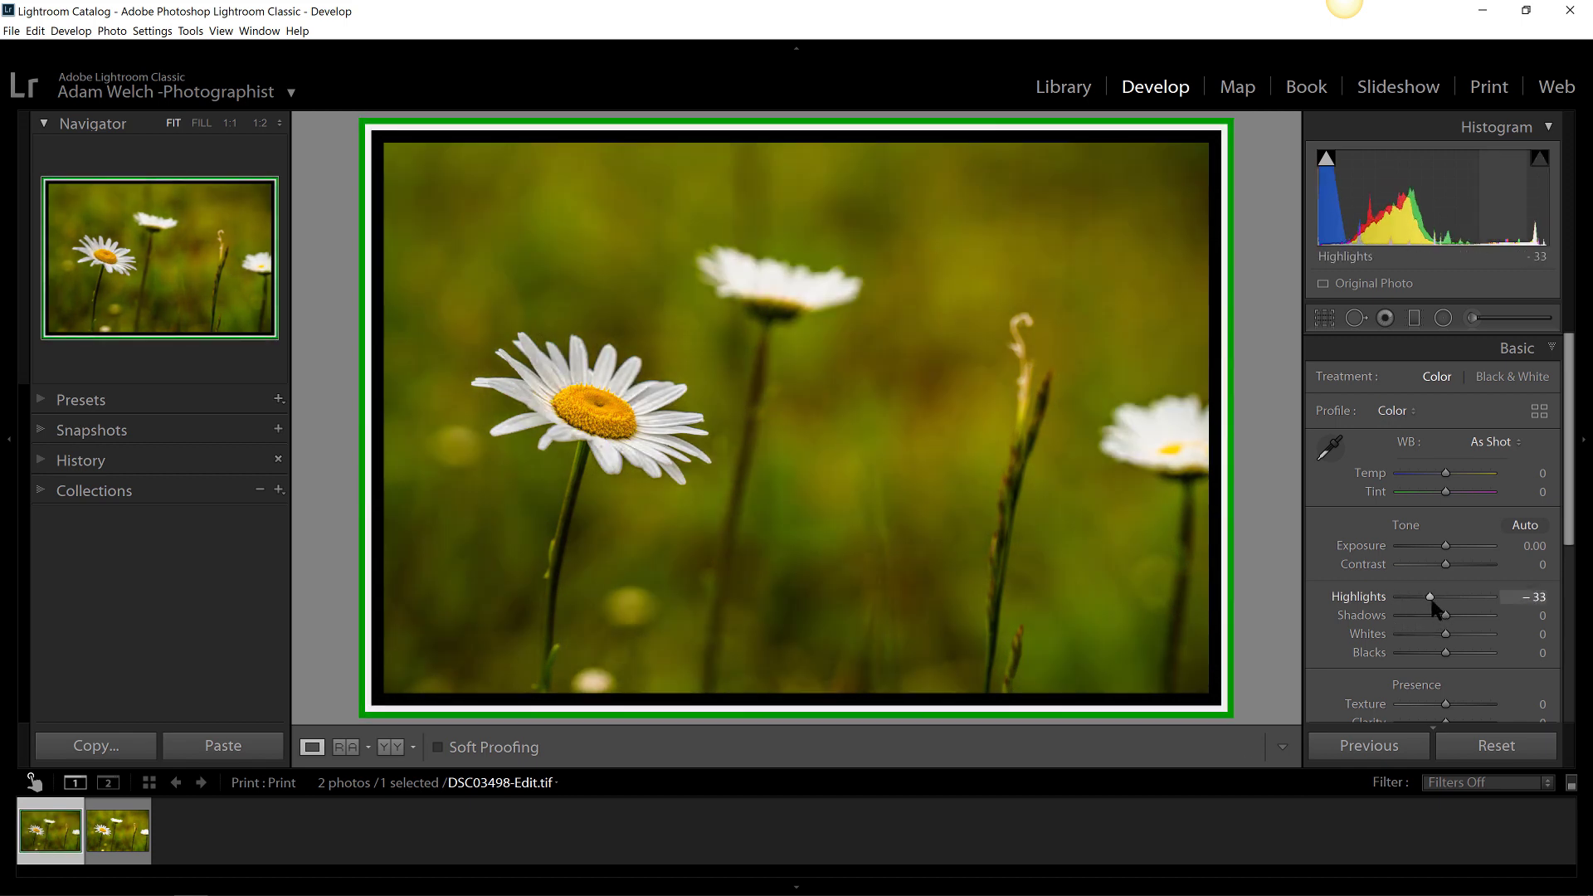
Add a graduated filter dragged down from the photo's top with Exposure −1.40.
left_click(1414, 318)
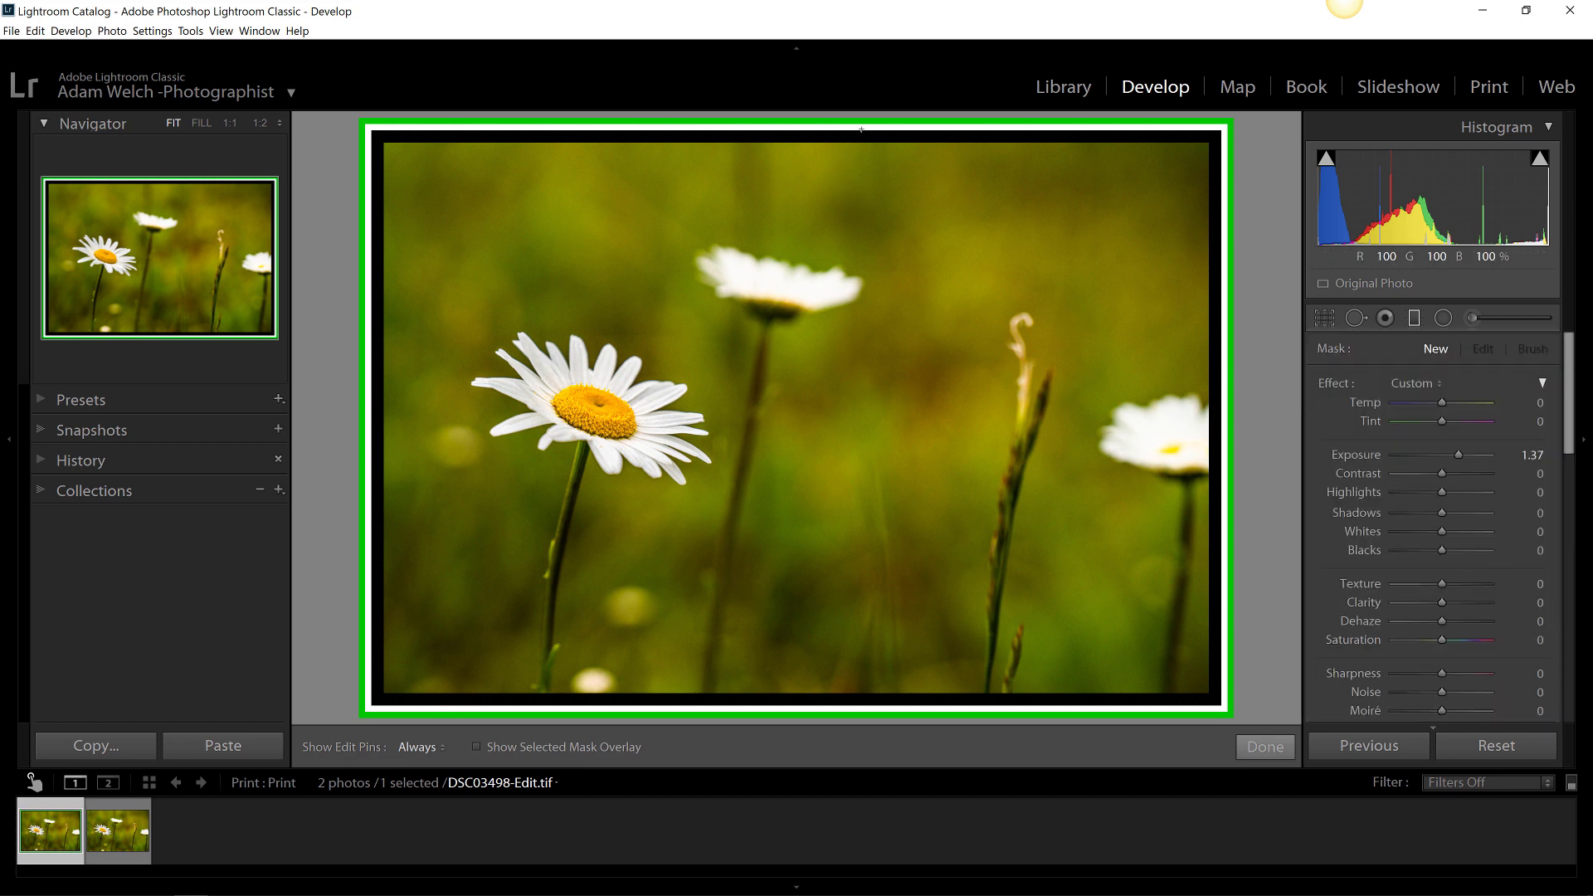
left_click_drag(863, 114, 819, 660)
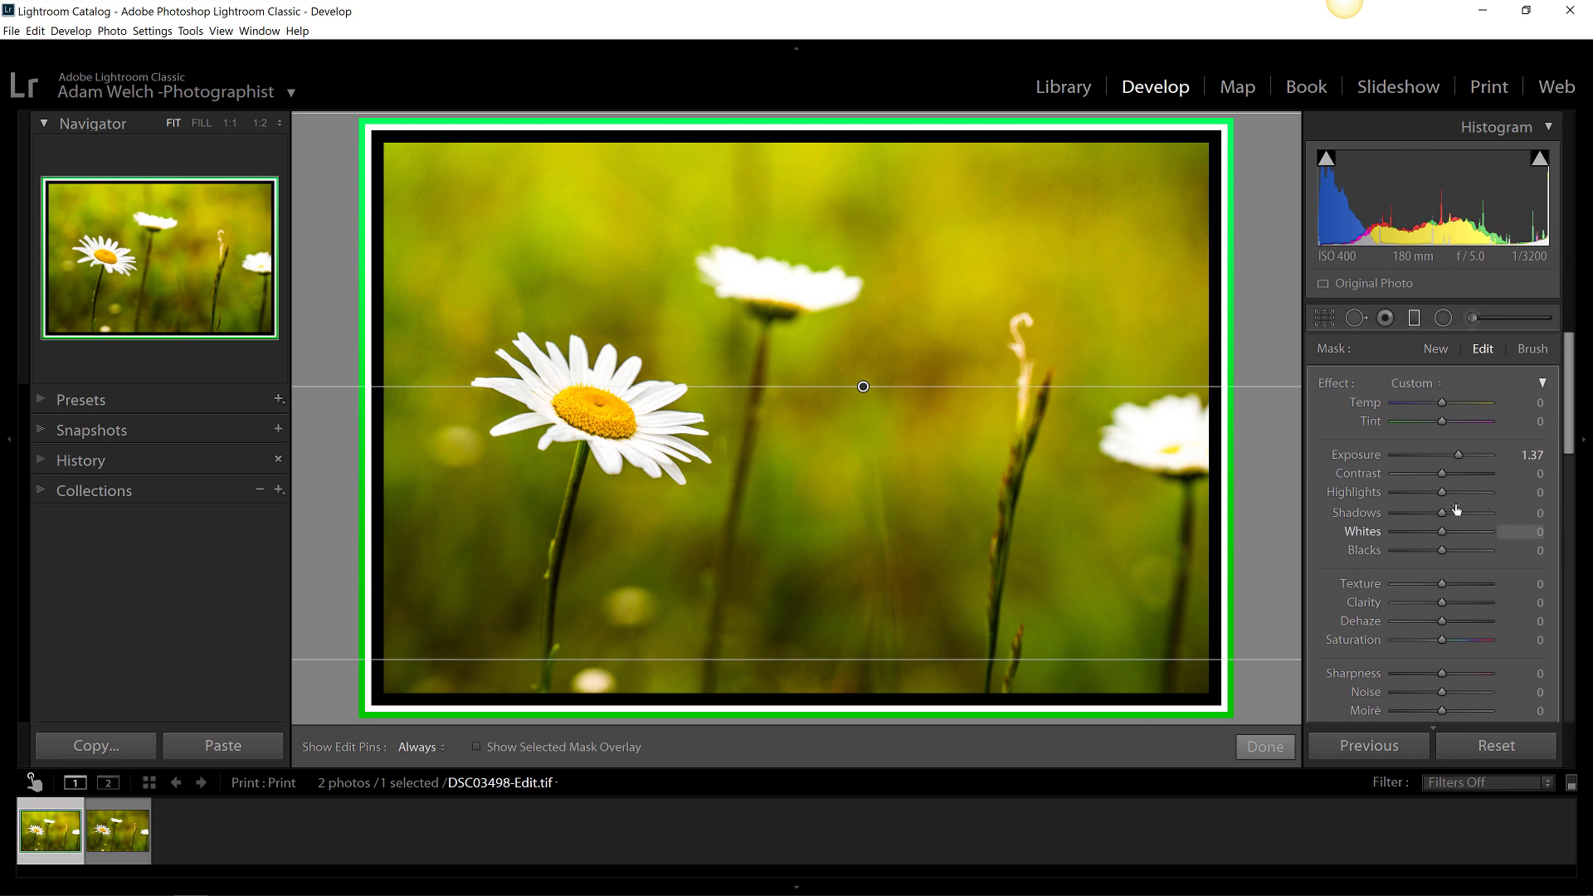
left_click_drag(1458, 455, 1426, 455)
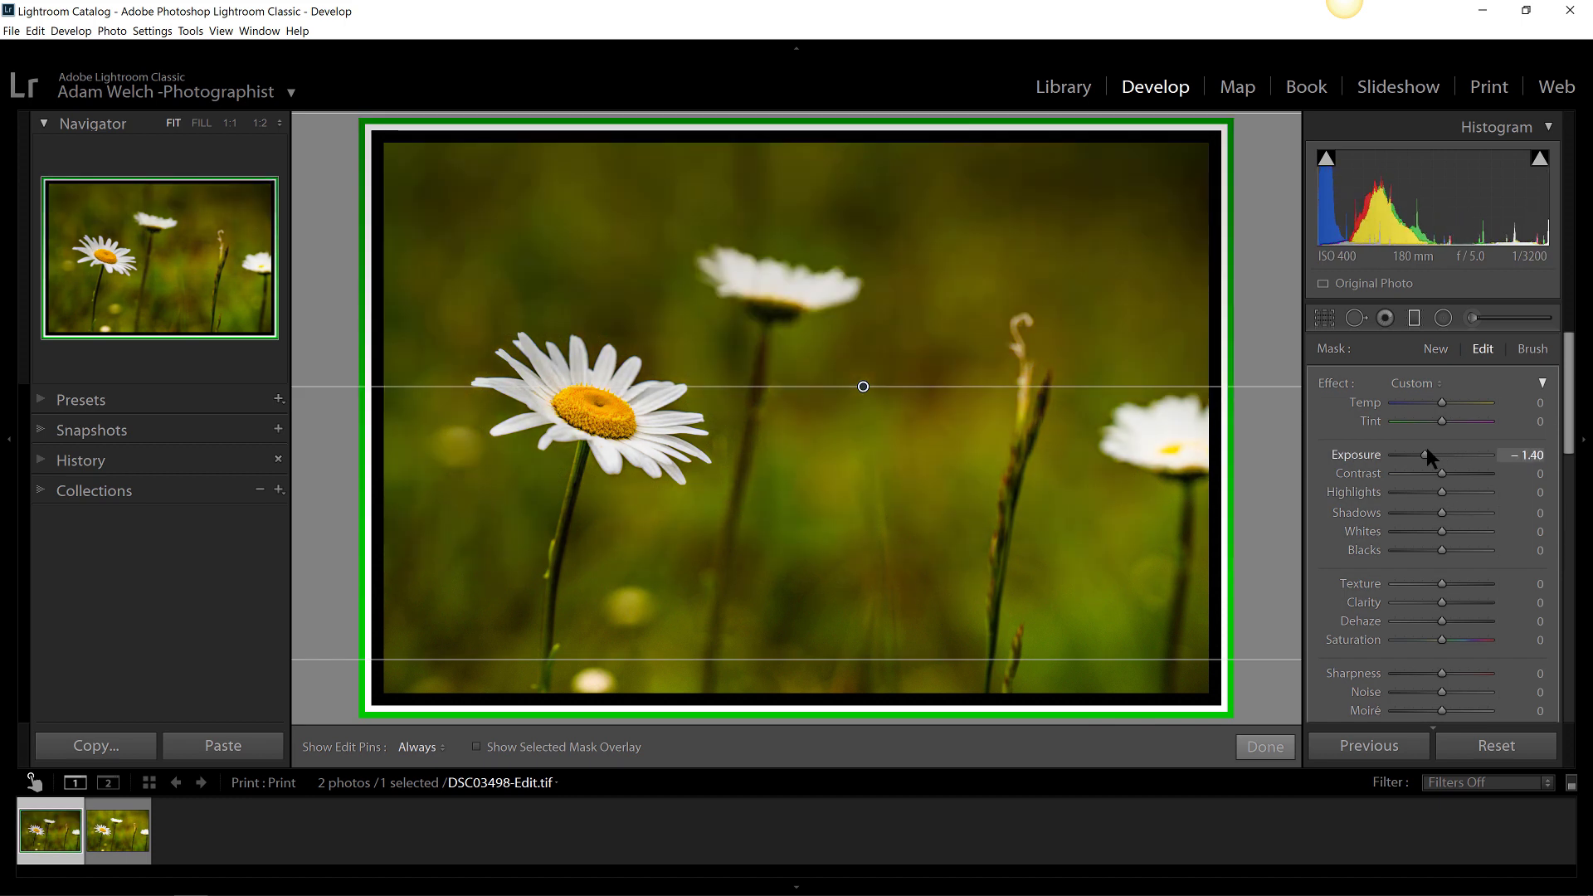
left_click(1268, 745)
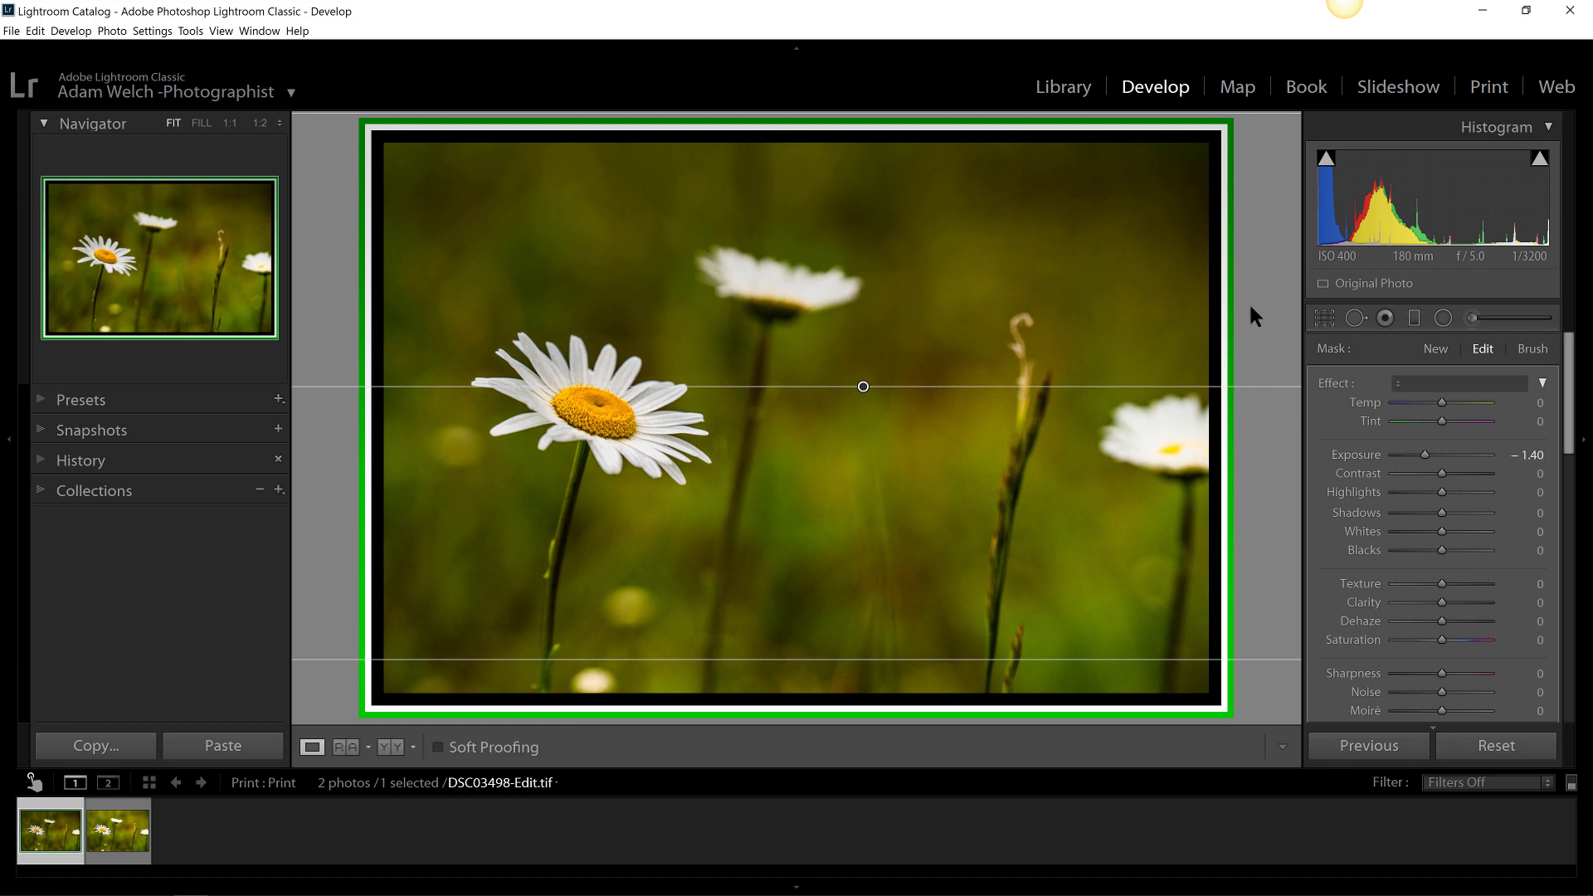